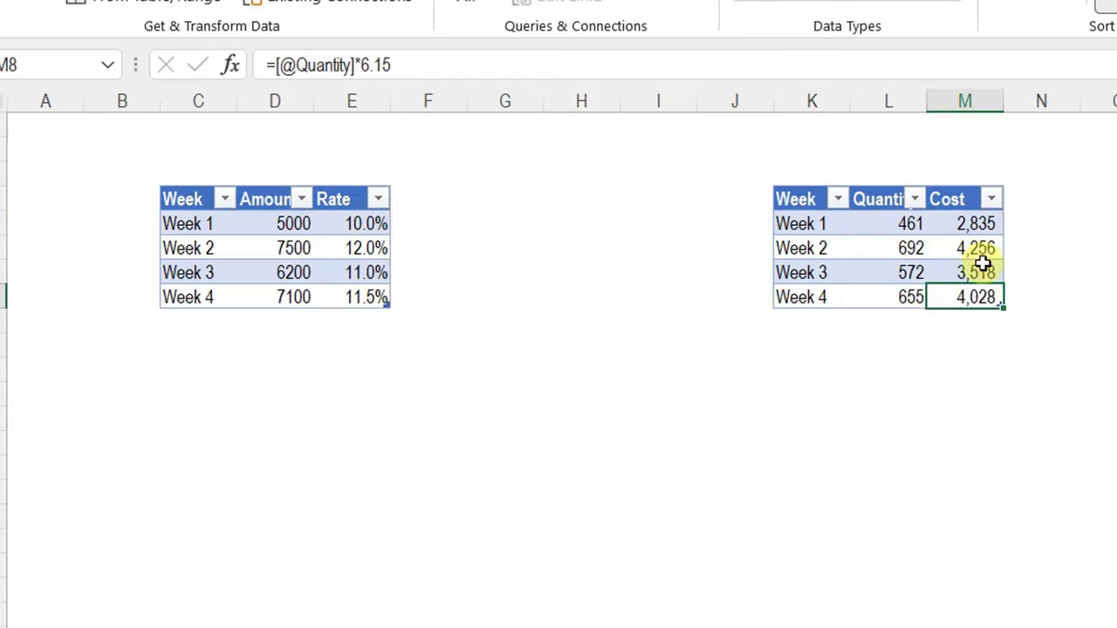
pyautogui.click(265, 247)
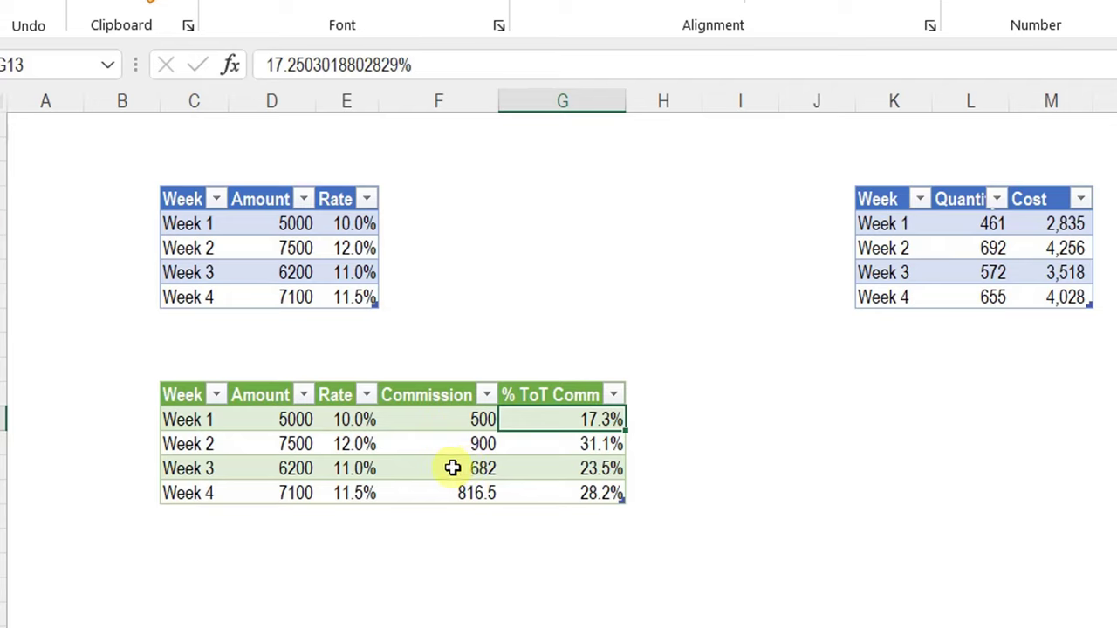
pyautogui.click(450, 419)
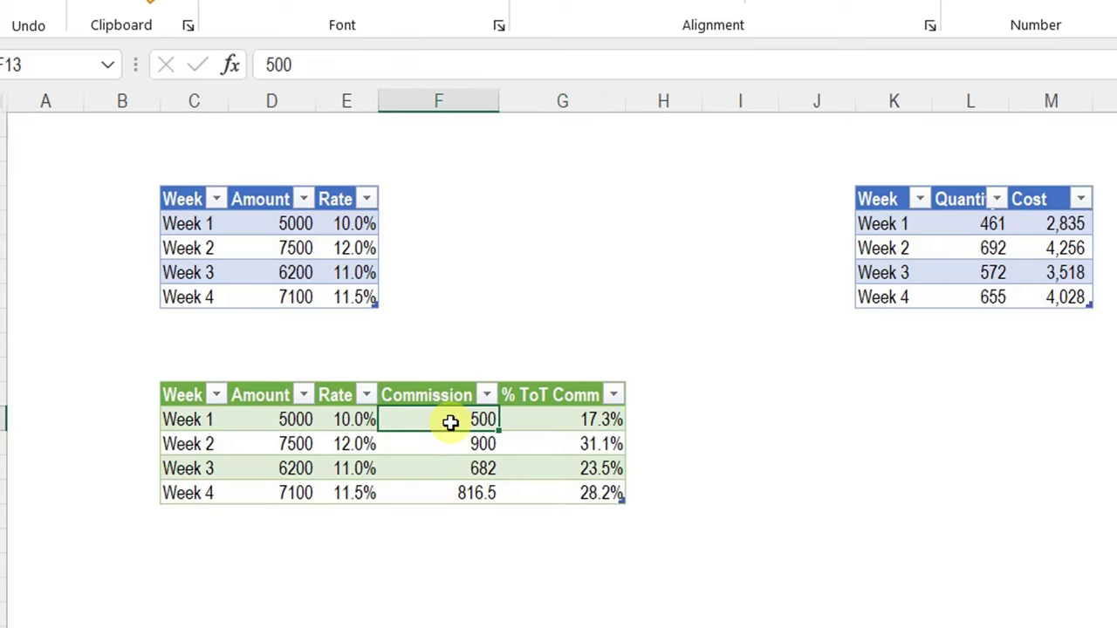
pyautogui.moveTo(449, 422); pyautogui.dragTo(439, 494)
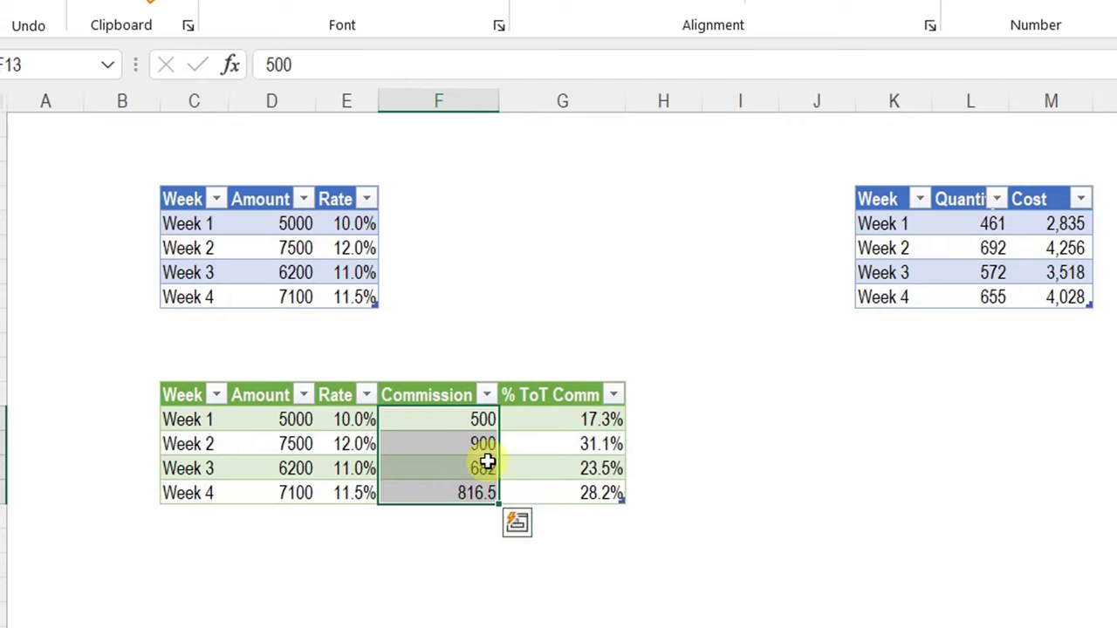
pyautogui.click(546, 410)
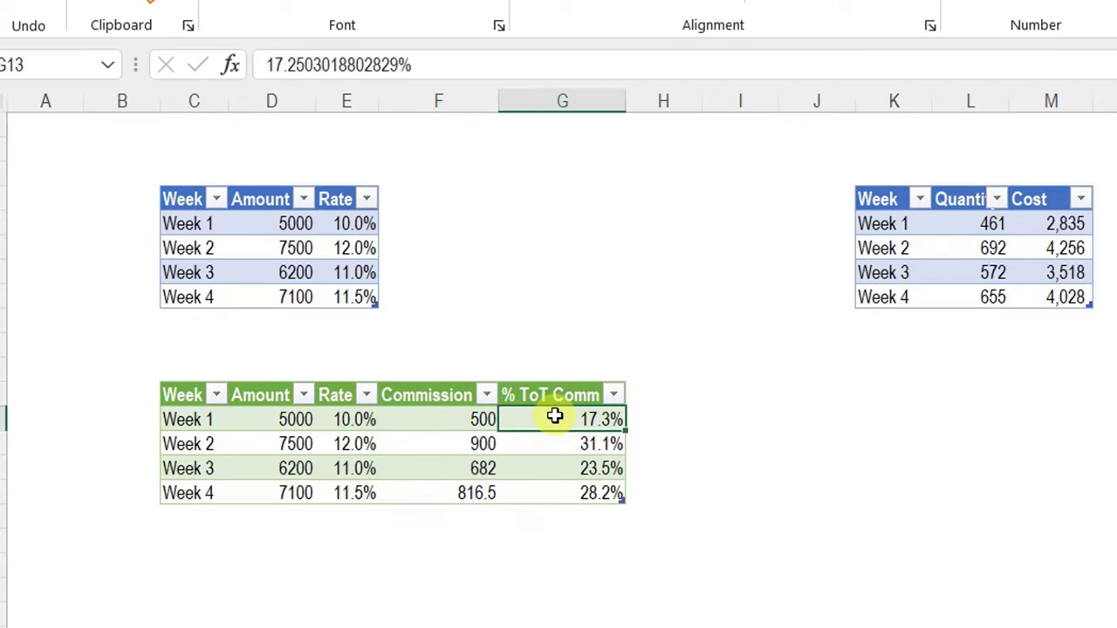
pyautogui.click(547, 453)
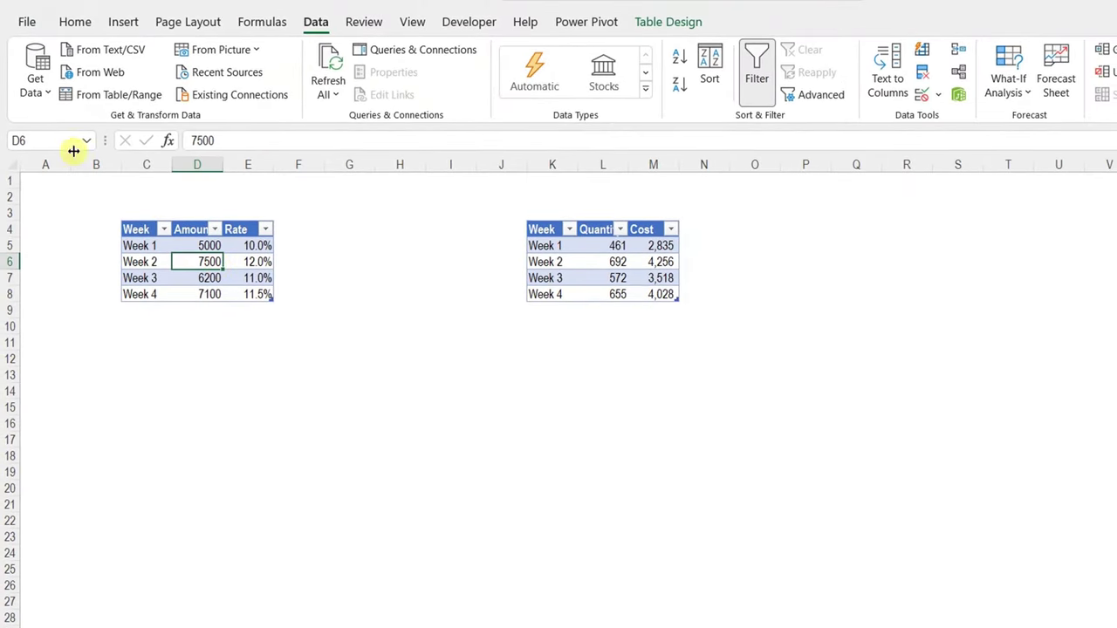
# Create a new blank query and rename it from Query1 to Commission.
pyautogui.click(34, 91)
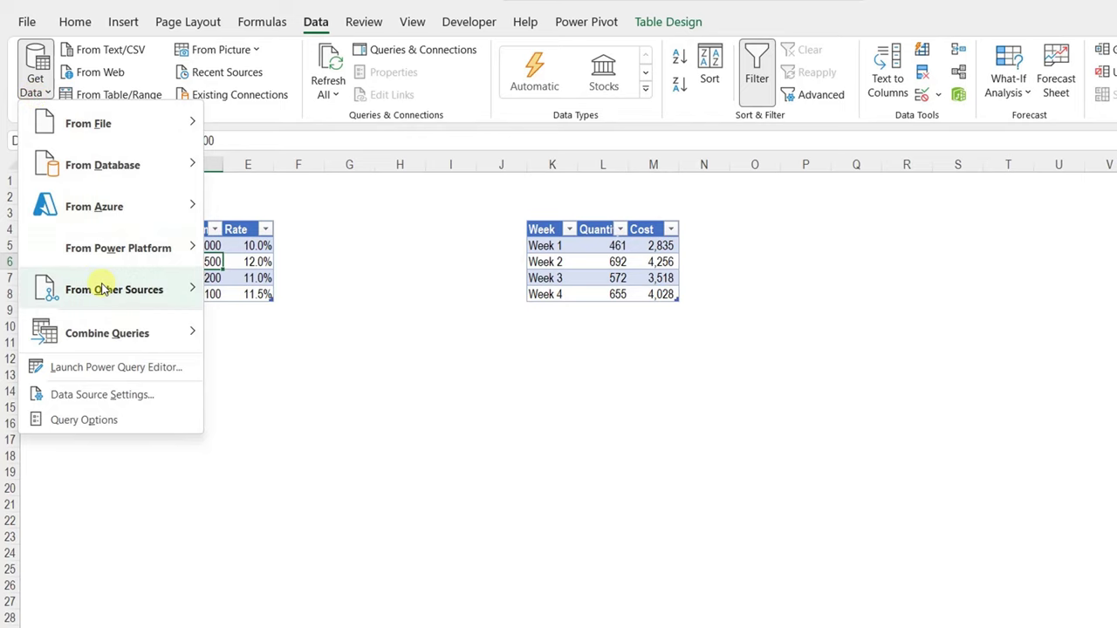
pyautogui.moveTo(113, 288)
pyautogui.click(312, 590)
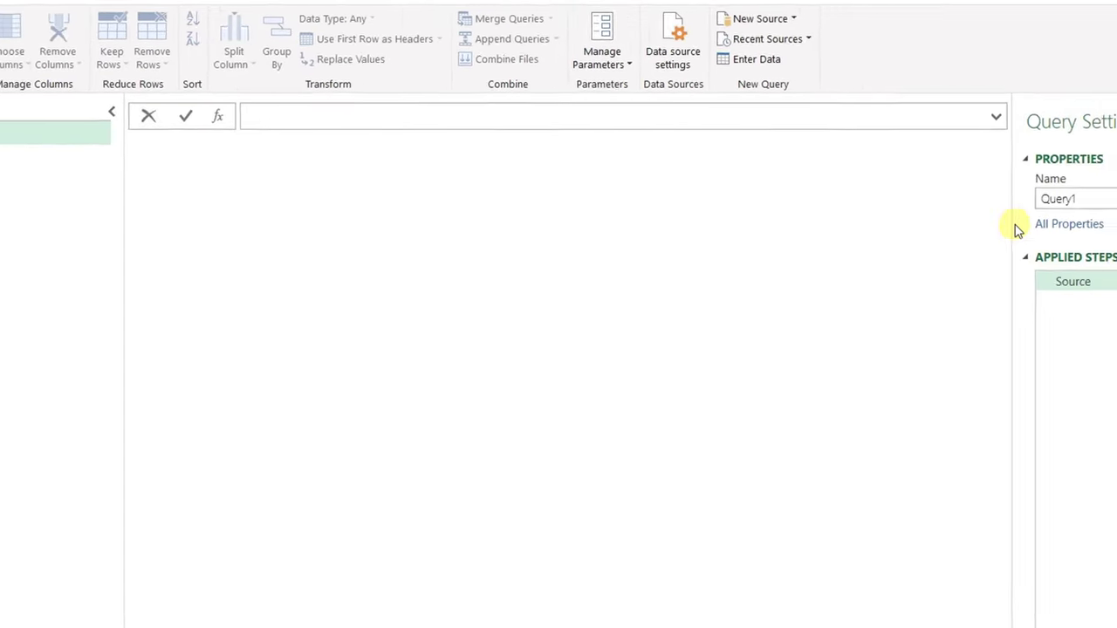
pyautogui.click(896, 232)
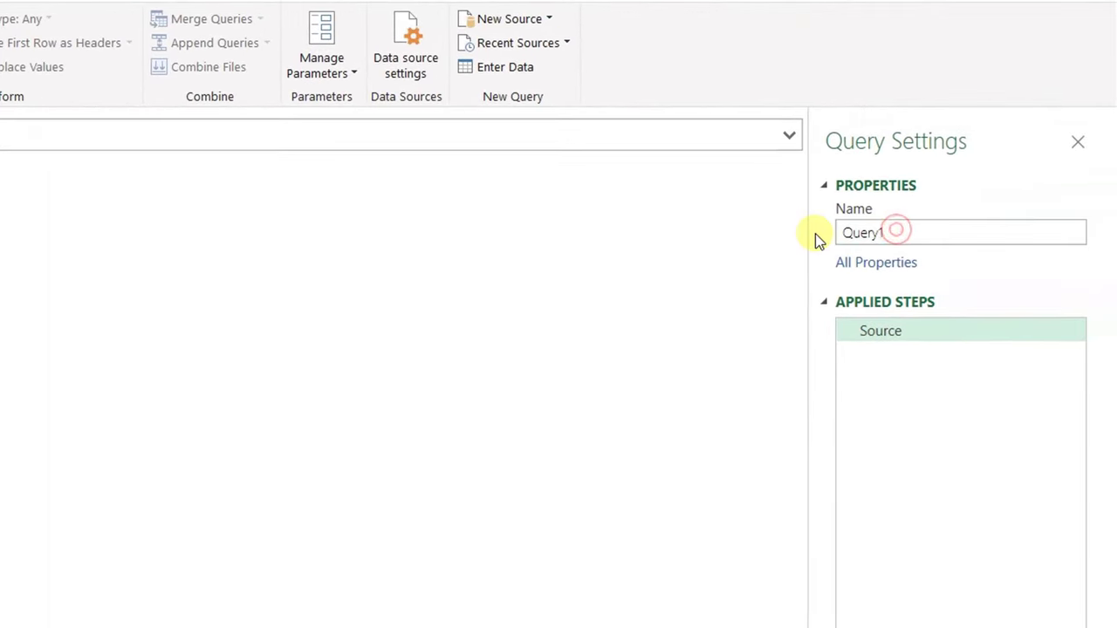
pyautogui.doubleClick(864, 232)
pyautogui.write('Co')
pyautogui.write('mmission')
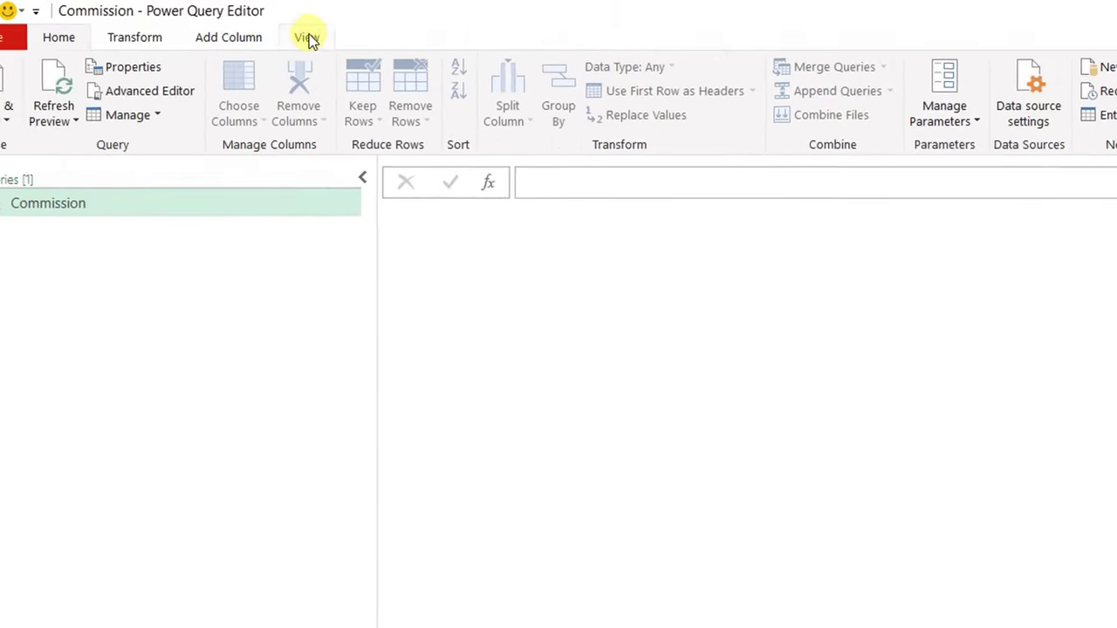
# In the Advanced Editor, set the query's Source to Excel.CurrentWorkbook().
pyautogui.click(309, 38)
pyautogui.click(596, 91)
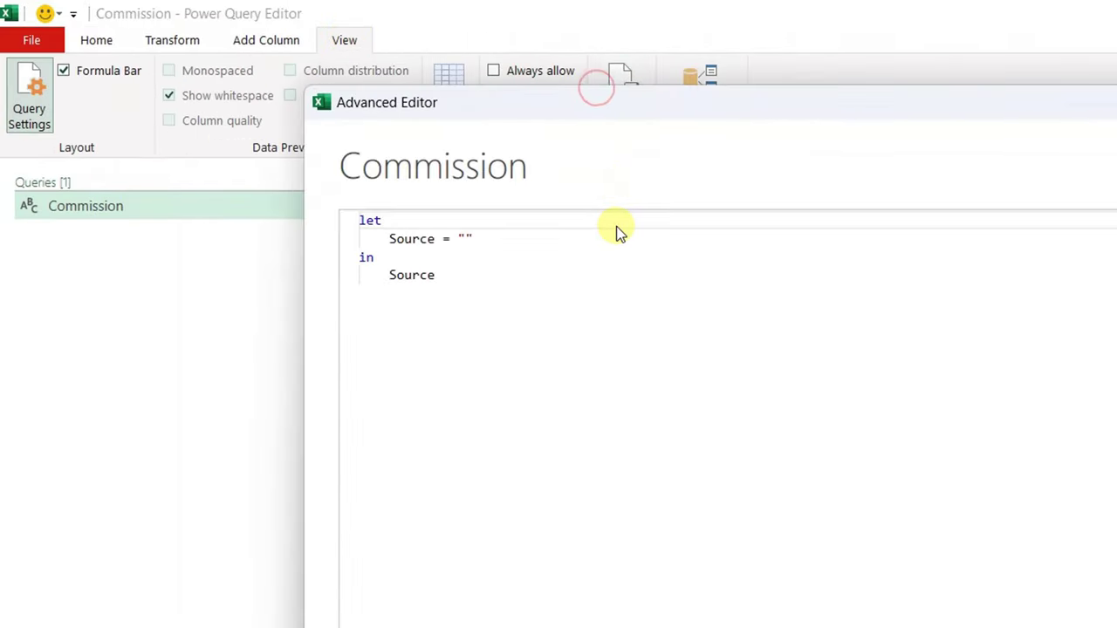
pyautogui.click(502, 238)
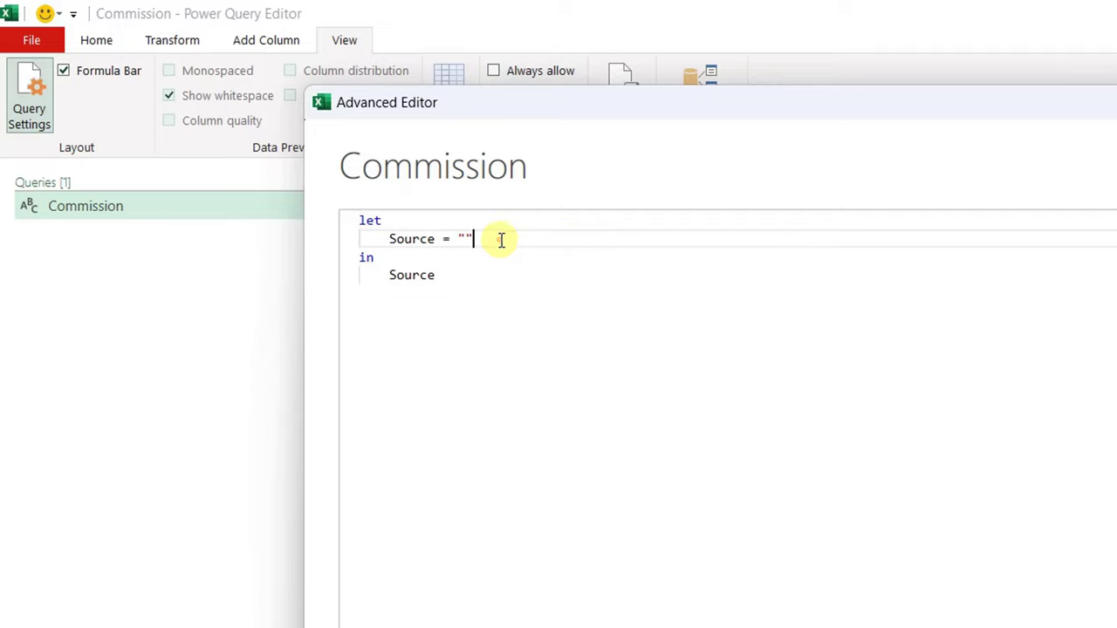
pyautogui.press('BackSpace')
pyautogui.press('BackSpace')
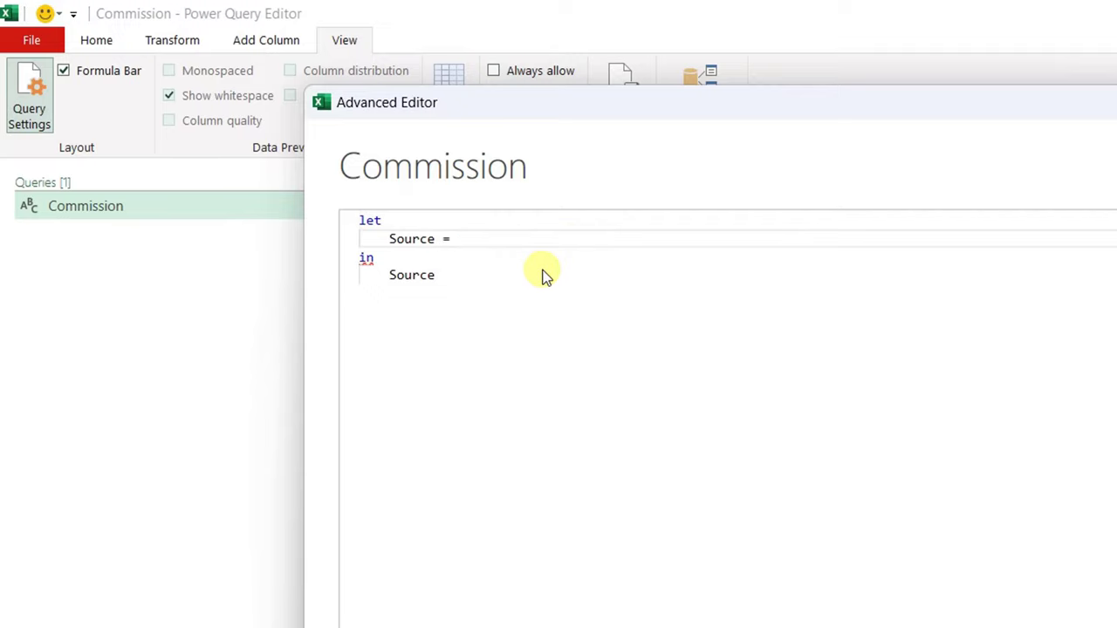
pyautogui.write('Ex')
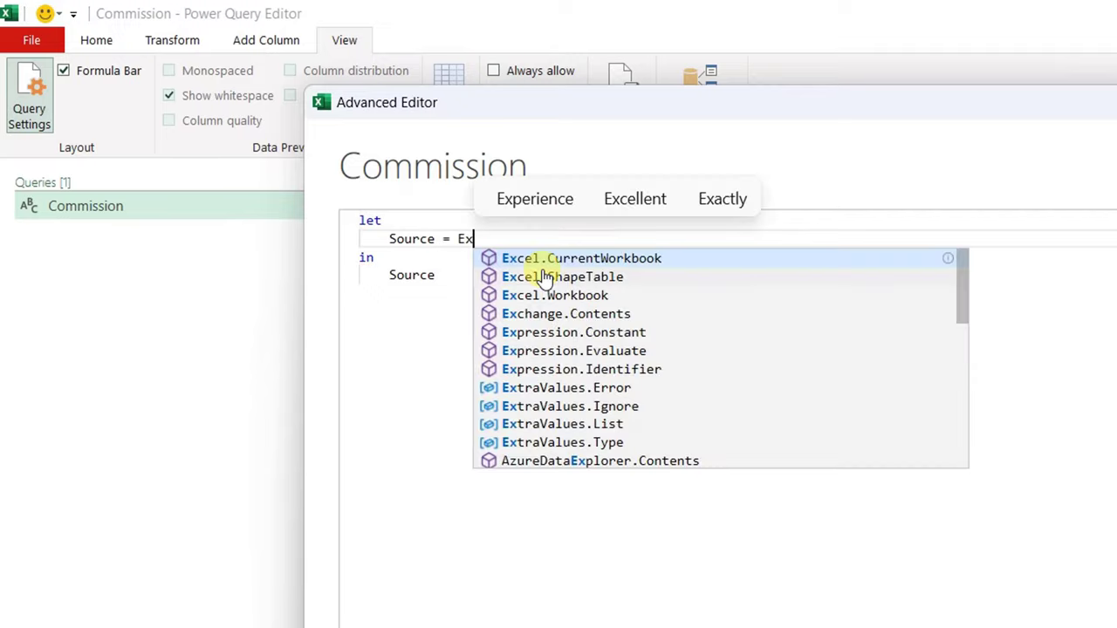
pyautogui.press('BackSpace')
pyautogui.press('BackSpace')
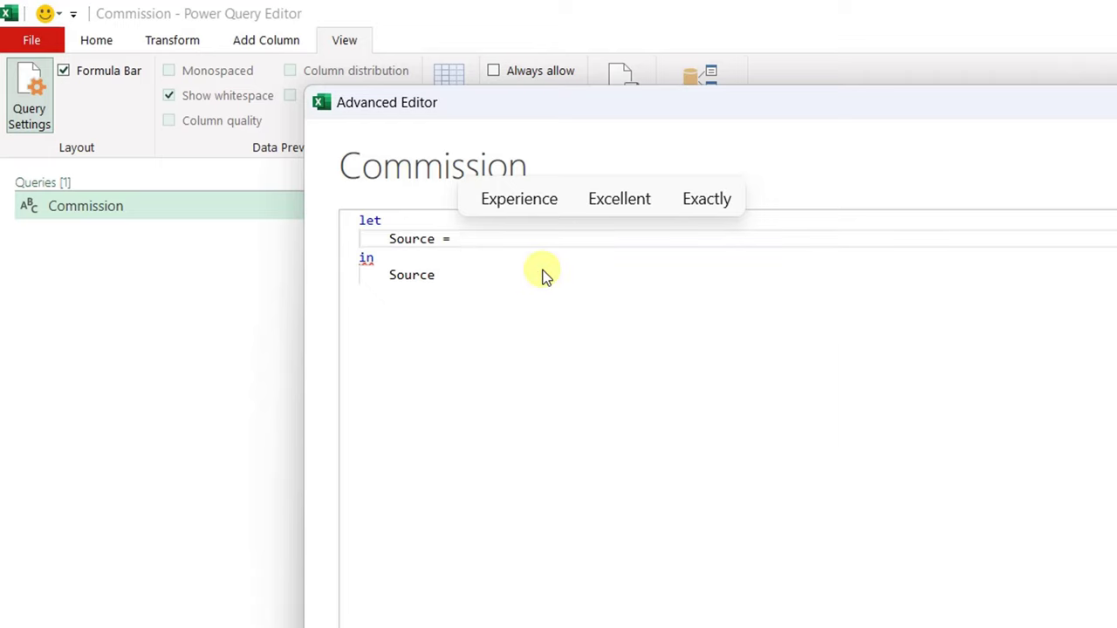
pyautogui.write('ex')
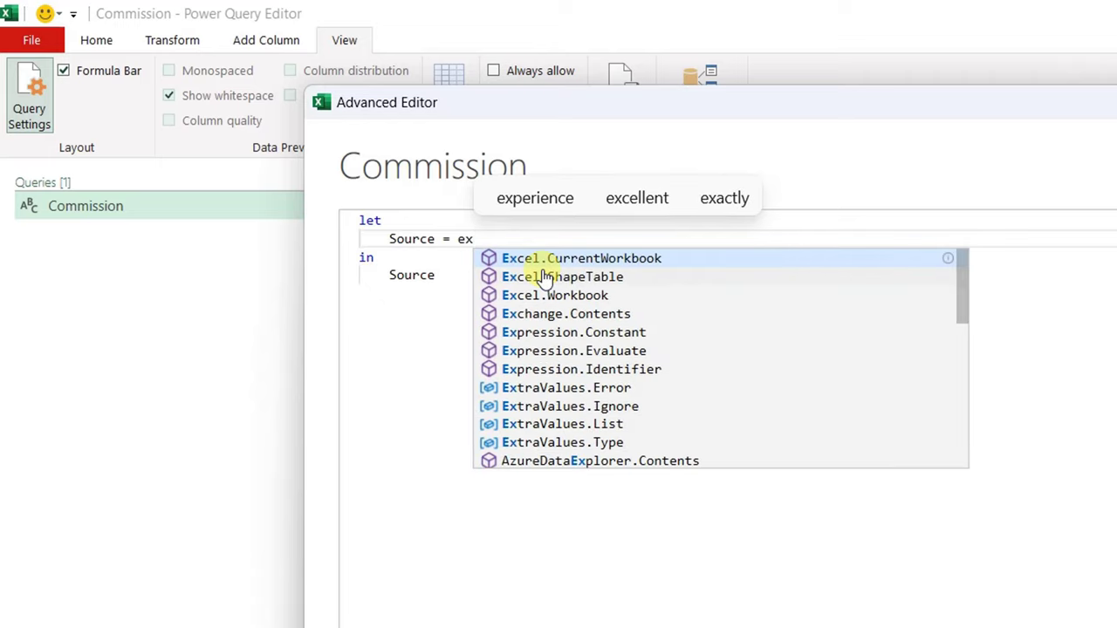
pyautogui.click(556, 260)
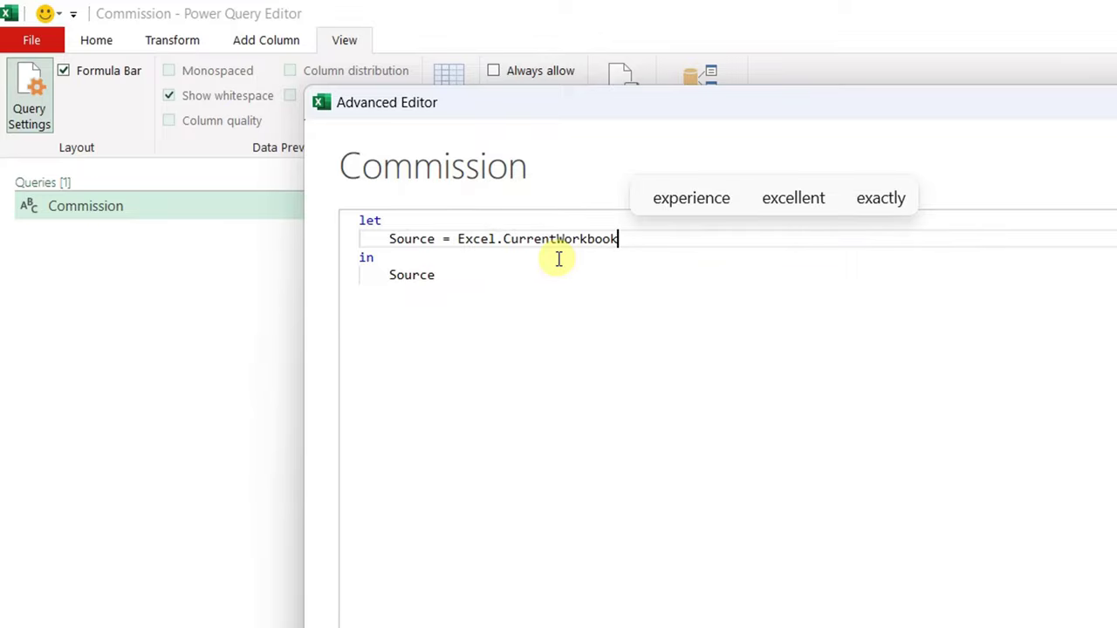
pyautogui.write('()')
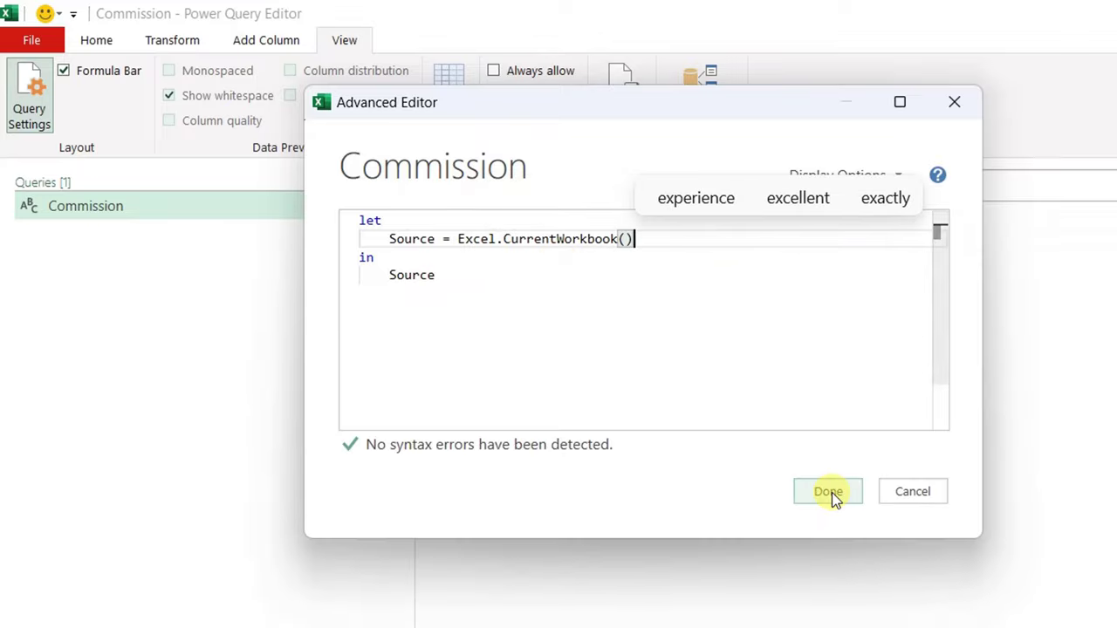
pyautogui.click(831, 492)
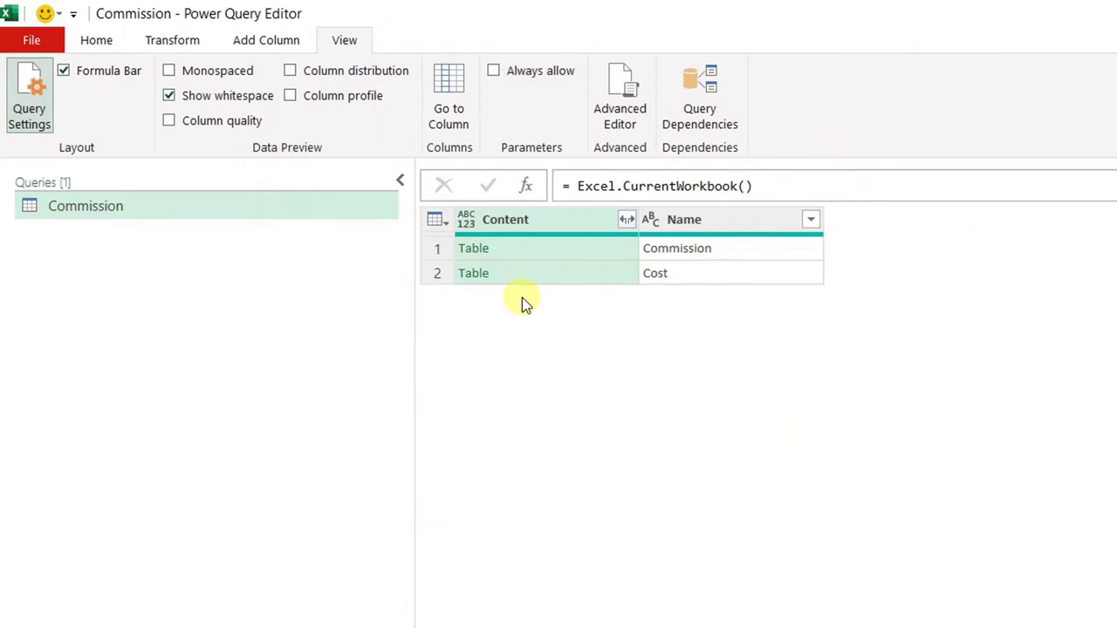
# Preview the Commission and Cost table rows, then select the Content column.
pyautogui.click(567, 253)
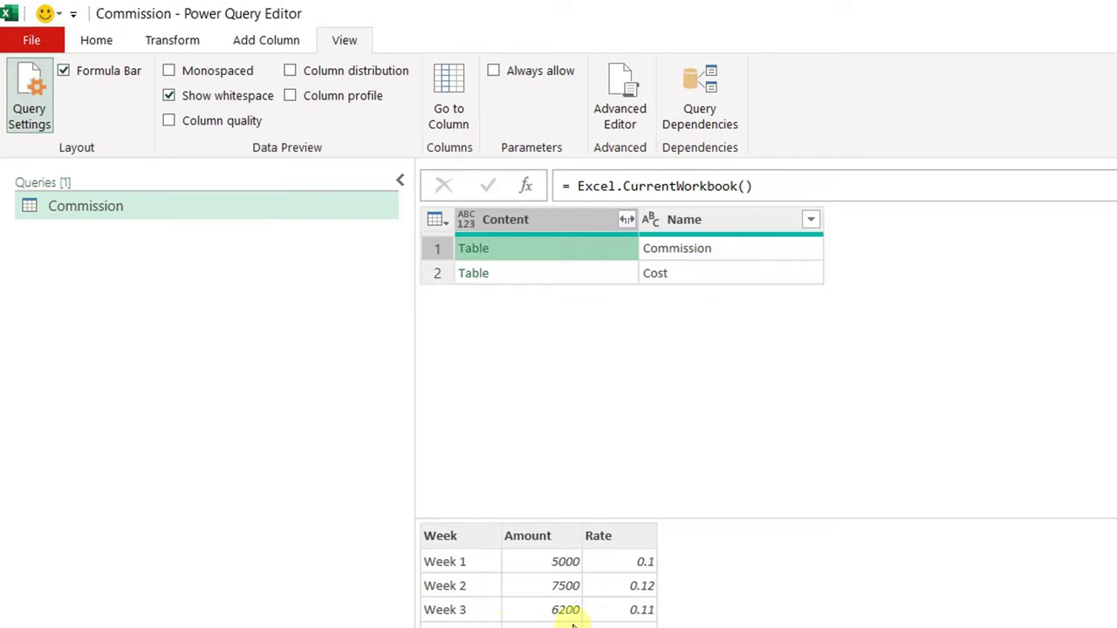
pyautogui.click(586, 279)
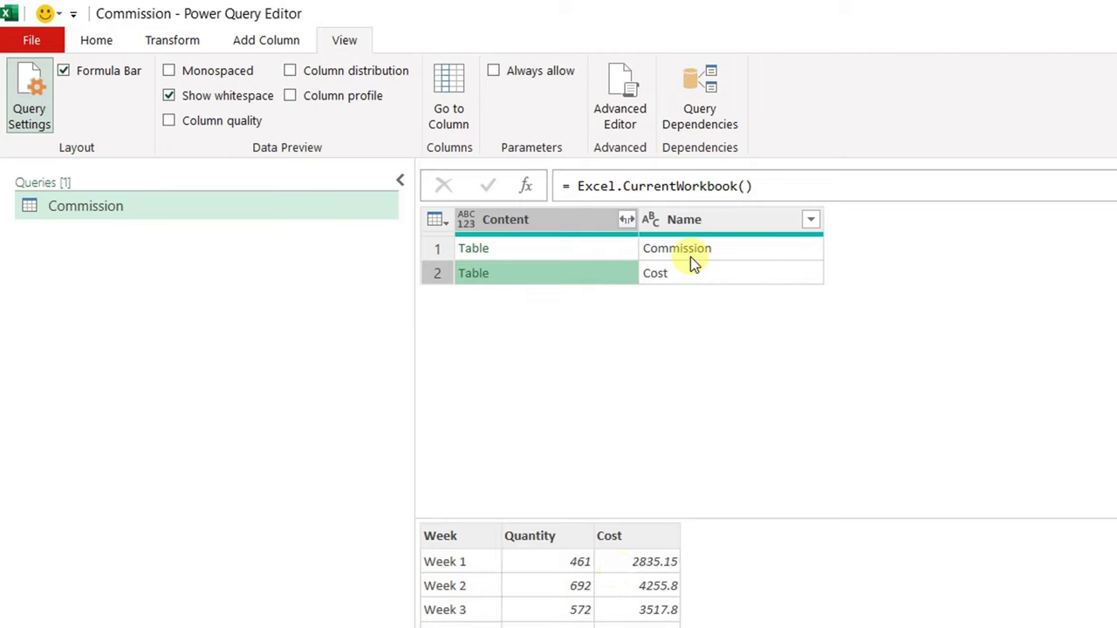
pyautogui.click(559, 224)
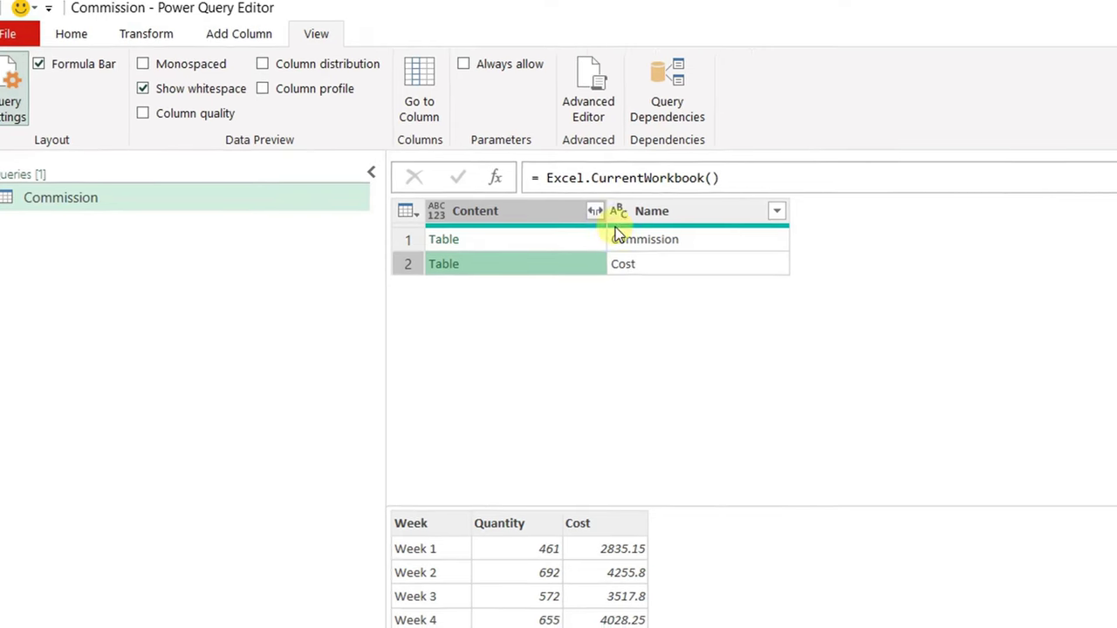
# Change the query source to Excel.CurrentWorkbook(){0}[Content] to show the Week, Amount, Rate table.
pyautogui.click(620, 96)
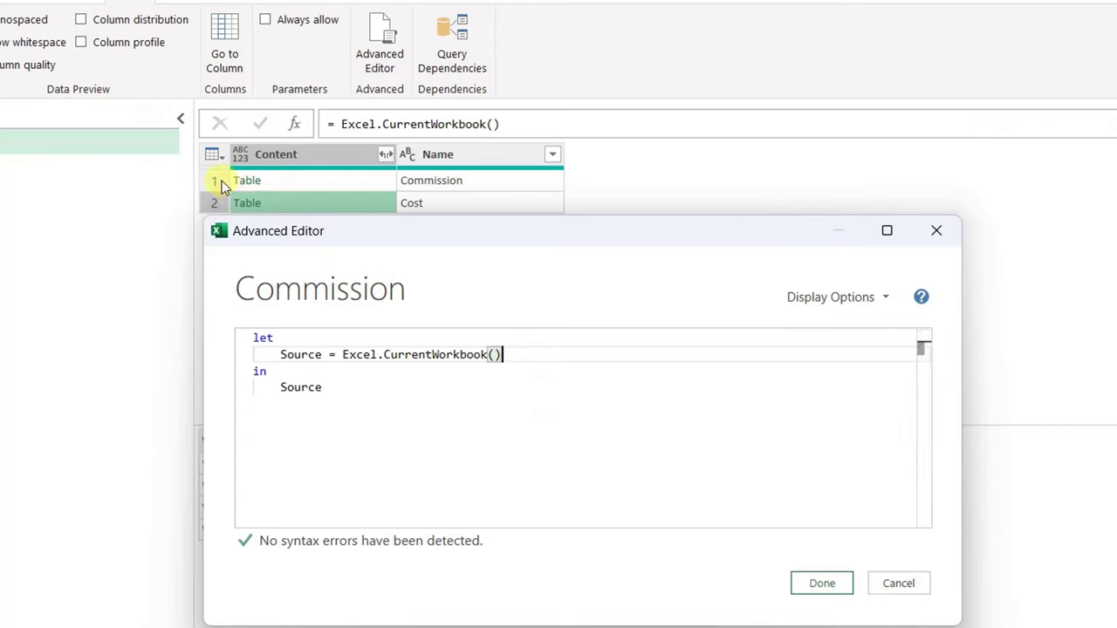
pyautogui.write('{')
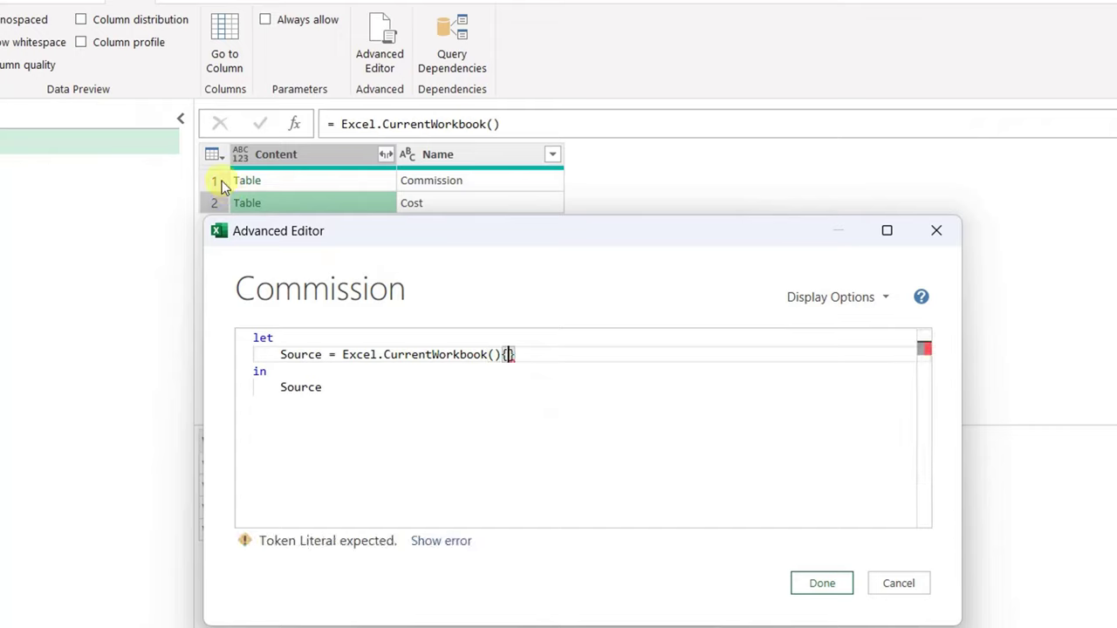
pyautogui.write('0')
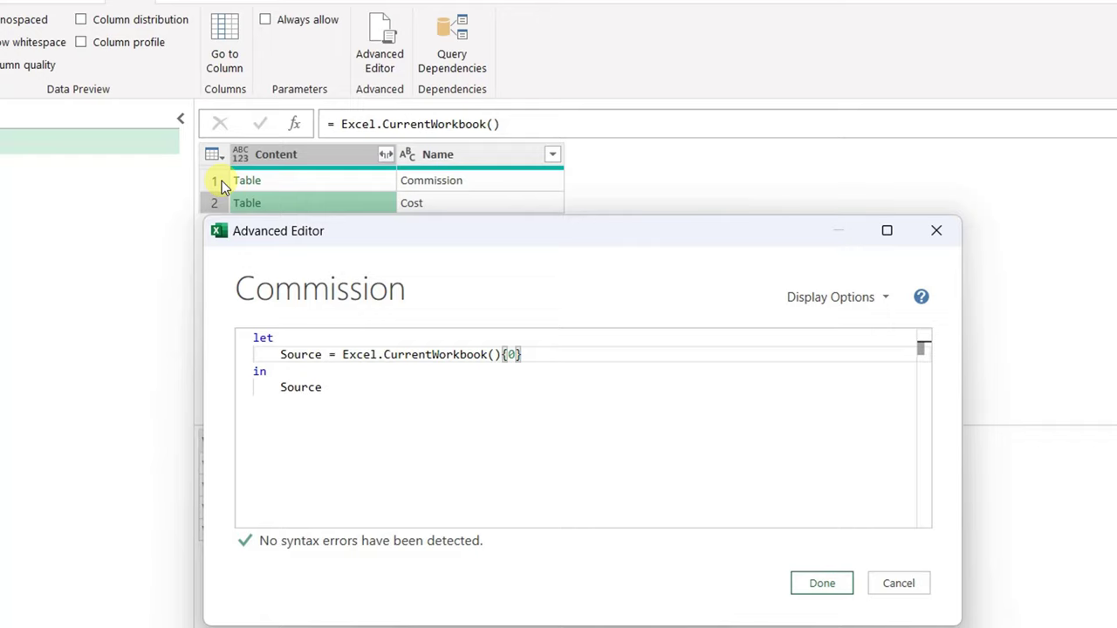
pyautogui.write('}')
pyautogui.write('[')
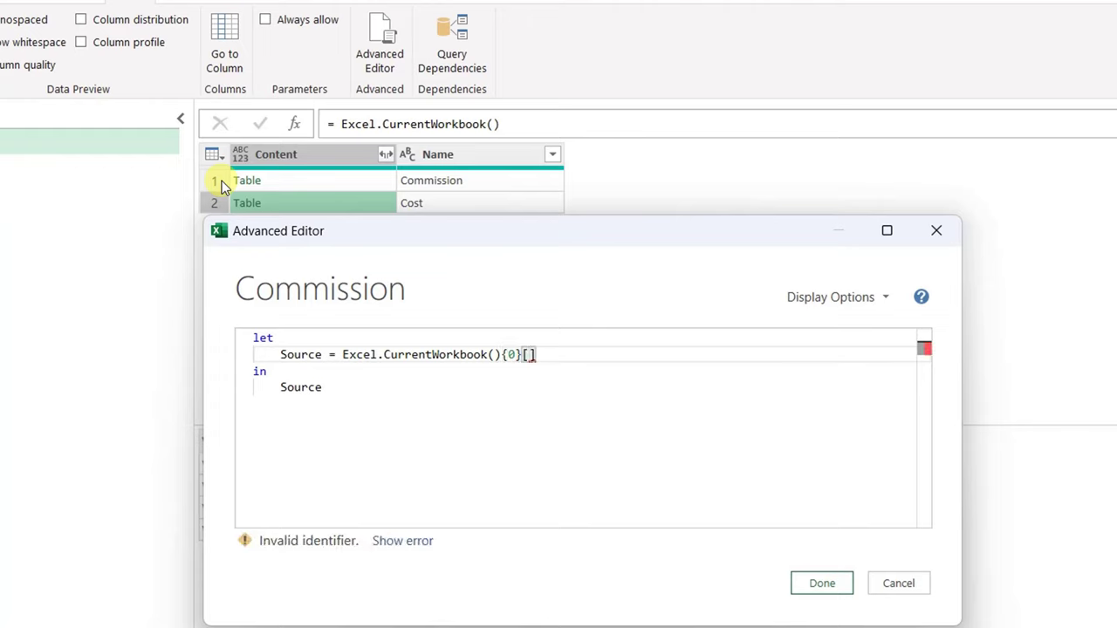
pyautogui.write('Content')
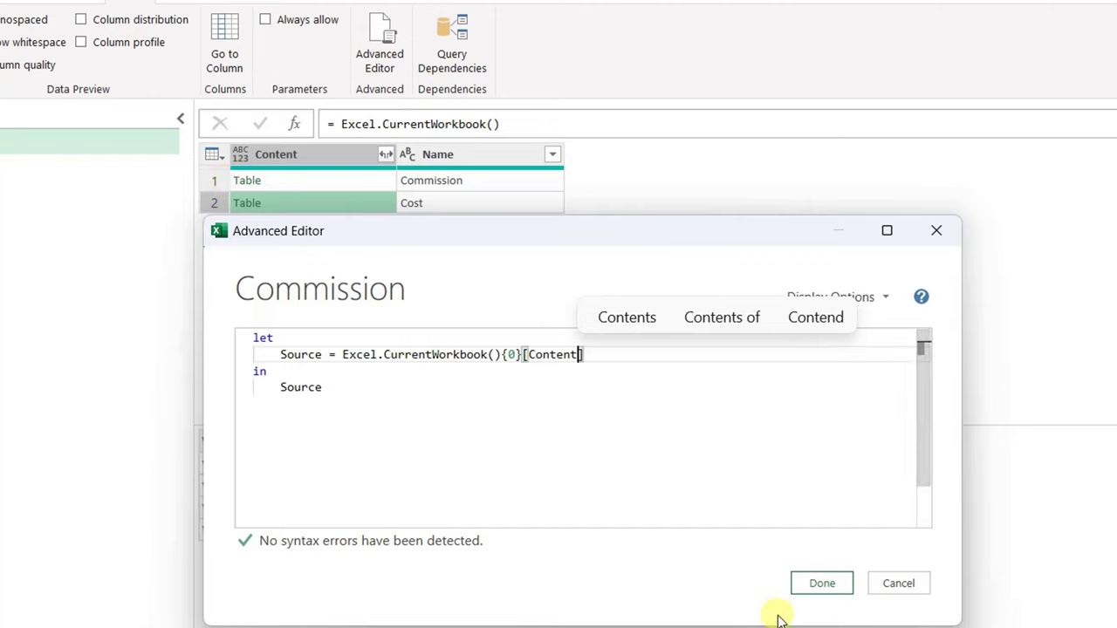
pyautogui.click(820, 588)
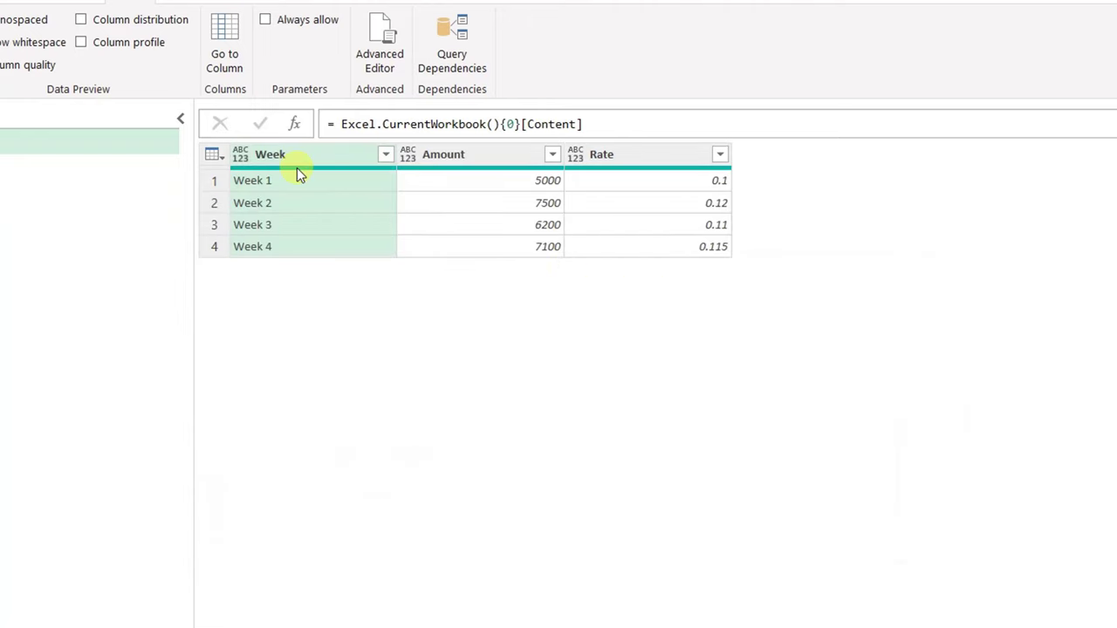
# Delete {0}[Content] from the formula bar, leaving Excel.CurrentWorkbook().
pyautogui.doubleClick(509, 124)
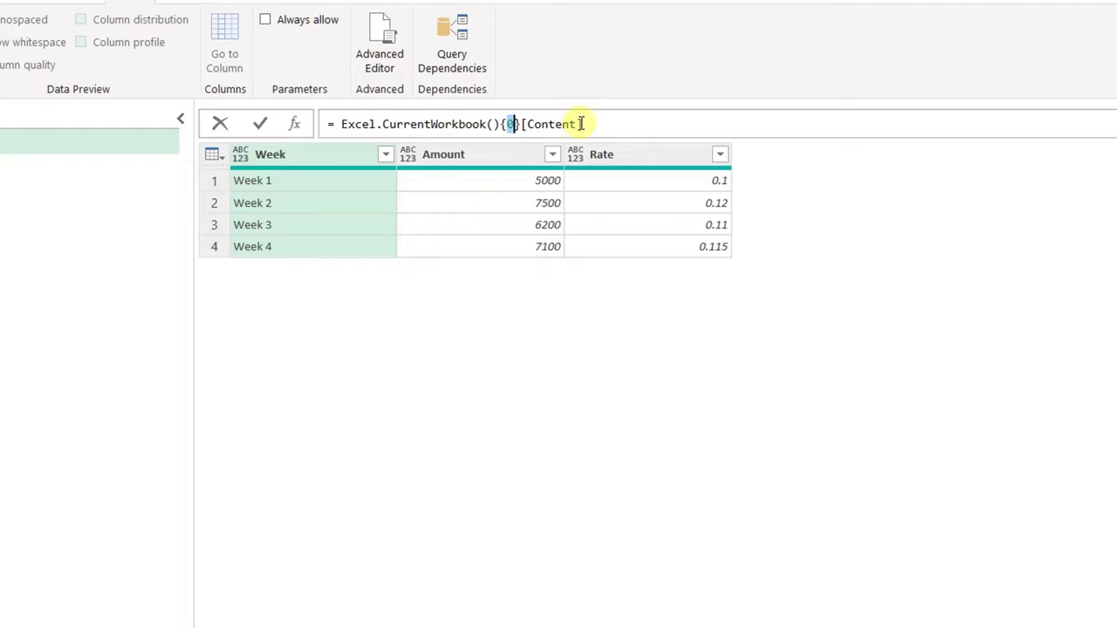
pyautogui.moveTo(583, 124); pyautogui.dragTo(500, 124)
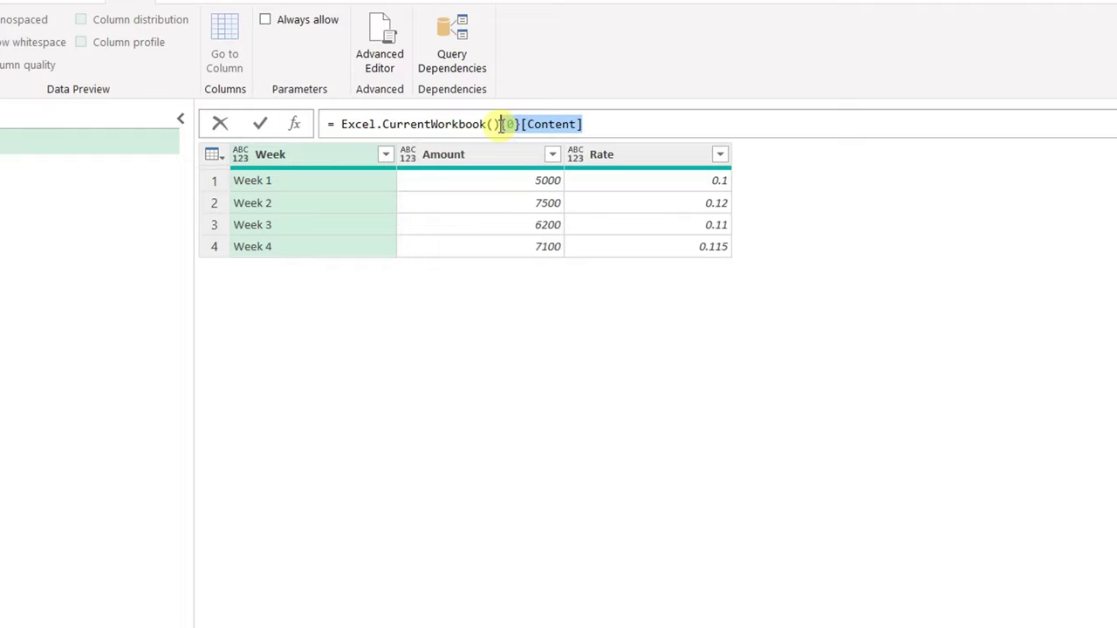
pyautogui.press('Delete')
pyautogui.press('Return')
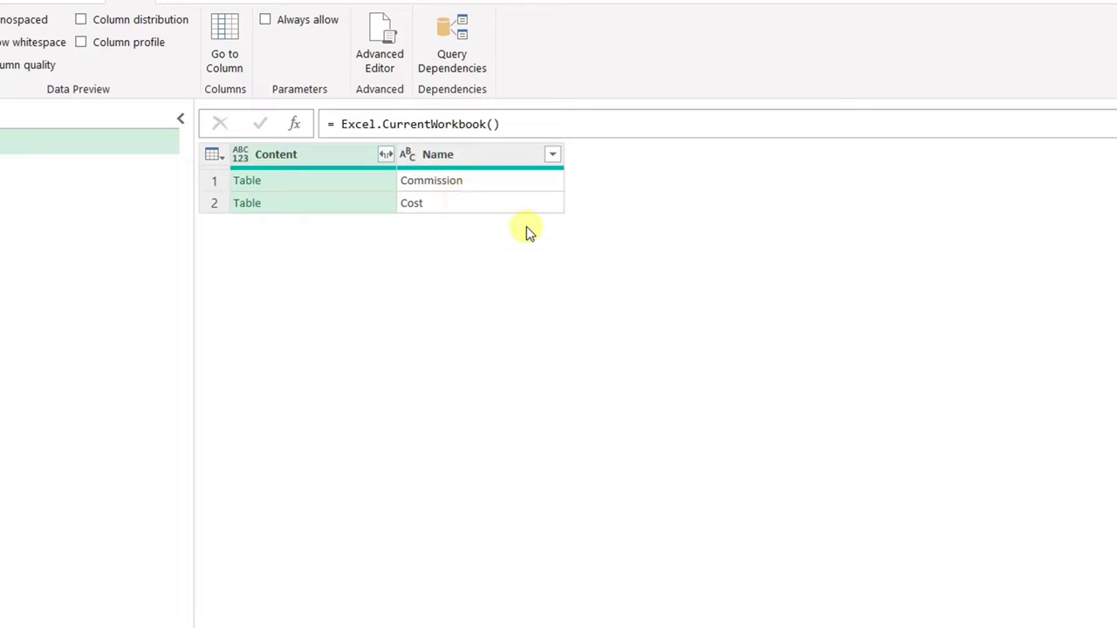
# Append {[Name = "Commission"]} to the Source line and preview its Content table.
pyautogui.click(367, 61)
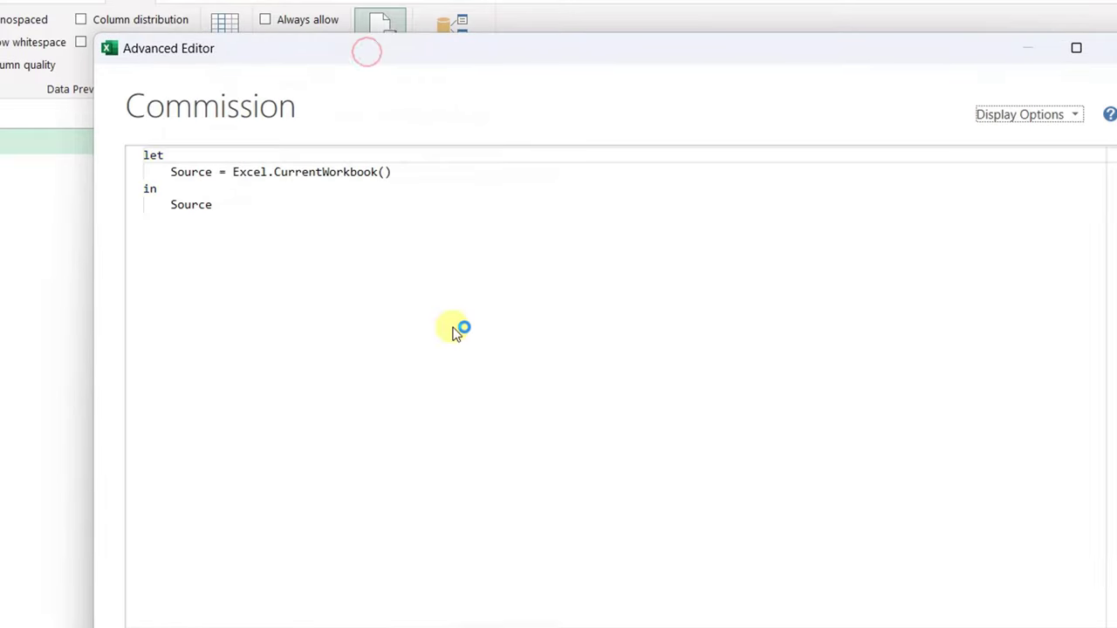
pyautogui.click(406, 175)
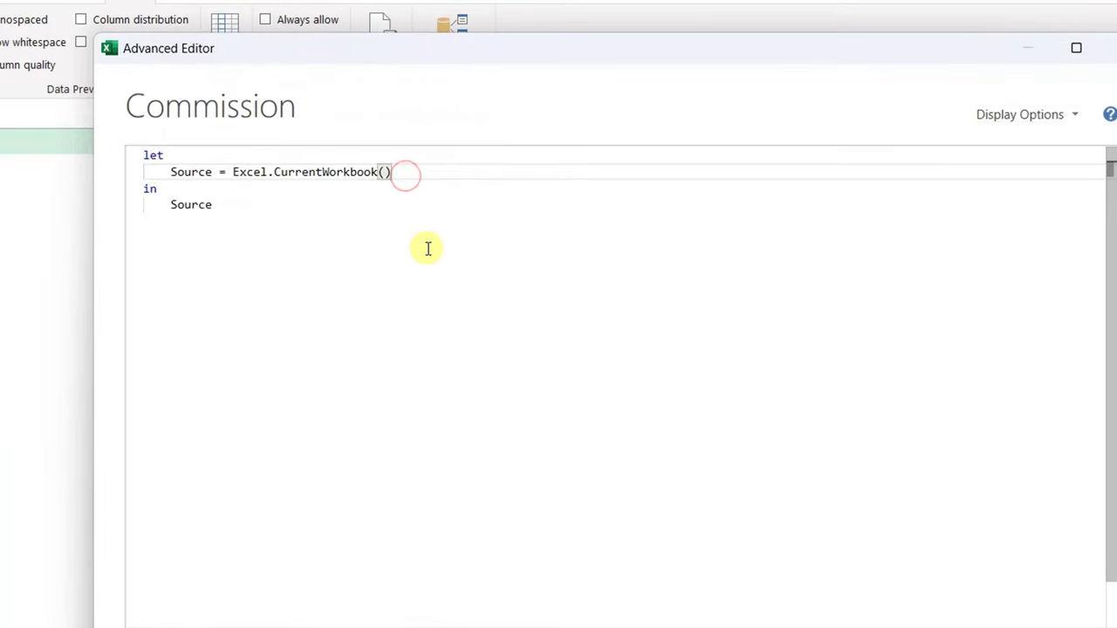
pyautogui.write('{')
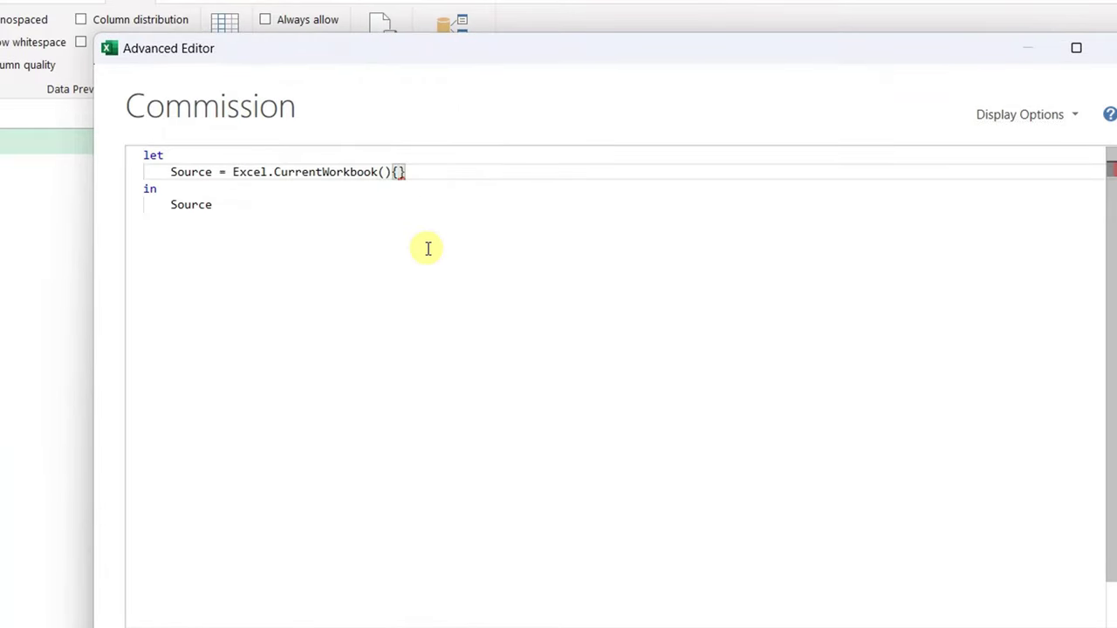
pyautogui.write('[')
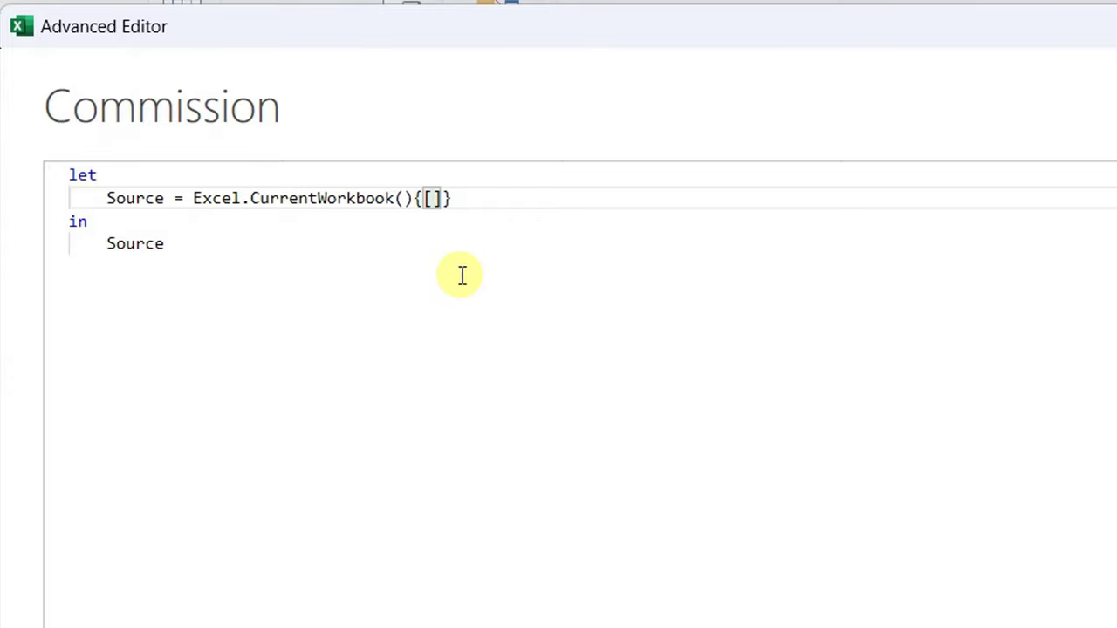
pyautogui.moveTo(449, 45); pyautogui.dragTo(604, 320)
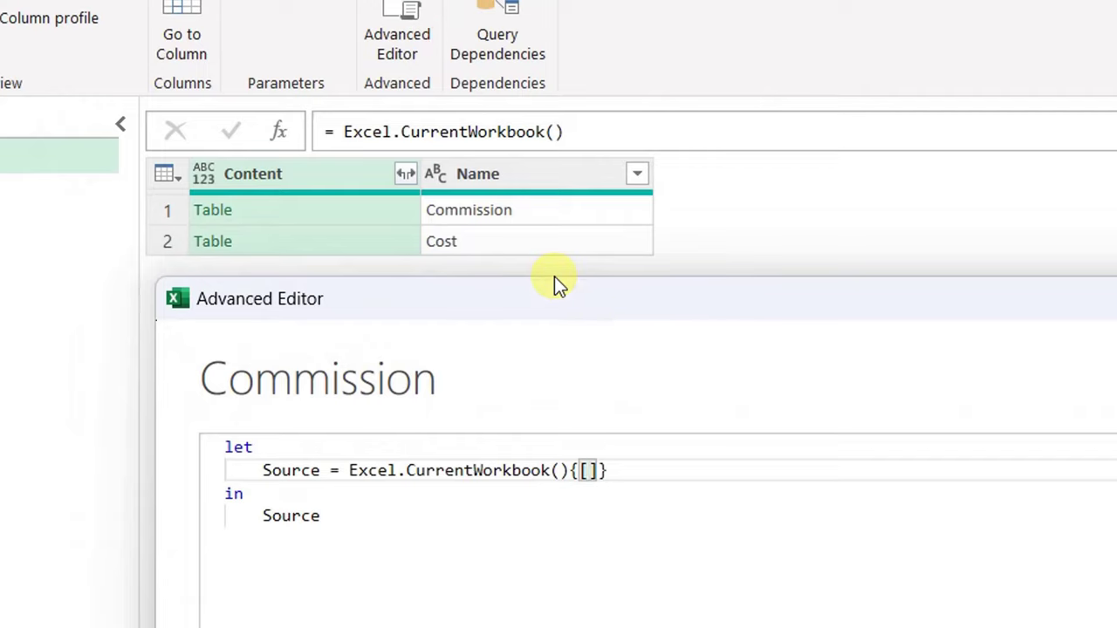
pyautogui.write('Name ')
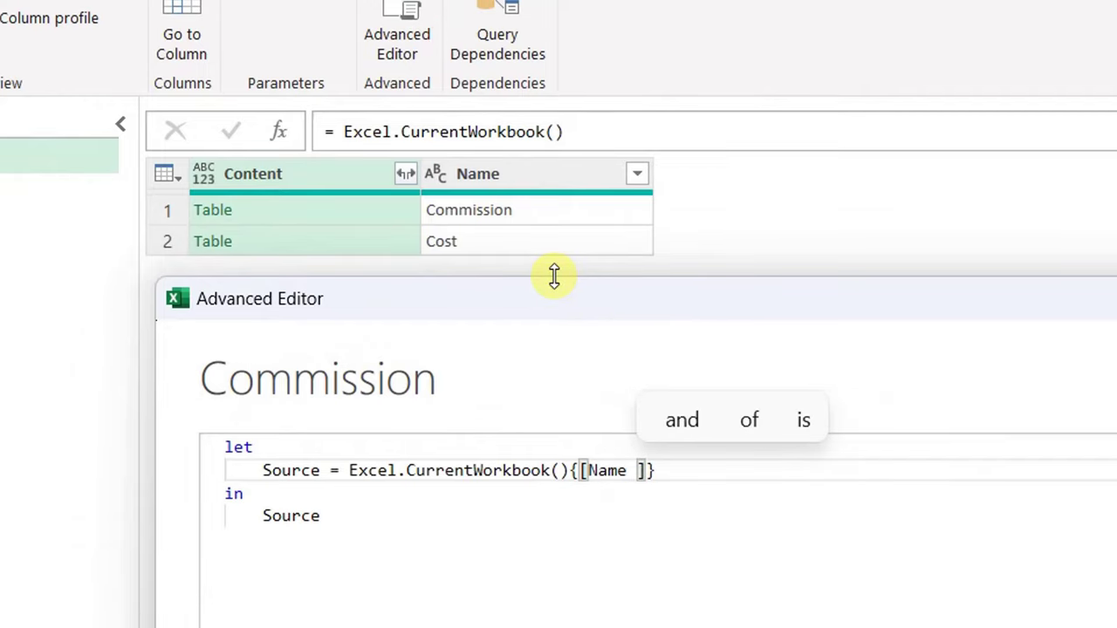
pyautogui.write('= "')
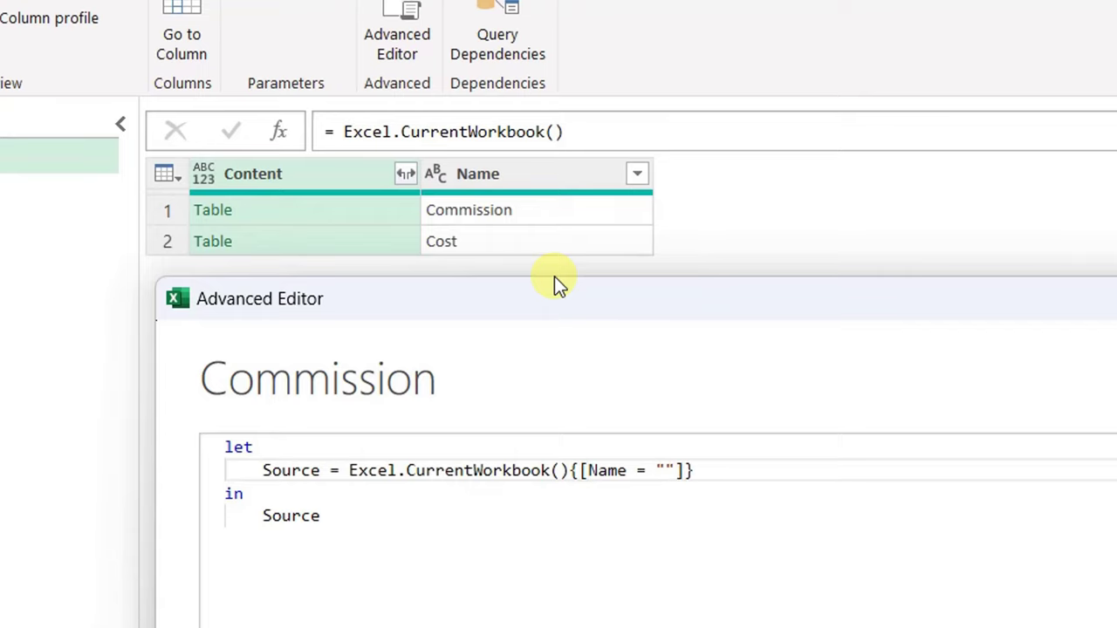
pyautogui.write('Commiss')
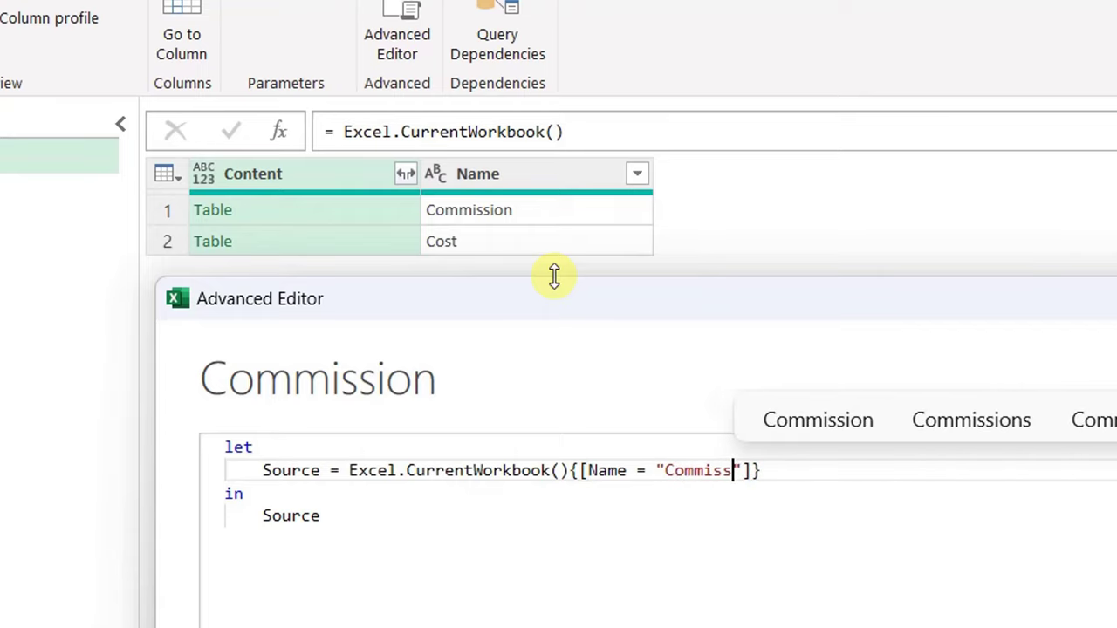
pyautogui.write('ion')
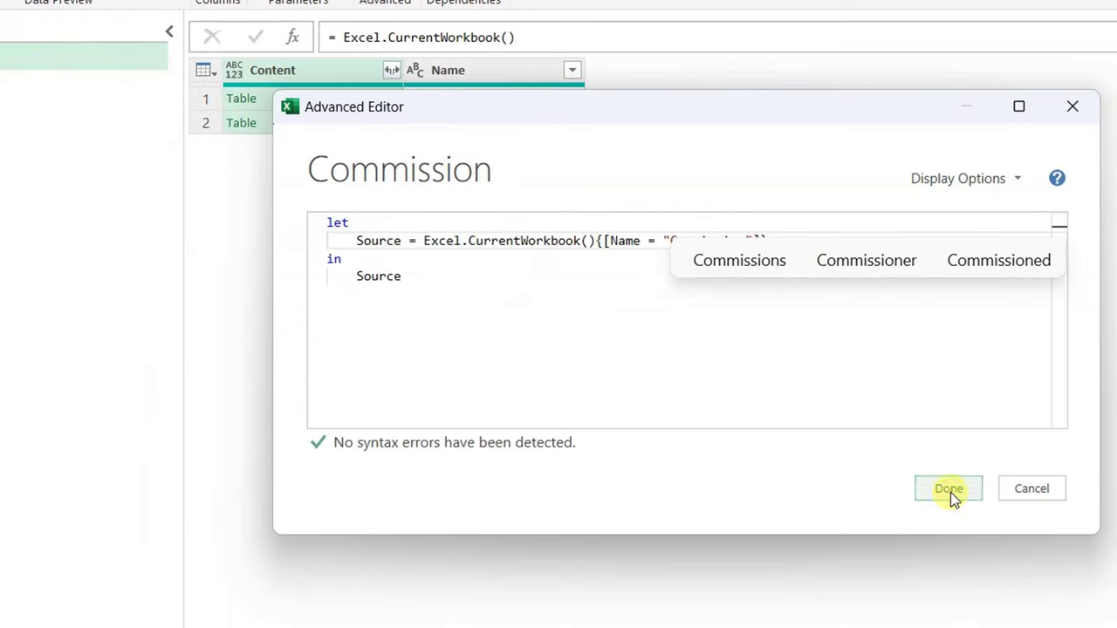
pyautogui.click(950, 492)
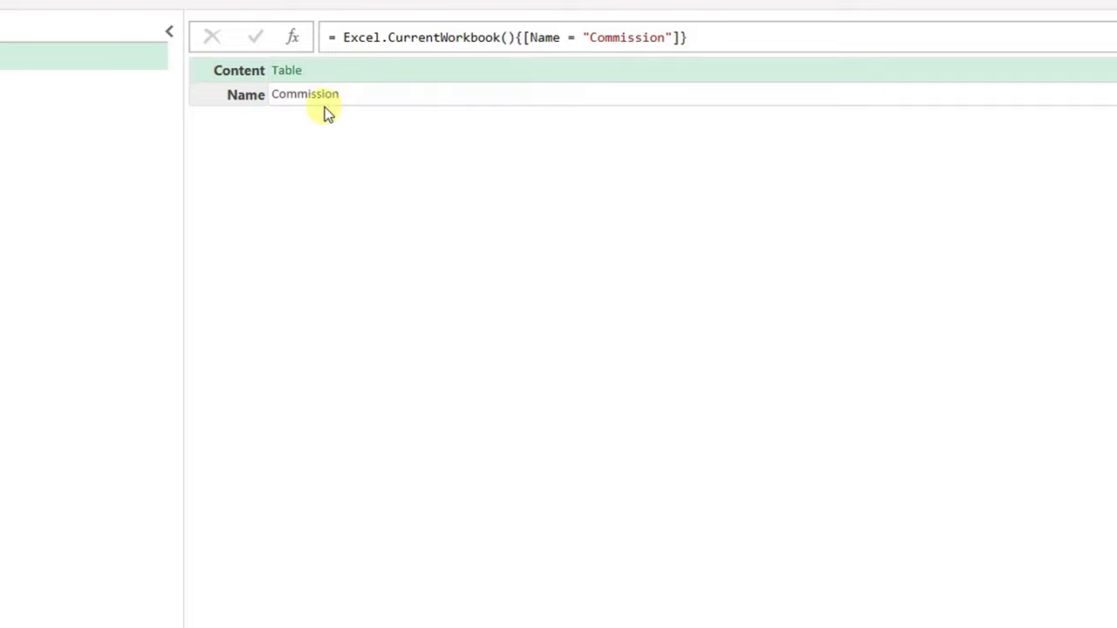
pyautogui.click(366, 72)
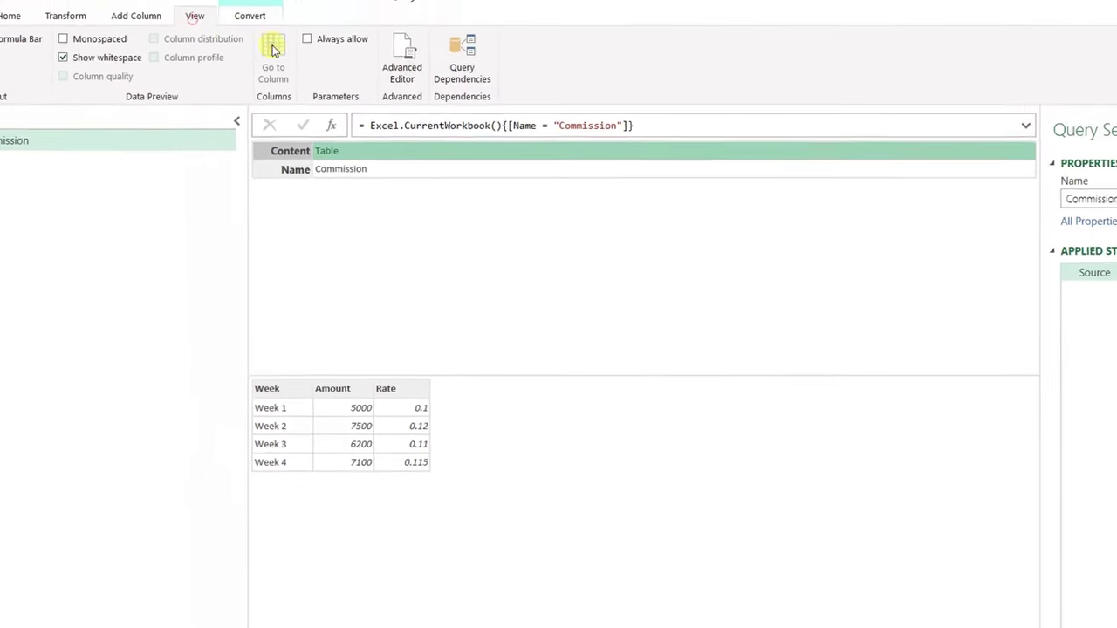
# Add [Content] to the end of the Source line to return the Week, Amount, Rate table.
pyautogui.click(415, 91)
pyautogui.click(580, 177)
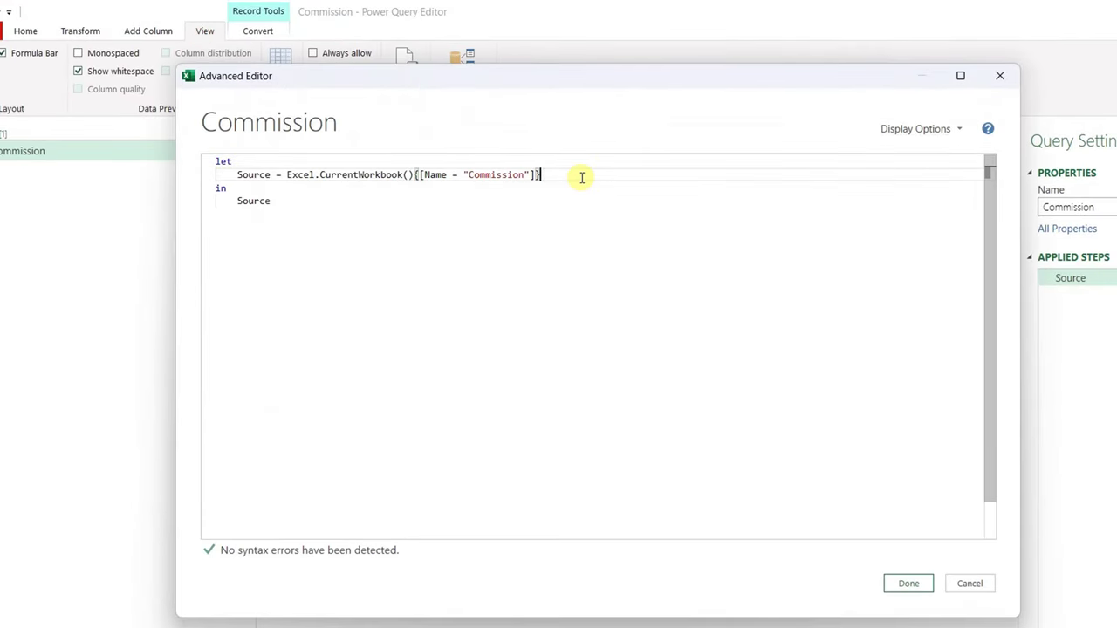
pyautogui.write('[')
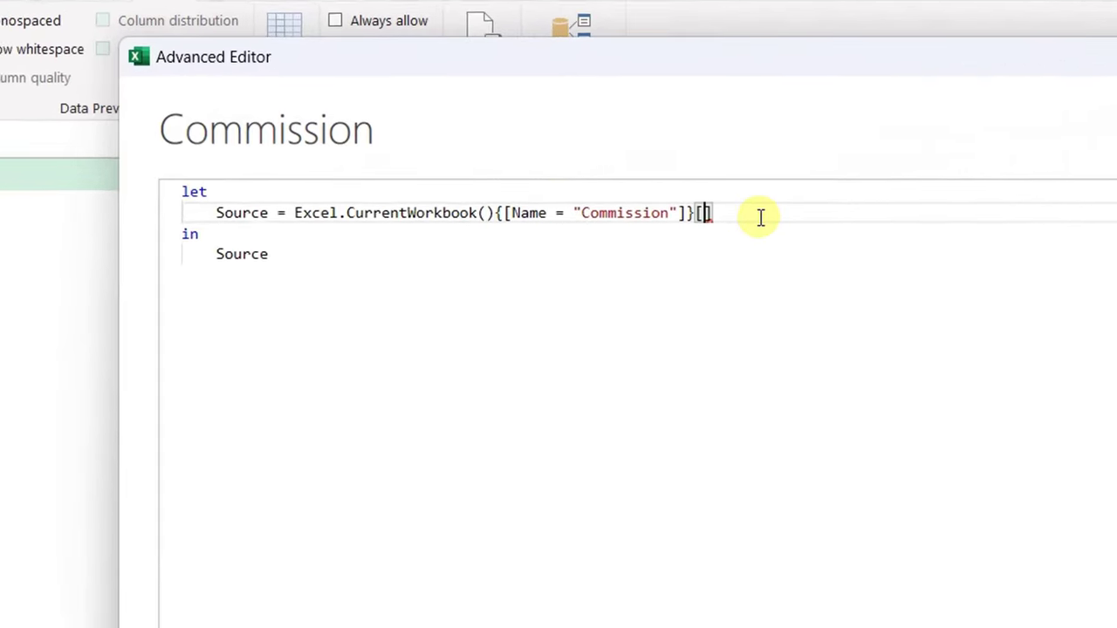
pyautogui.write('Co')
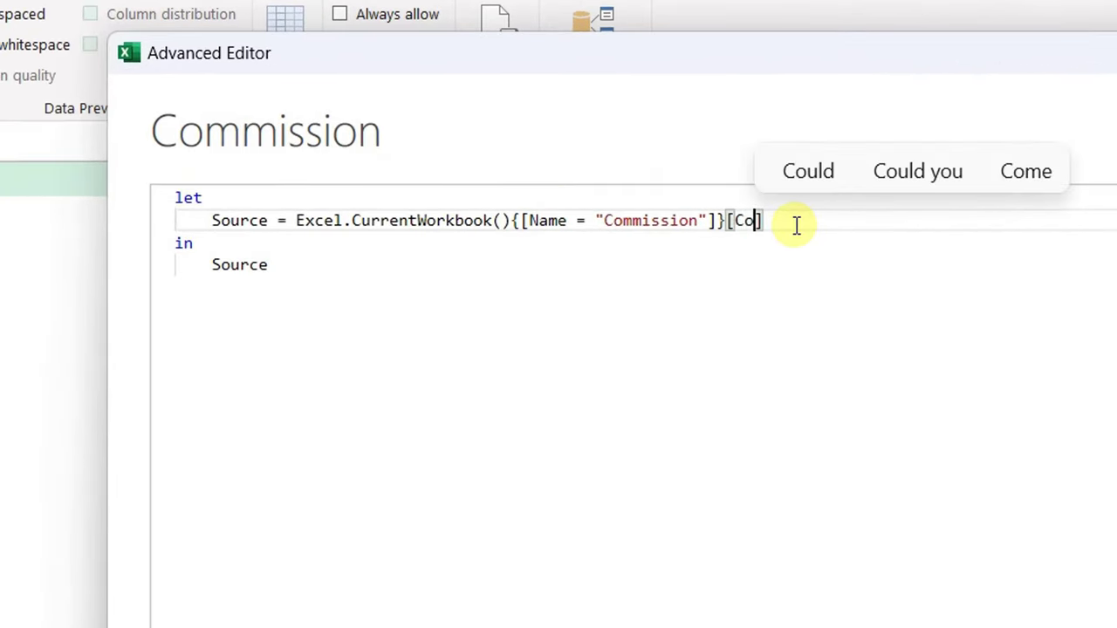
pyautogui.write('ntent')
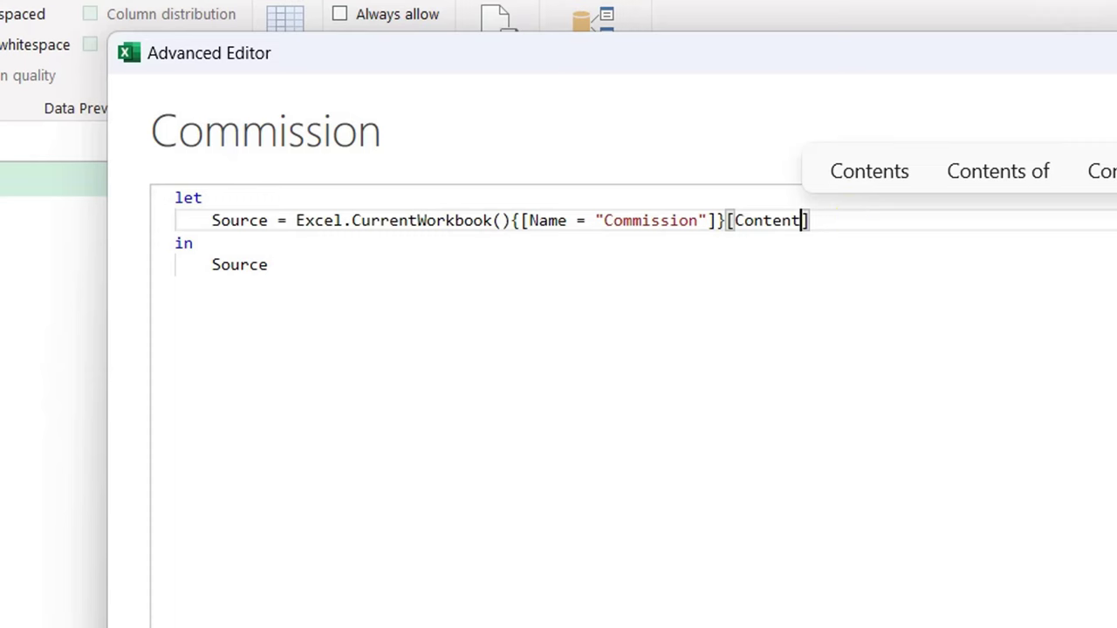
pyautogui.click(885, 436)
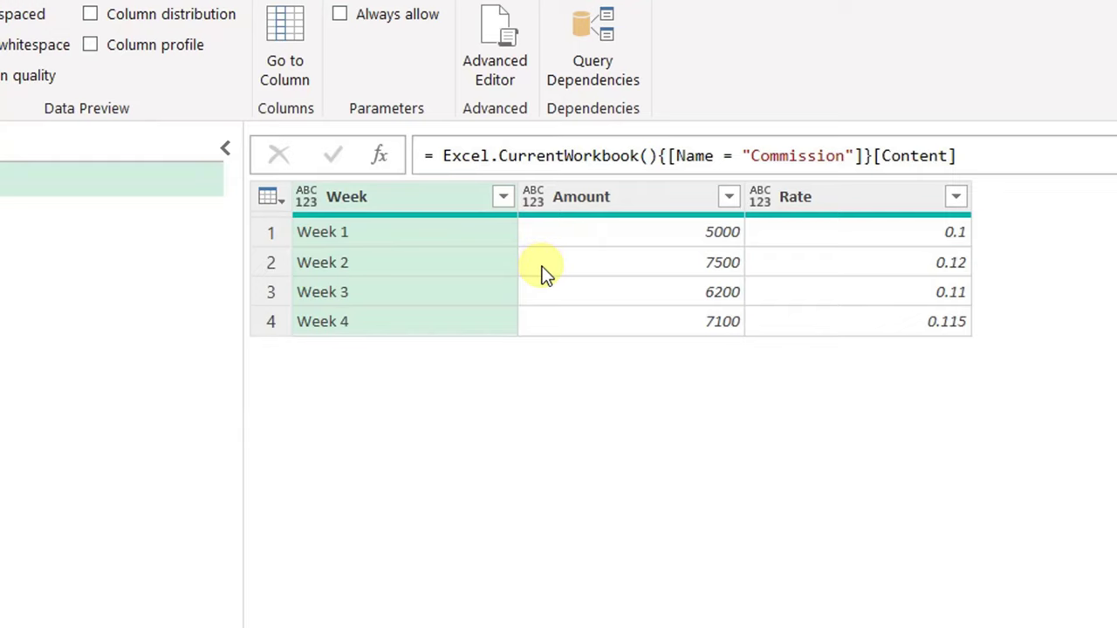
pyautogui.click(495, 69)
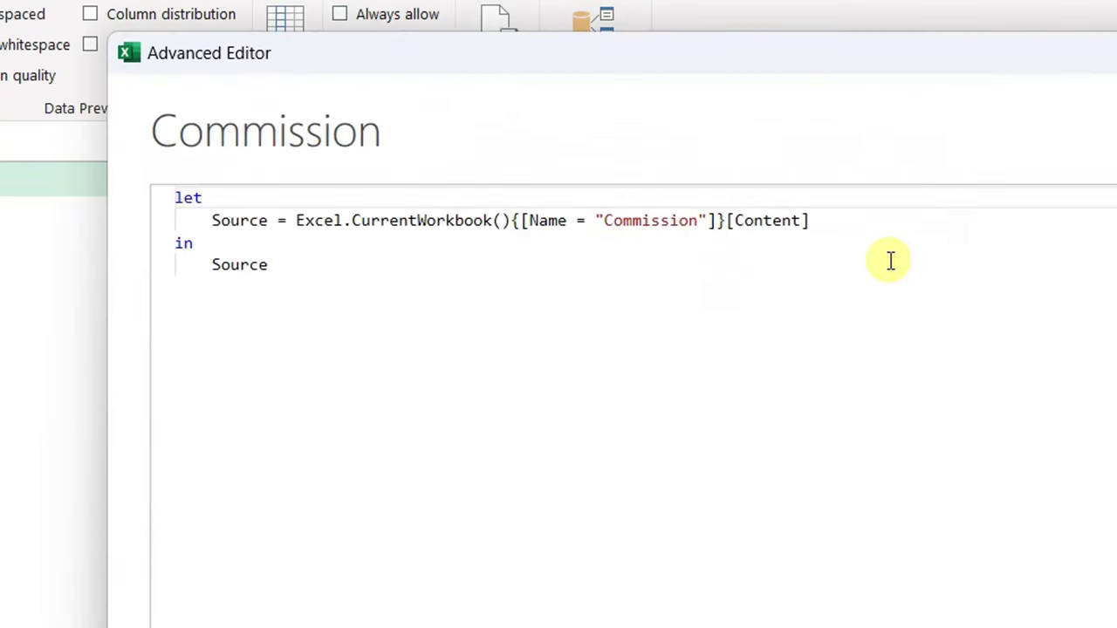
# Add a new ChangeType = Table.TransformColumnTypes(Source,{ line after the Source step.
pyautogui.click(871, 229)
pyautogui.write(',')
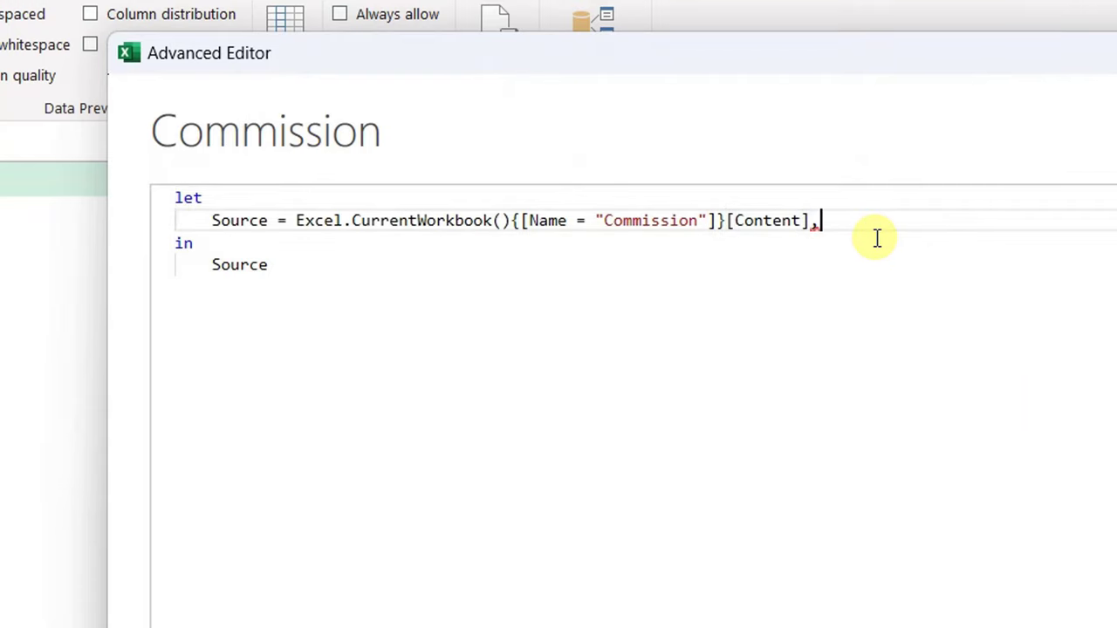
pyautogui.press('Return')
pyautogui.write('Change')
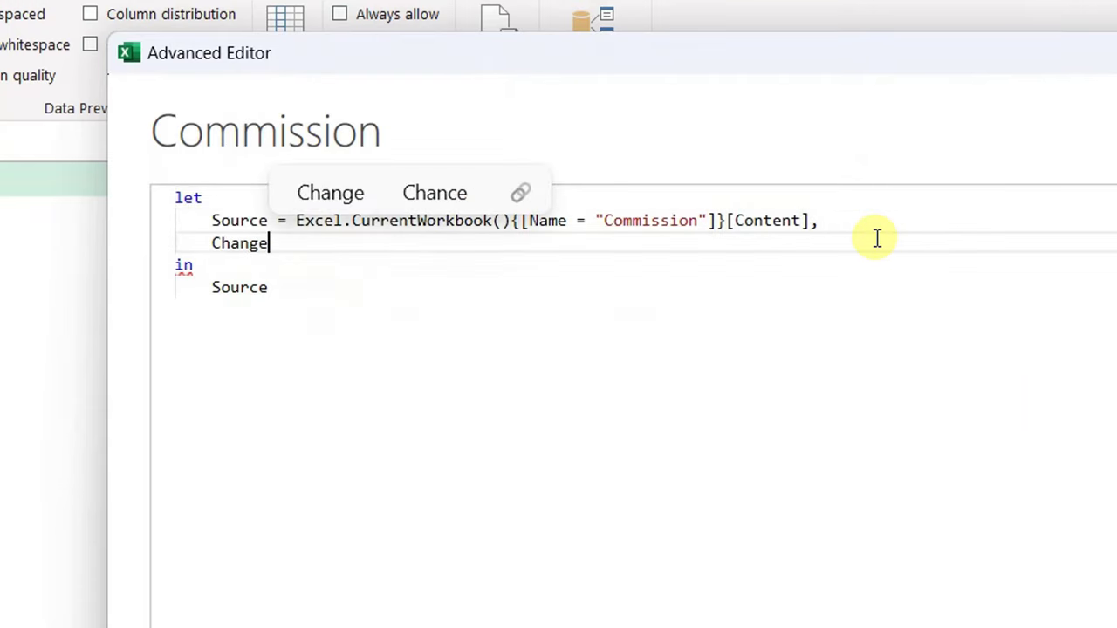
pyautogui.write('Type =')
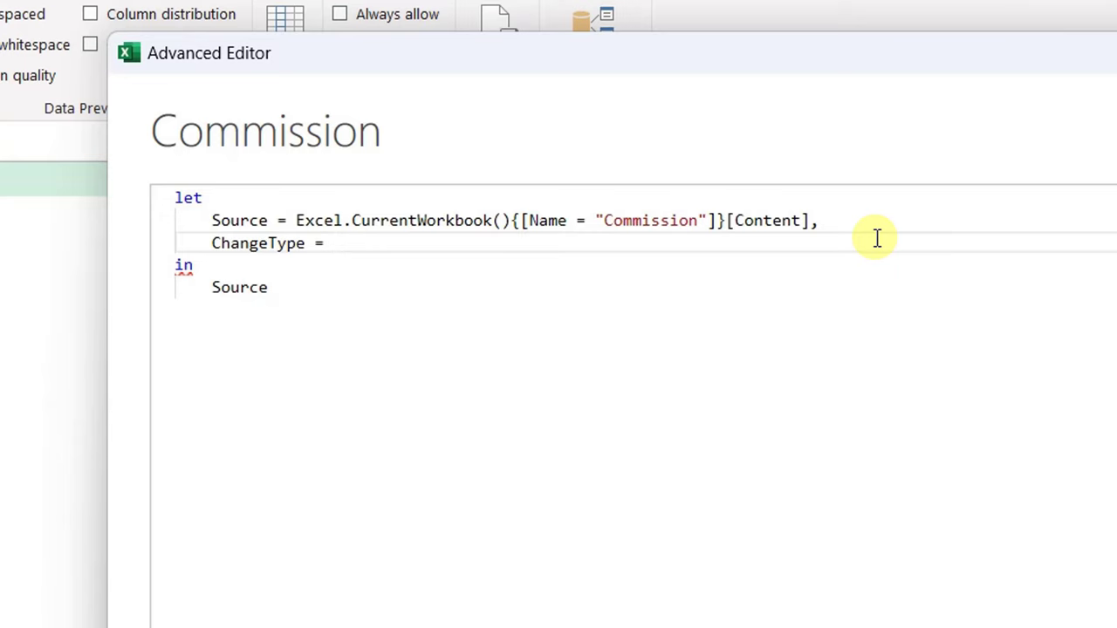
pyautogui.write('Tbltct')
pyautogui.press('Tab')
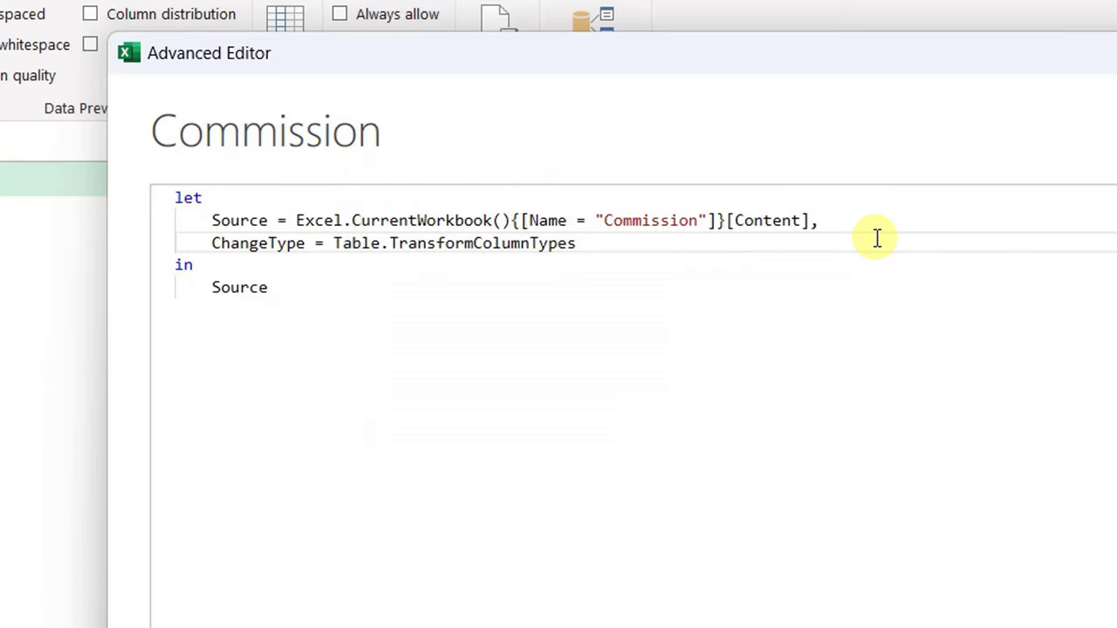
pyautogui.write('(')
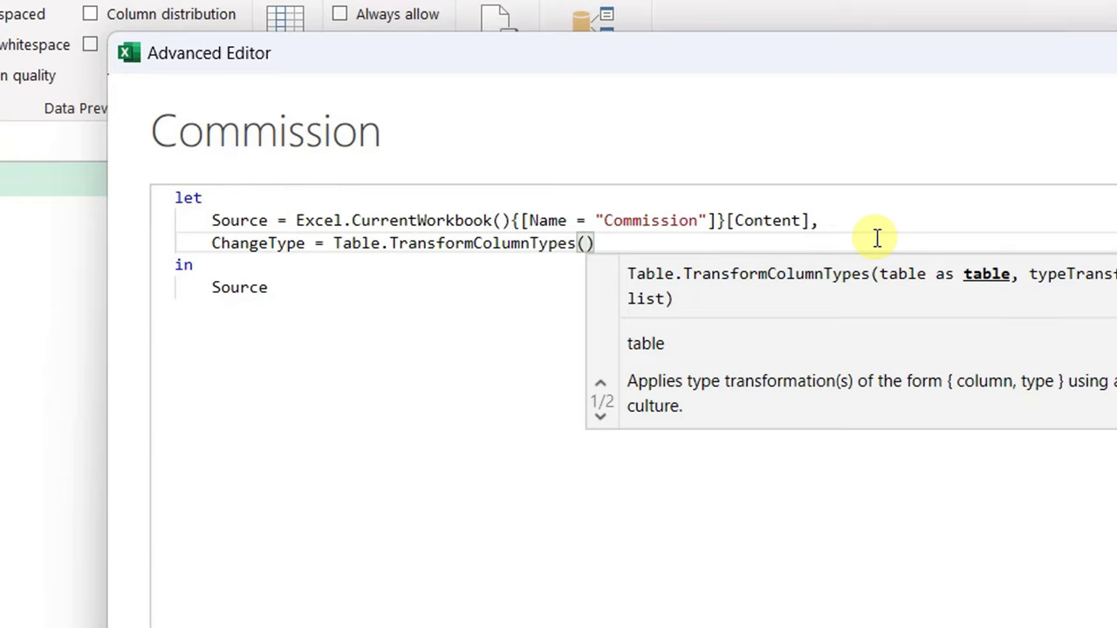
pyautogui.write('Source')
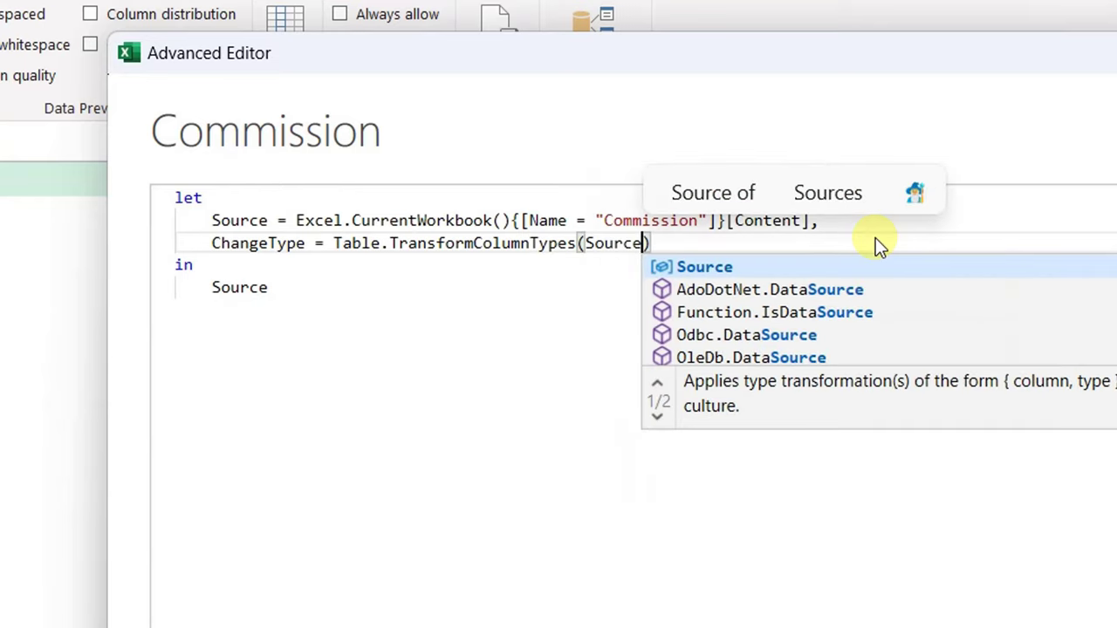
pyautogui.write(',')
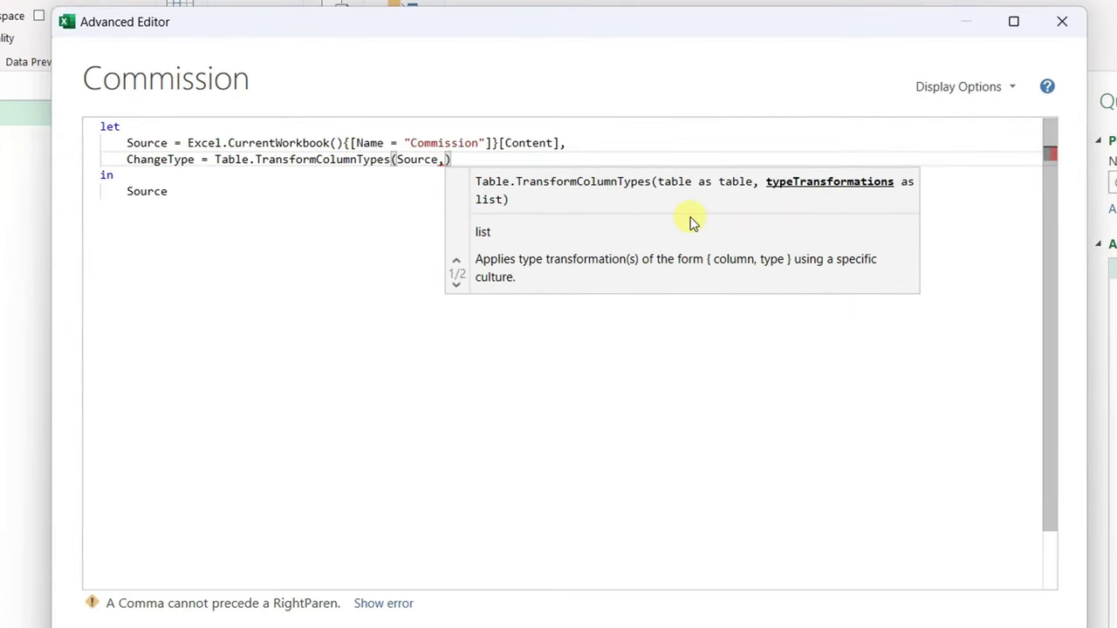
pyautogui.write('{')
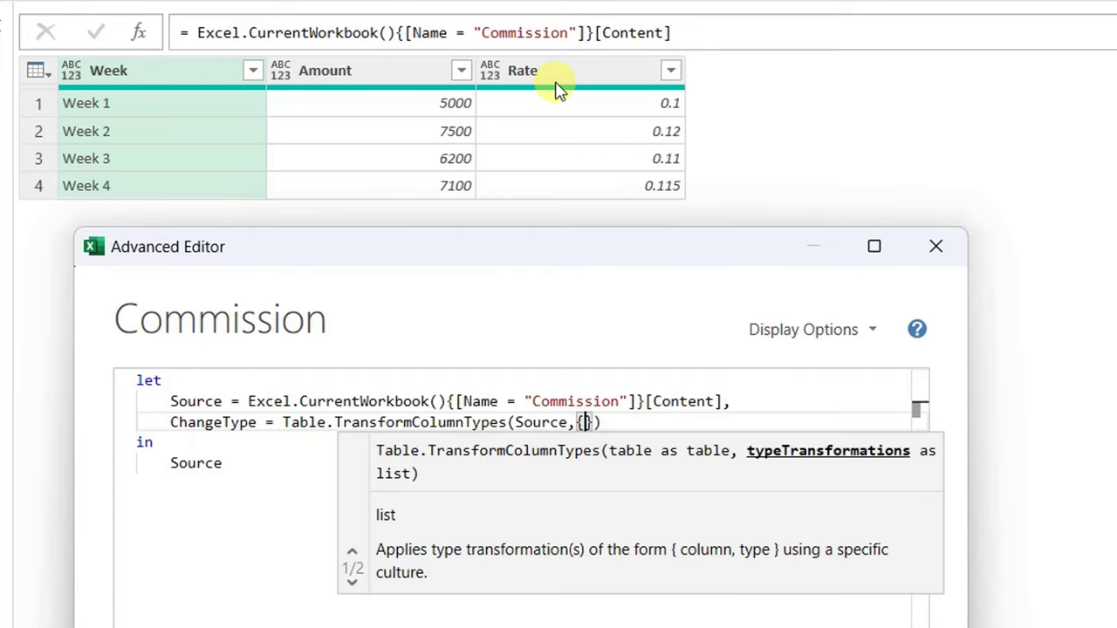
# Fill the type list: Week as type text, Amount as type number, Rate as Percentage.Type.
pyautogui.write('{')
pyautogui.write('"Week')
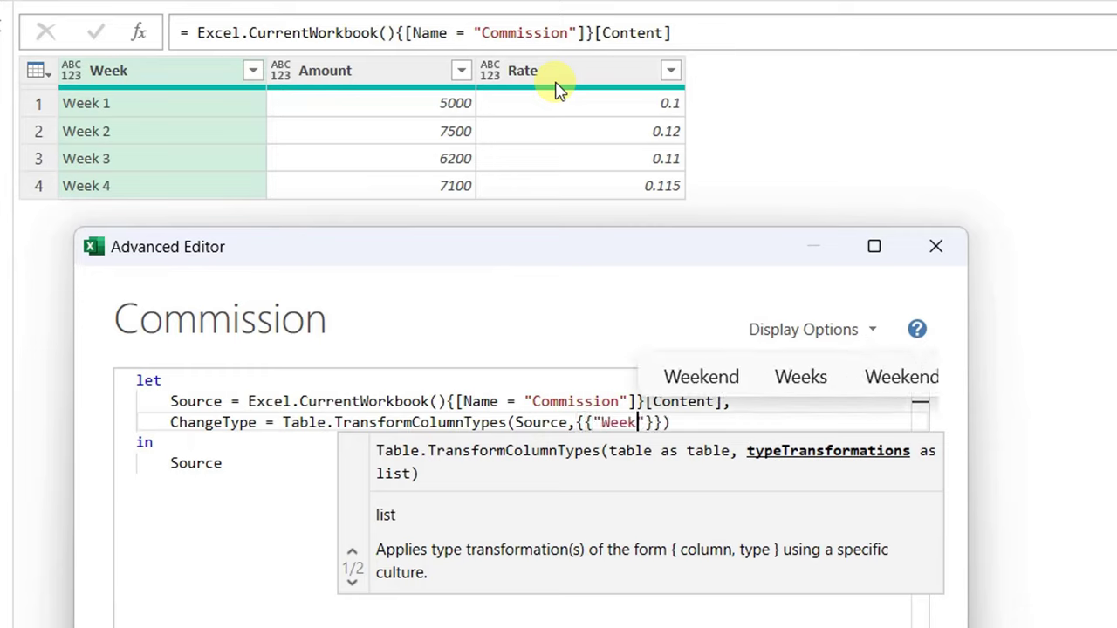
pyautogui.write('"')
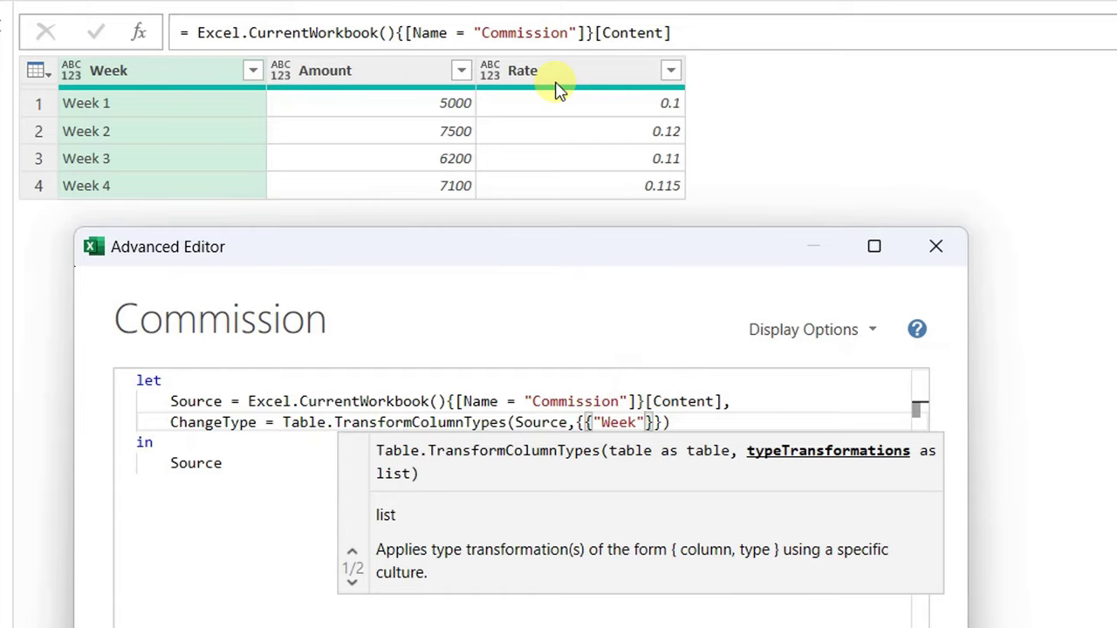
pyautogui.write(',')
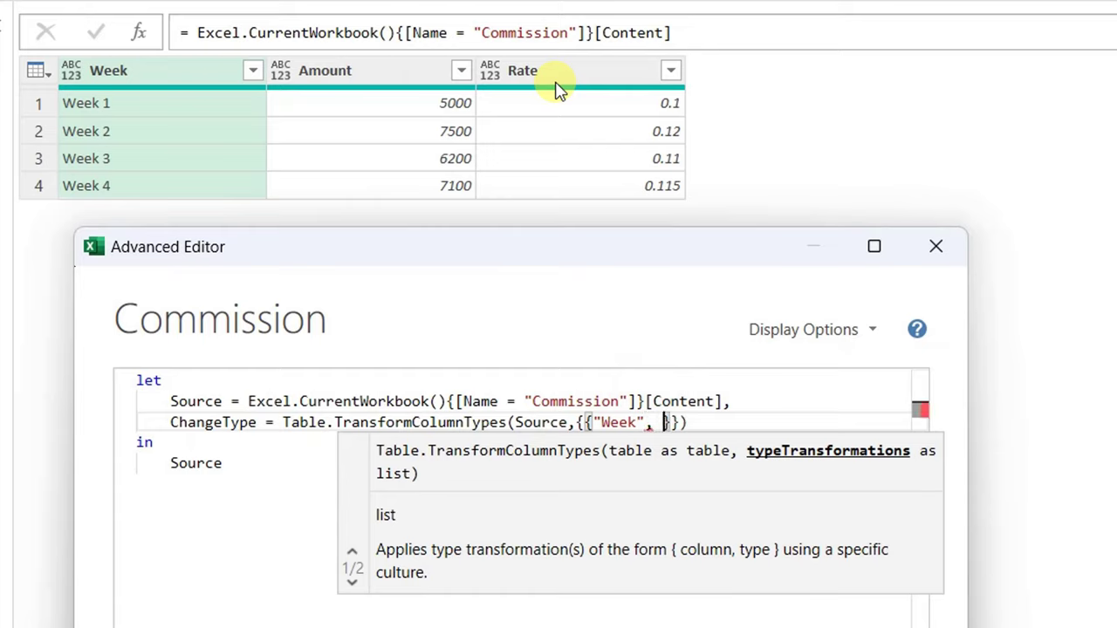
pyautogui.write(' type tex')
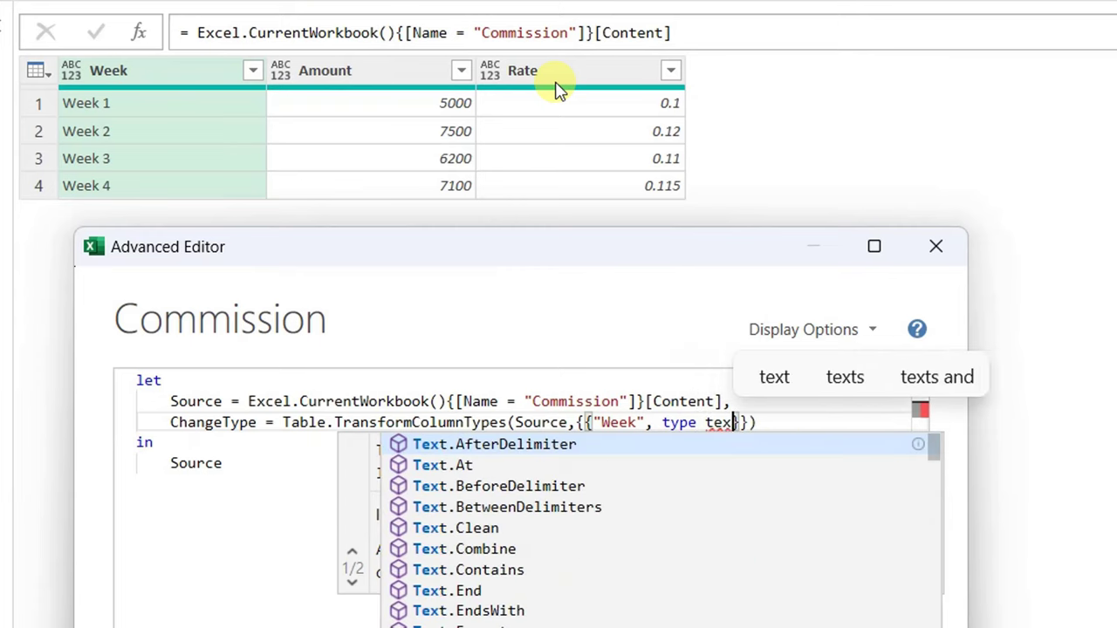
pyautogui.write('t')
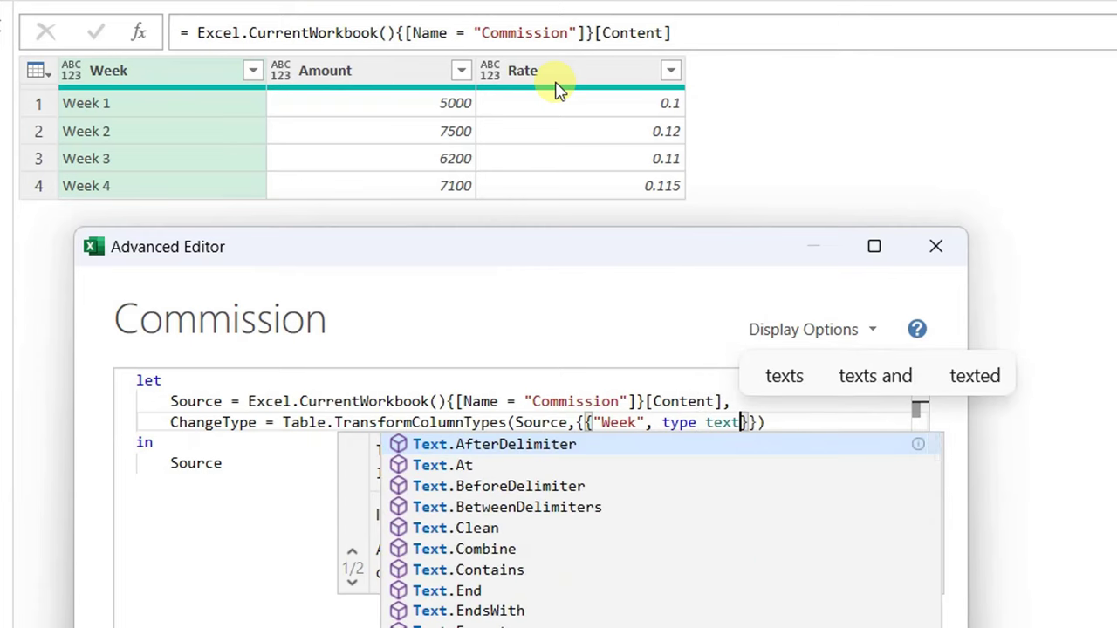
pyautogui.press('Escape')
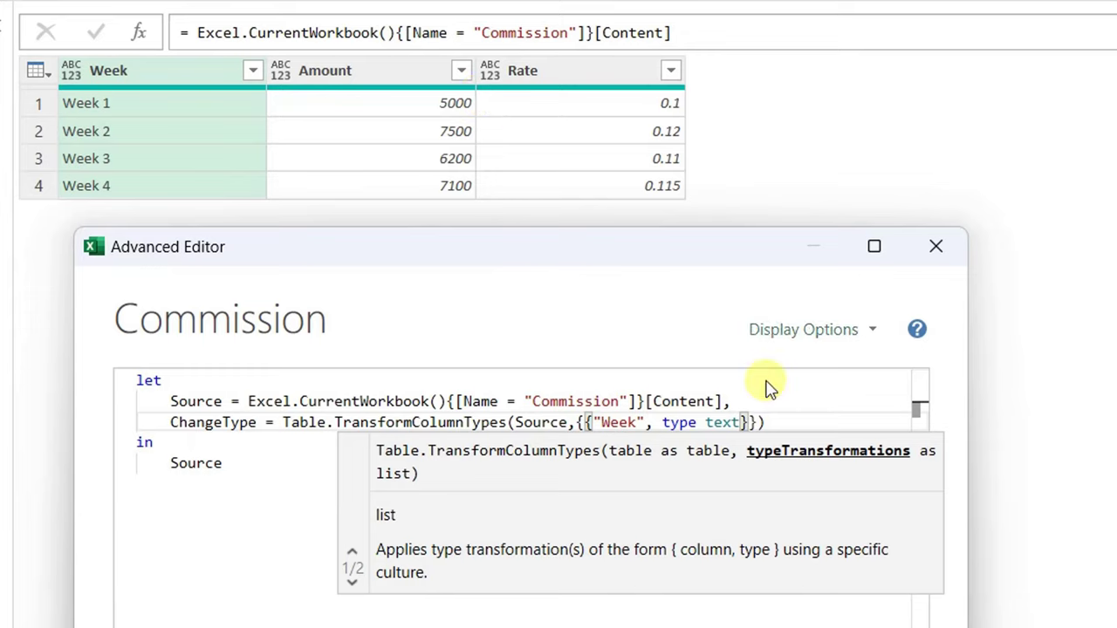
pyautogui.click(749, 424)
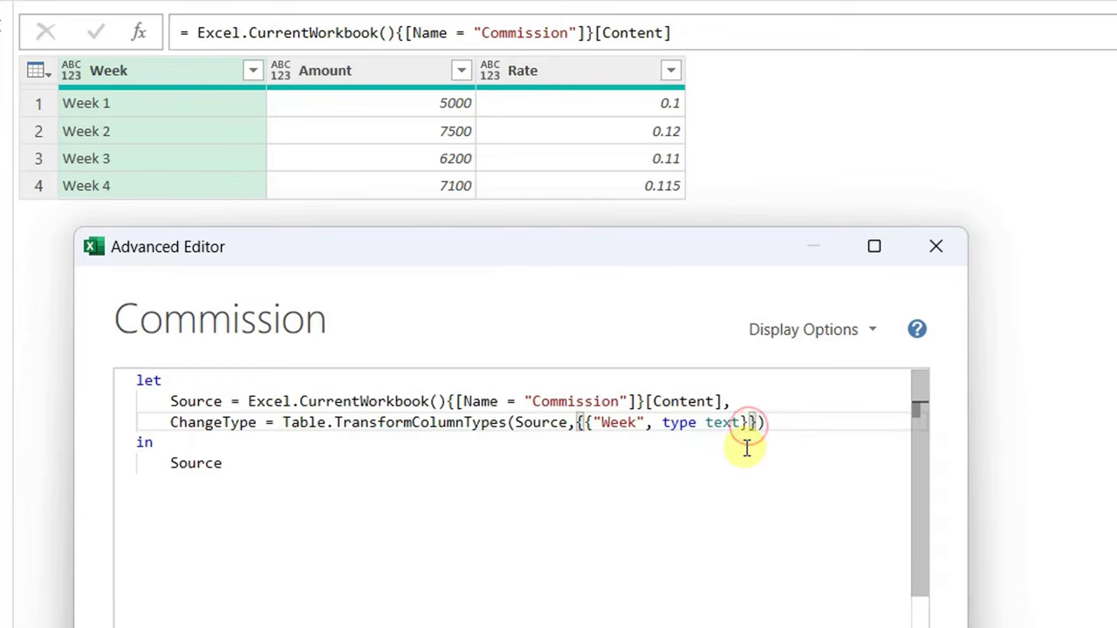
pyautogui.write(',')
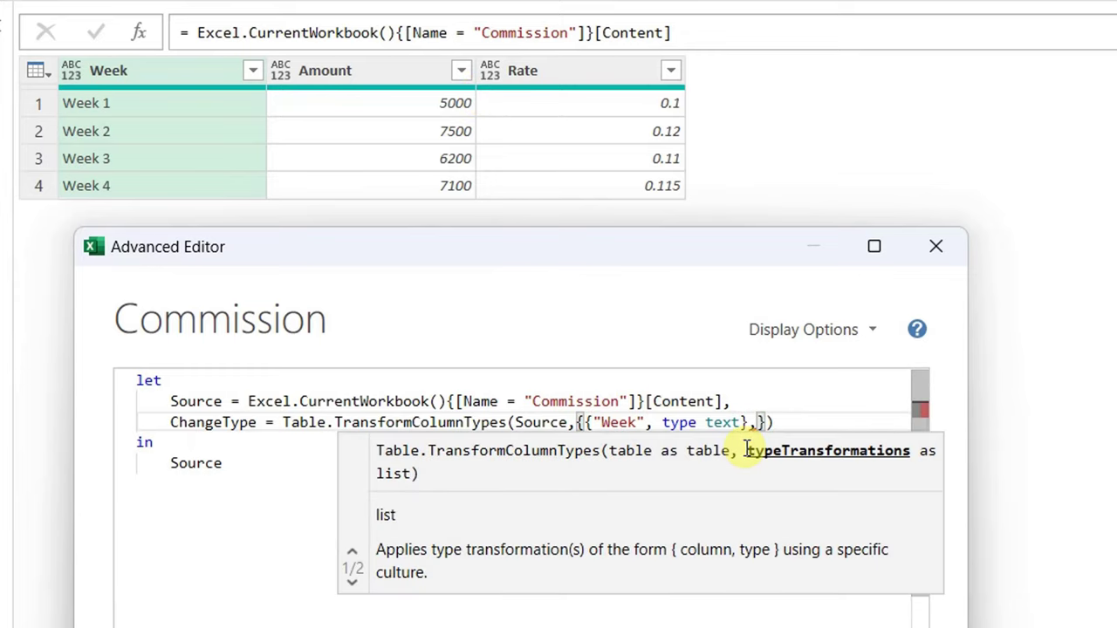
pyautogui.write('{')
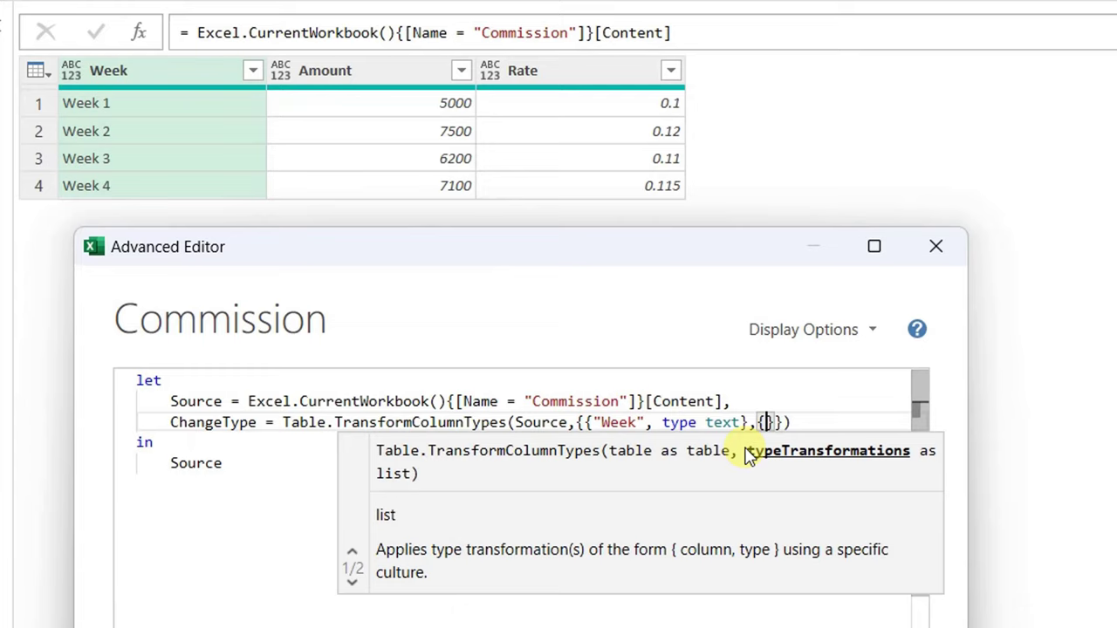
pyautogui.write('"Am')
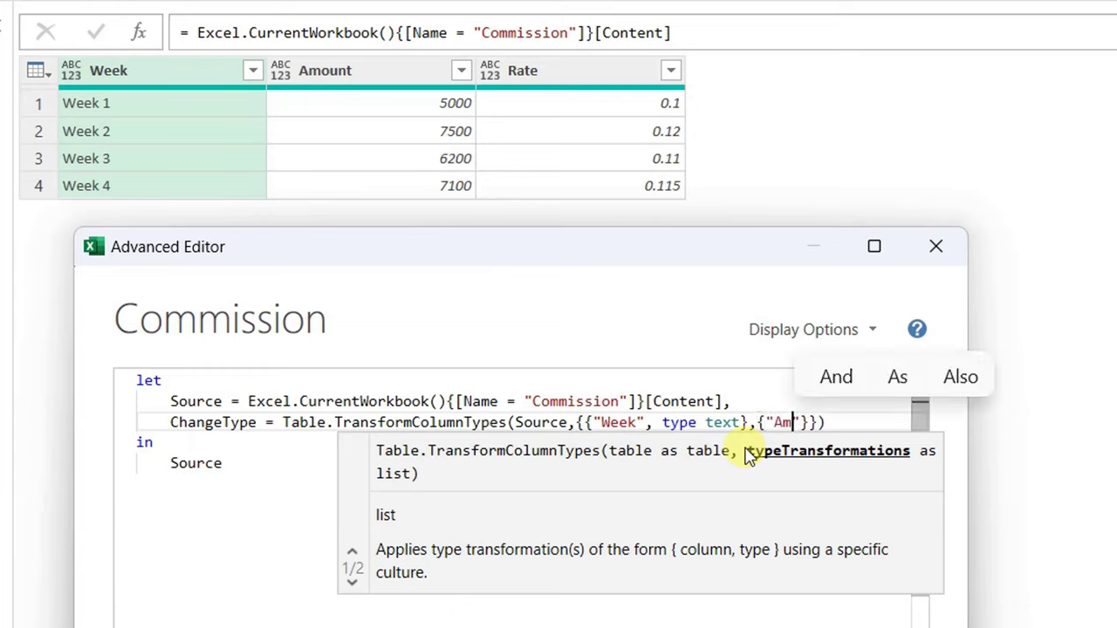
pyautogui.write('ount"')
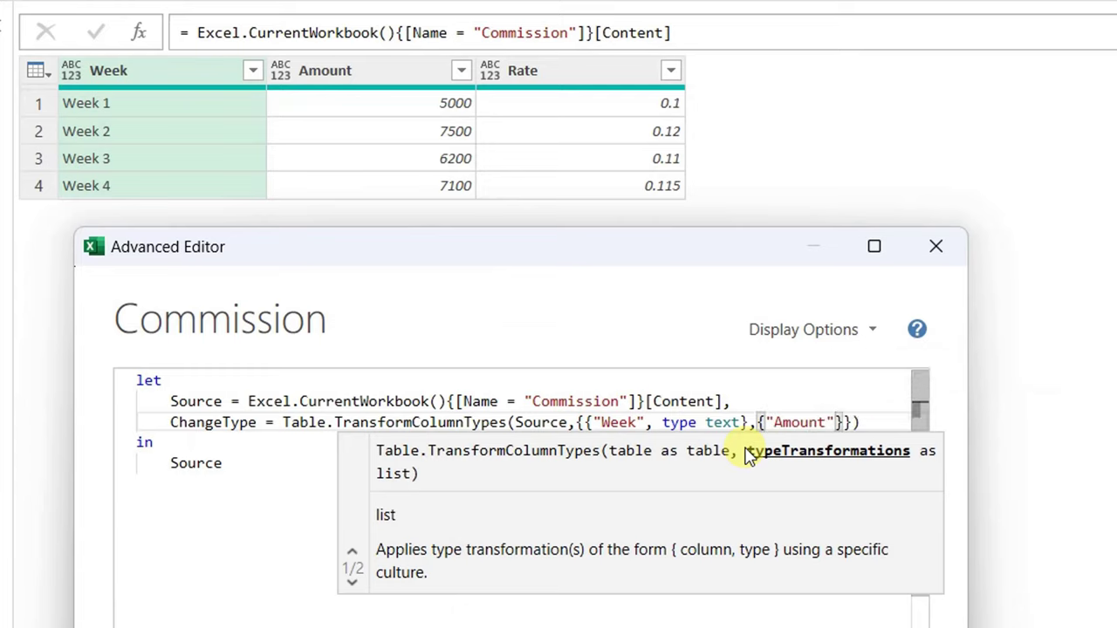
pyautogui.write(', ty')
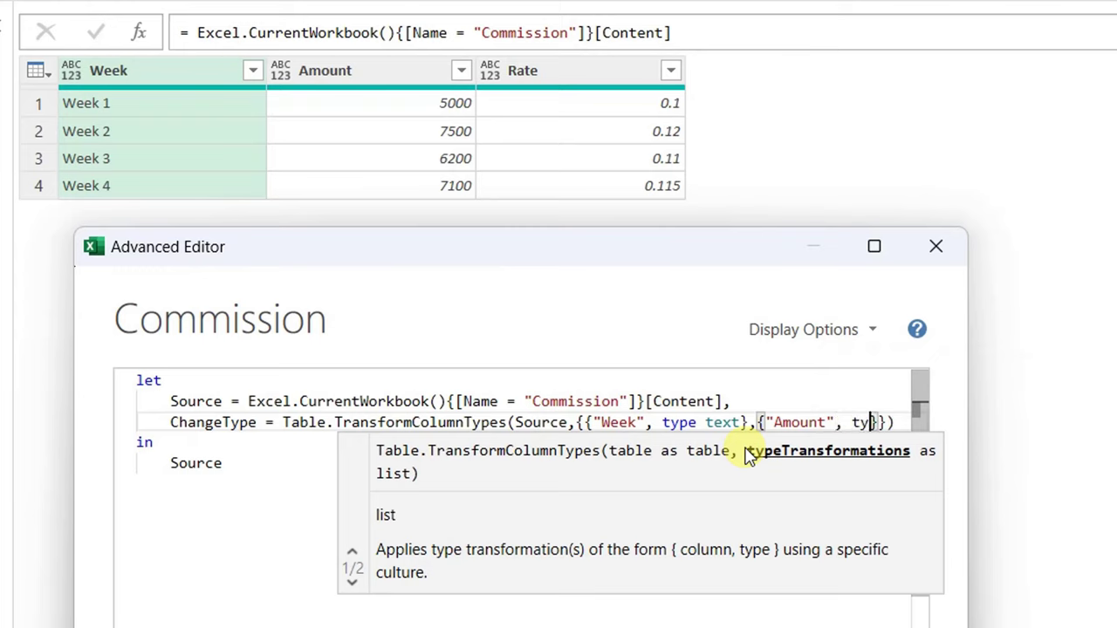
pyautogui.write('pe number')
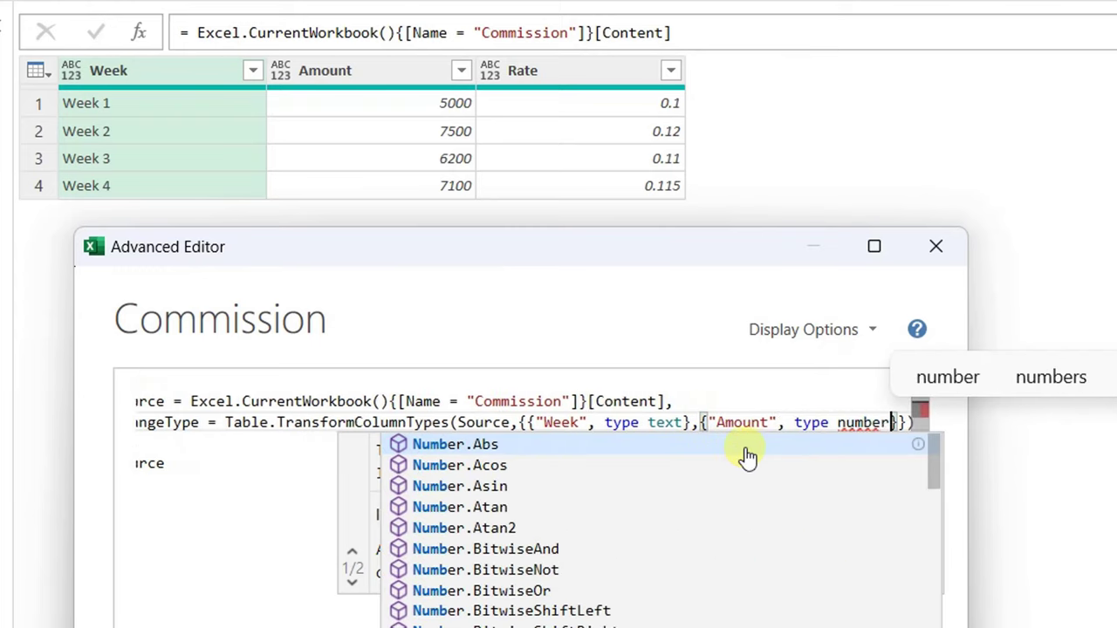
pyautogui.press('Escape')
pyautogui.write('}')
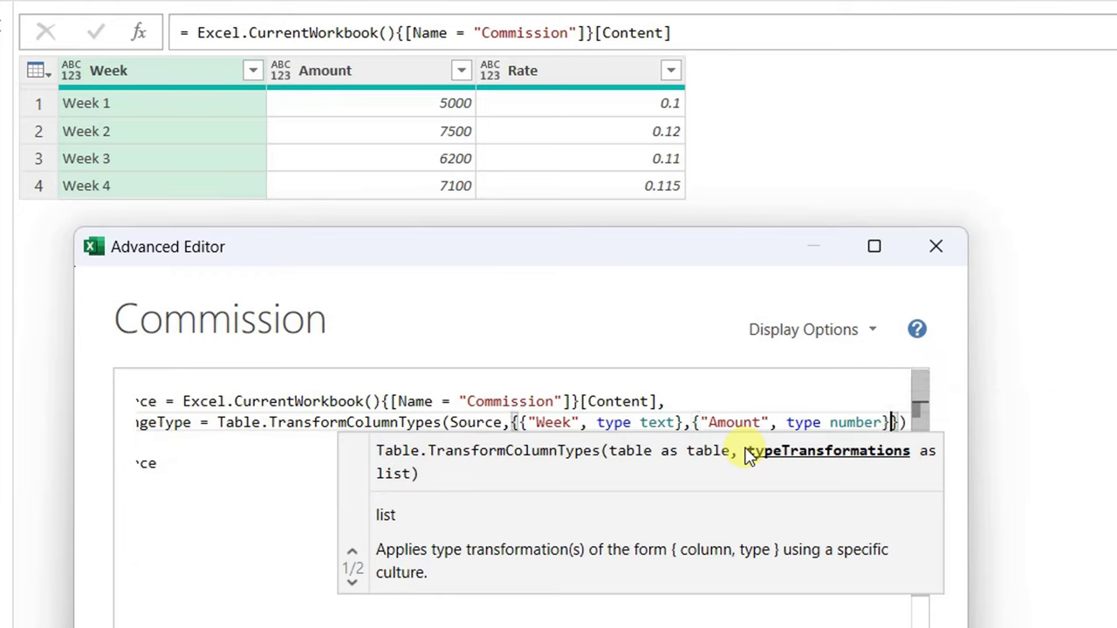
pyautogui.write(',')
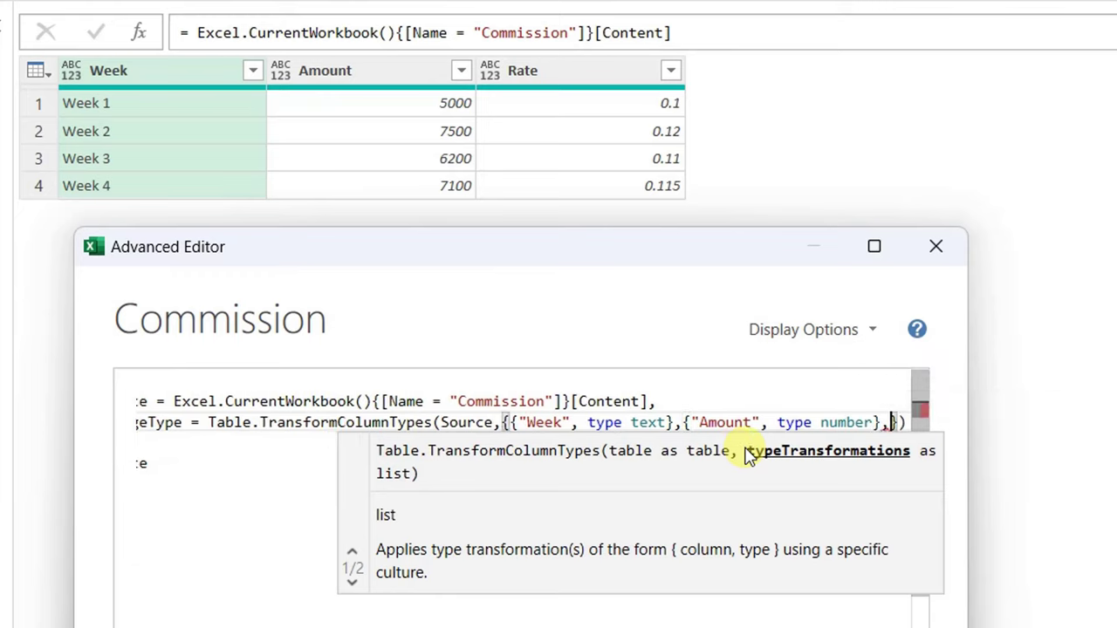
pyautogui.write('{"')
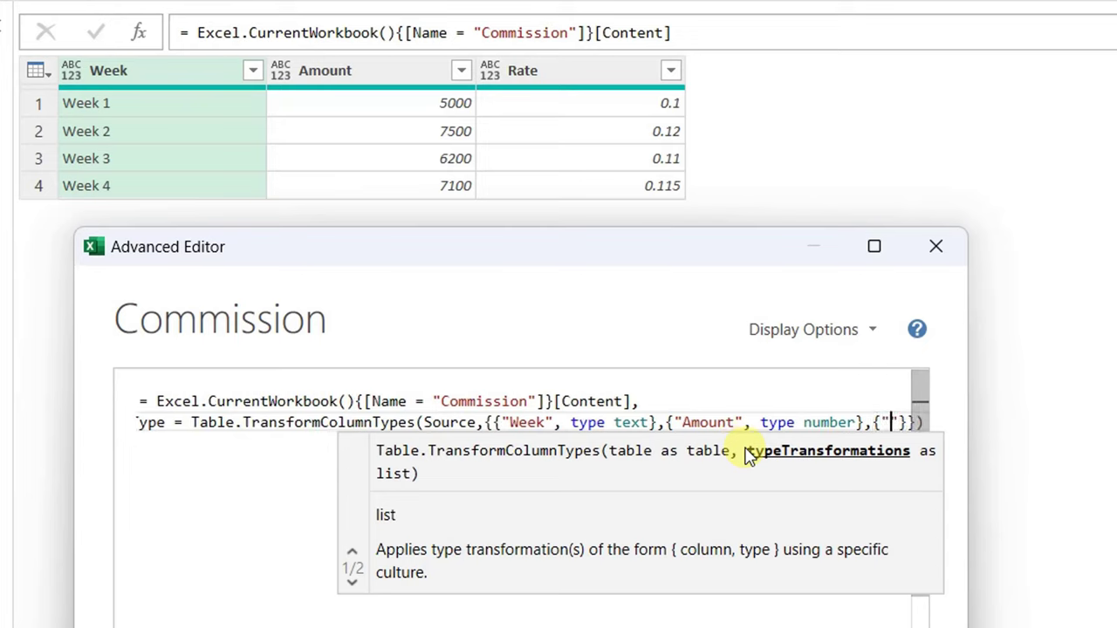
pyautogui.write('Rate')
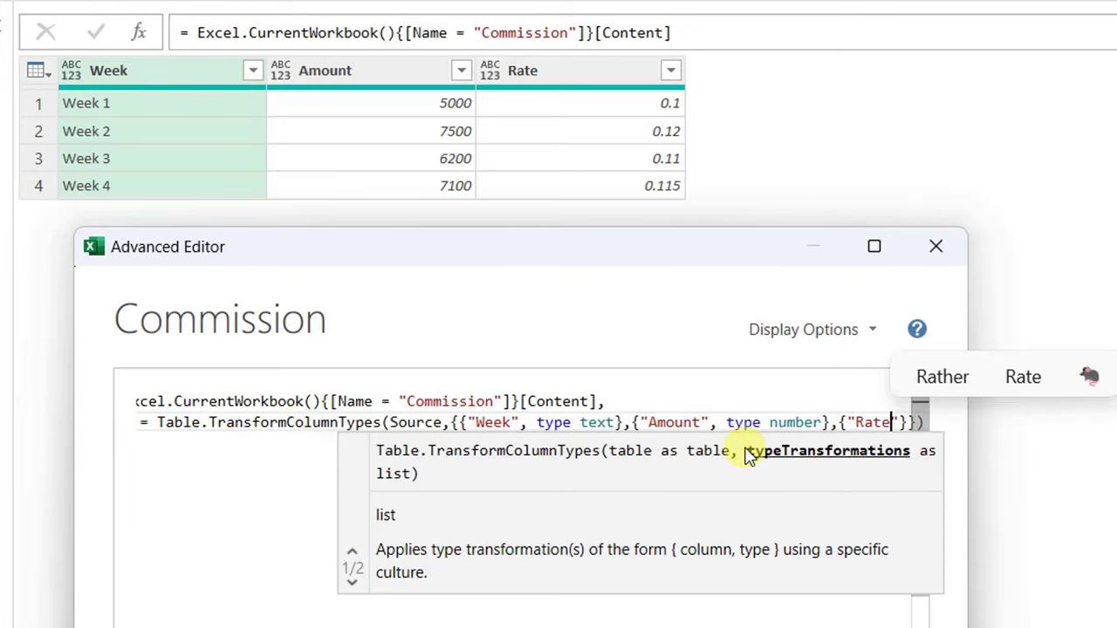
pyautogui.write('", ')
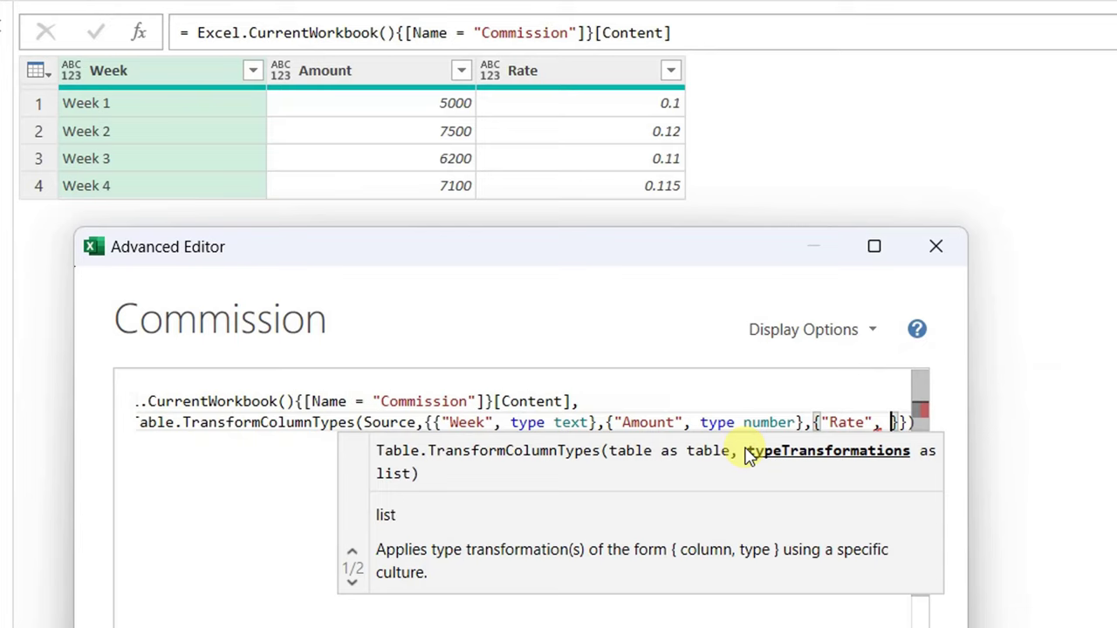
pyautogui.write('Pe')
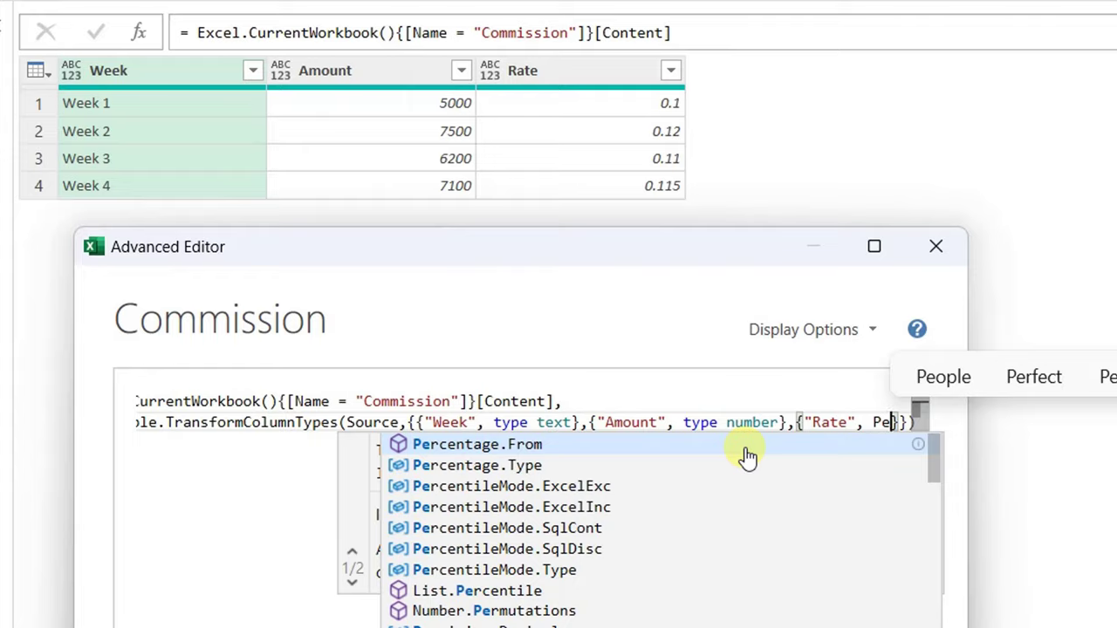
pyautogui.click(500, 464)
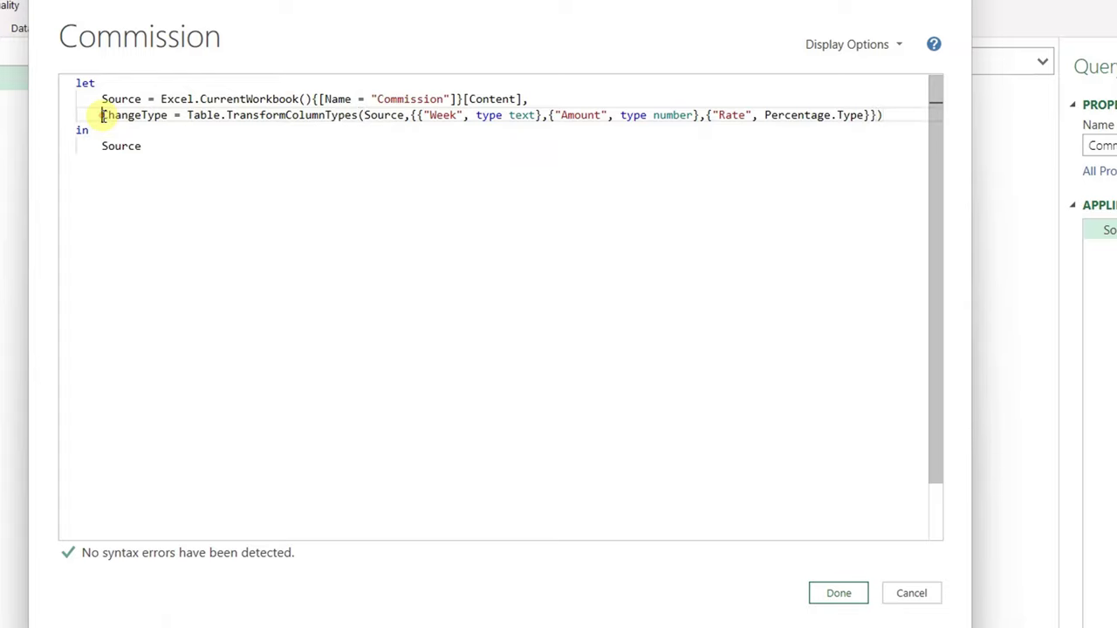
# Replace Source after 'in' with ChangeType so the query returns that step.
pyautogui.moveTo(103, 115); pyautogui.dragTo(166, 116)
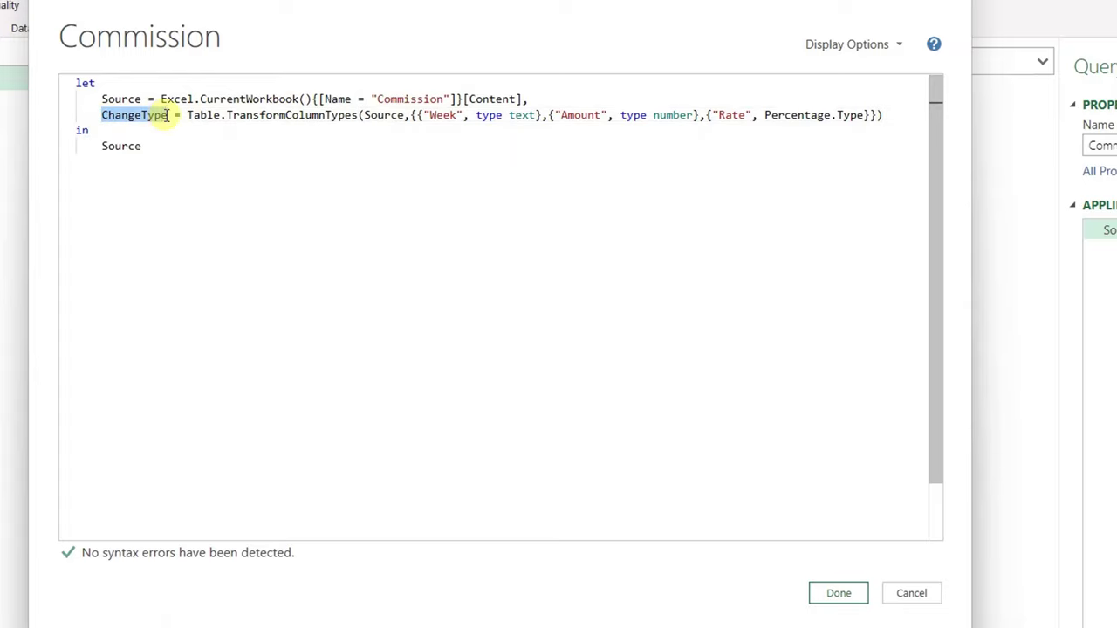
pyautogui.hotkey('ctrl', 'c')
pyautogui.doubleClick(125, 145)
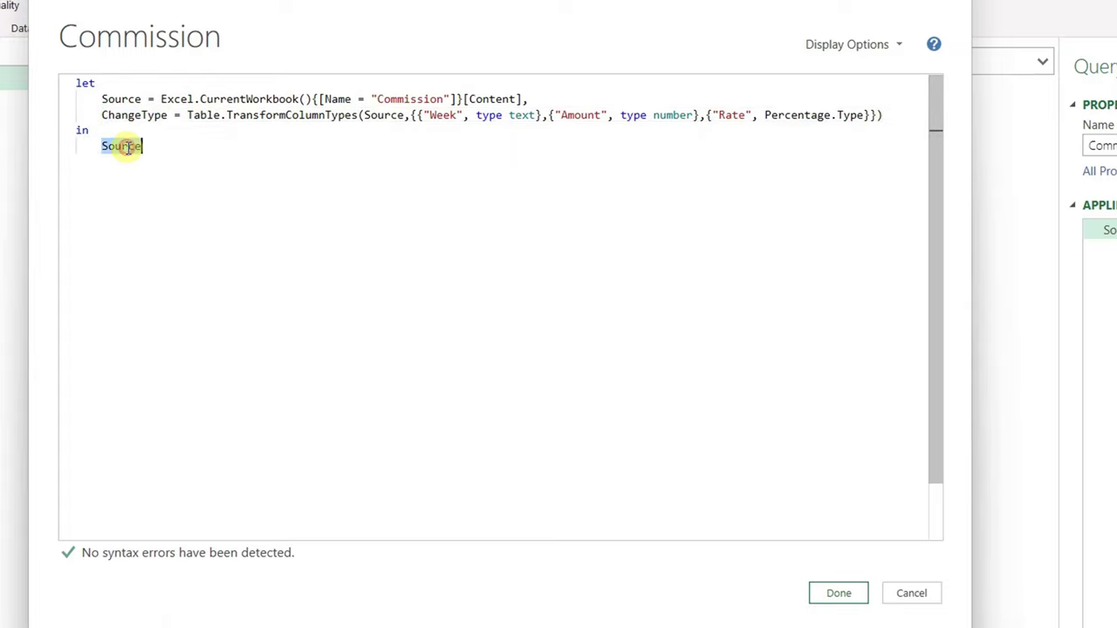
pyautogui.hotkey('ctrl', 'v')
# Add an AddCommmissionCol step: Table.AddColumn(ChangeType,"Commission",each [Amount] * [Rate]).
pyautogui.click(824, 592)
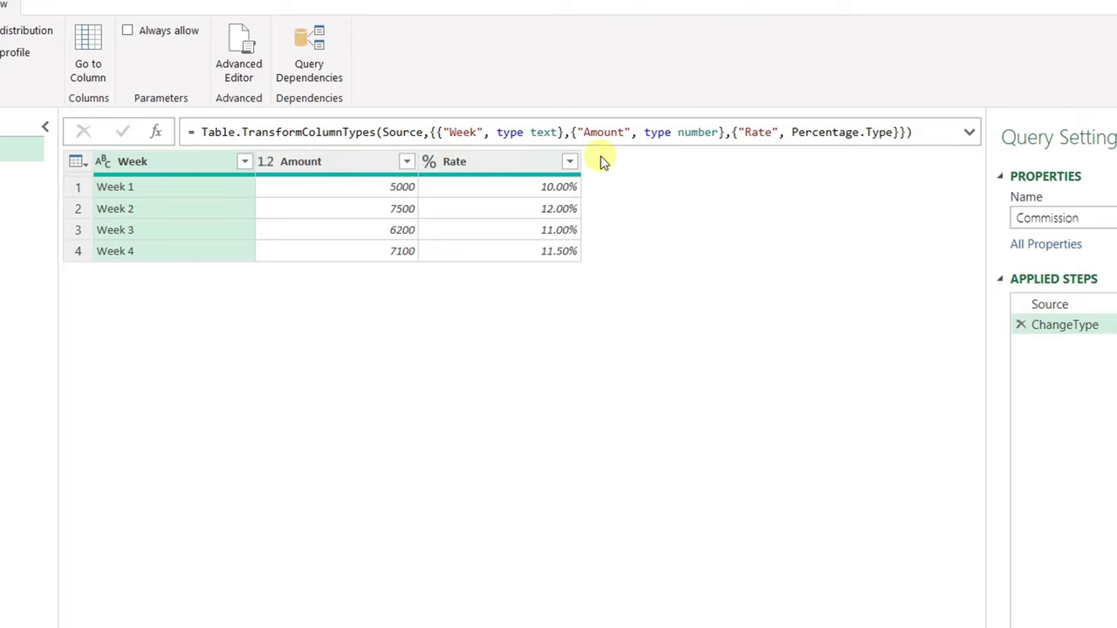
pyautogui.click(228, 67)
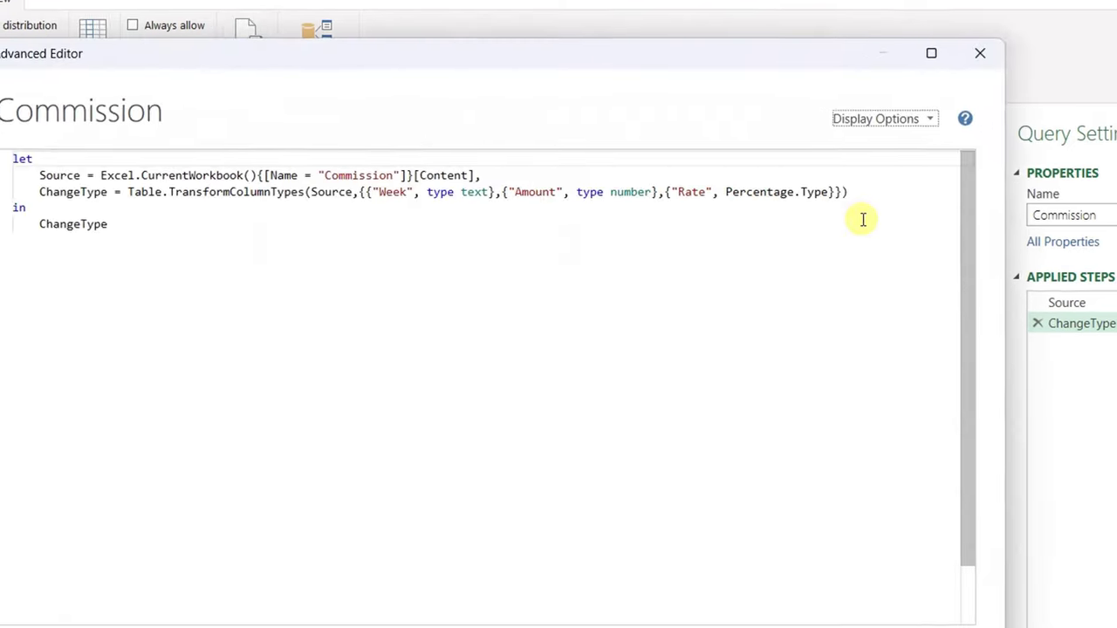
pyautogui.click(1039, 152)
pyautogui.write(',')
pyautogui.press('Return')
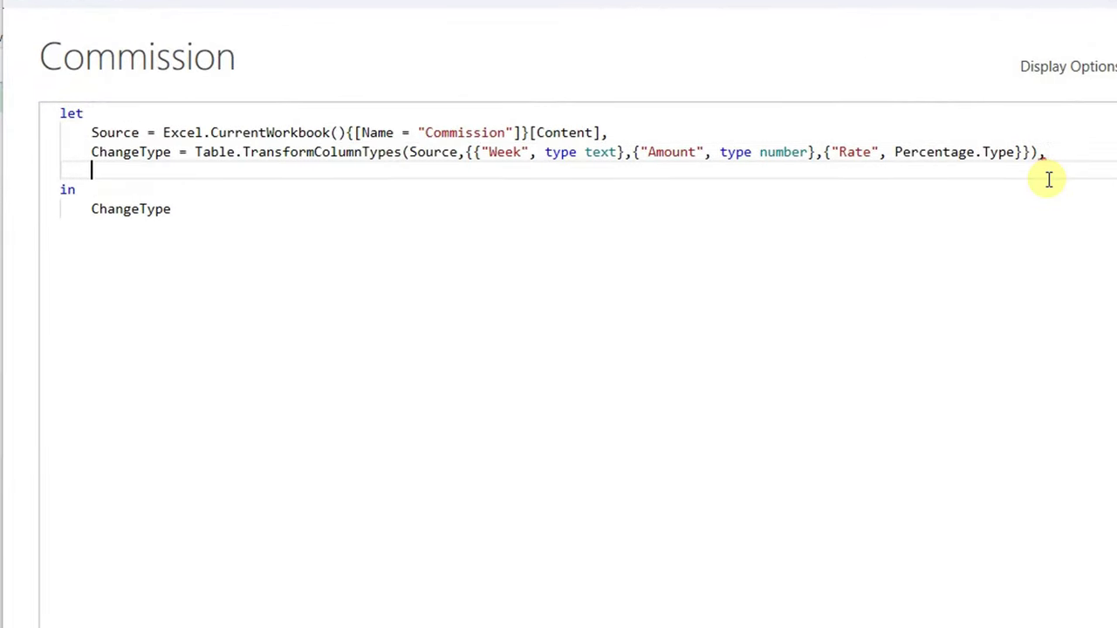
pyautogui.write('Ad')
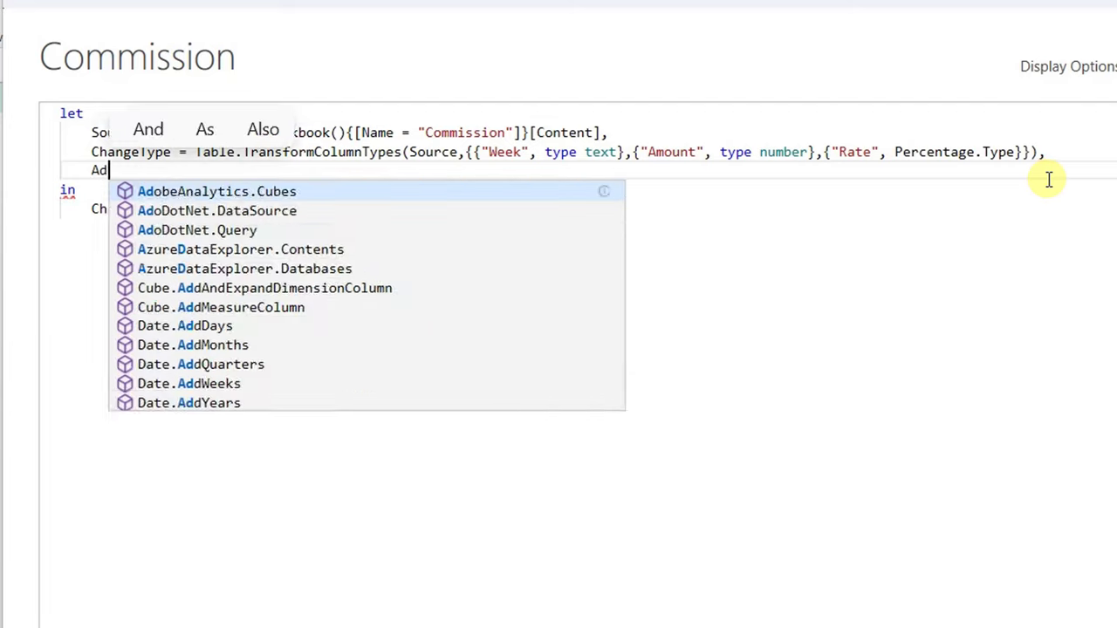
pyautogui.write('dCommmissionCol = ')
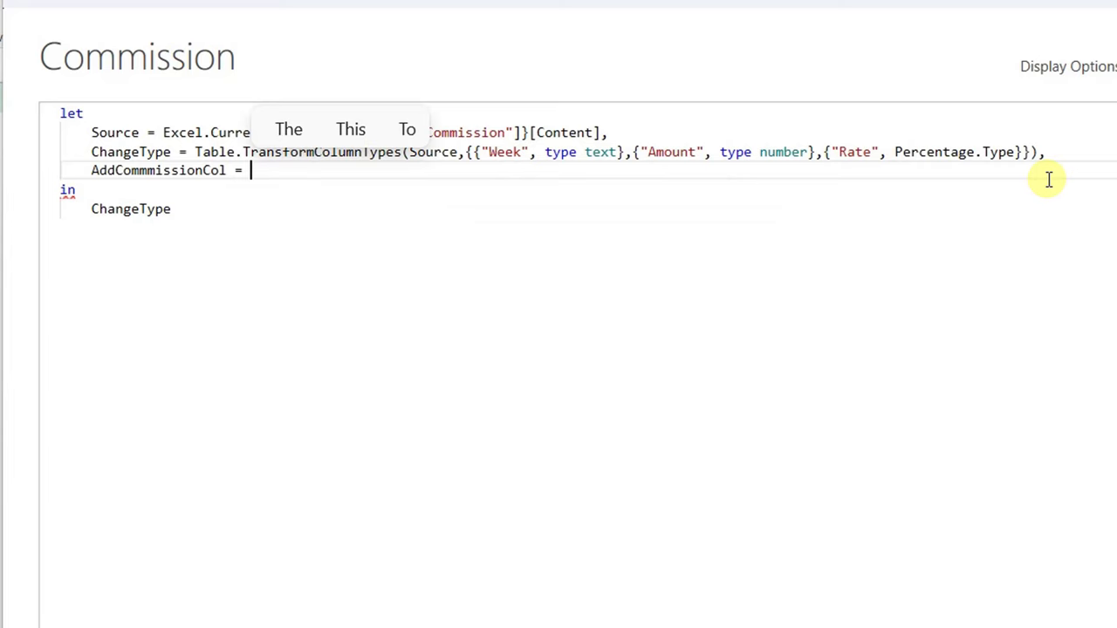
pyautogui.write('Table.AddColumn(')
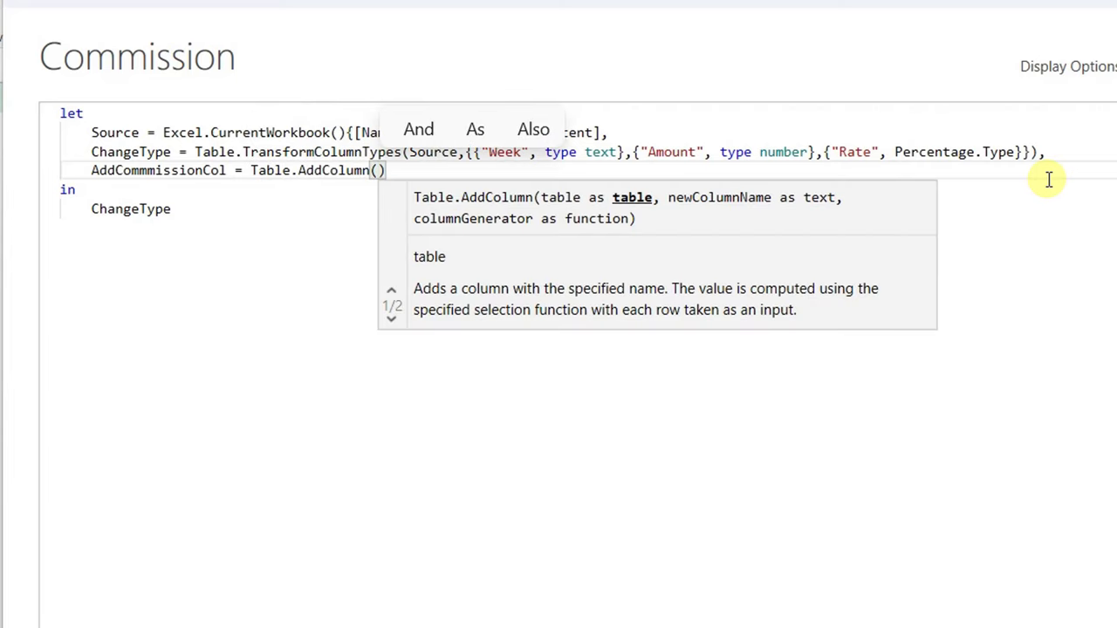
pyautogui.write('Cha')
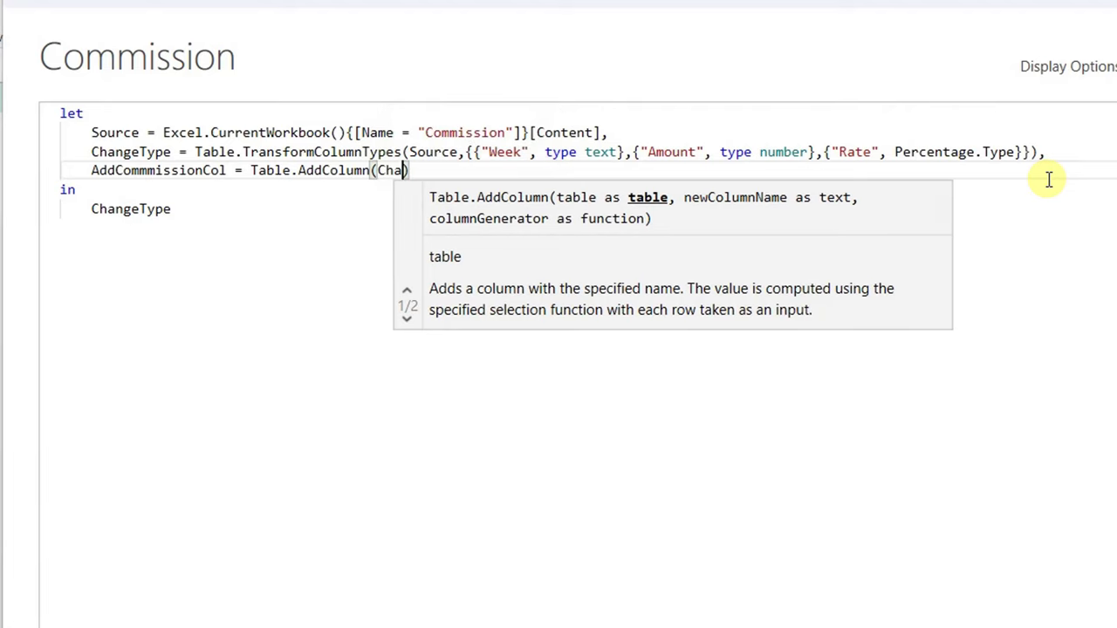
pyautogui.write('ngeType,')
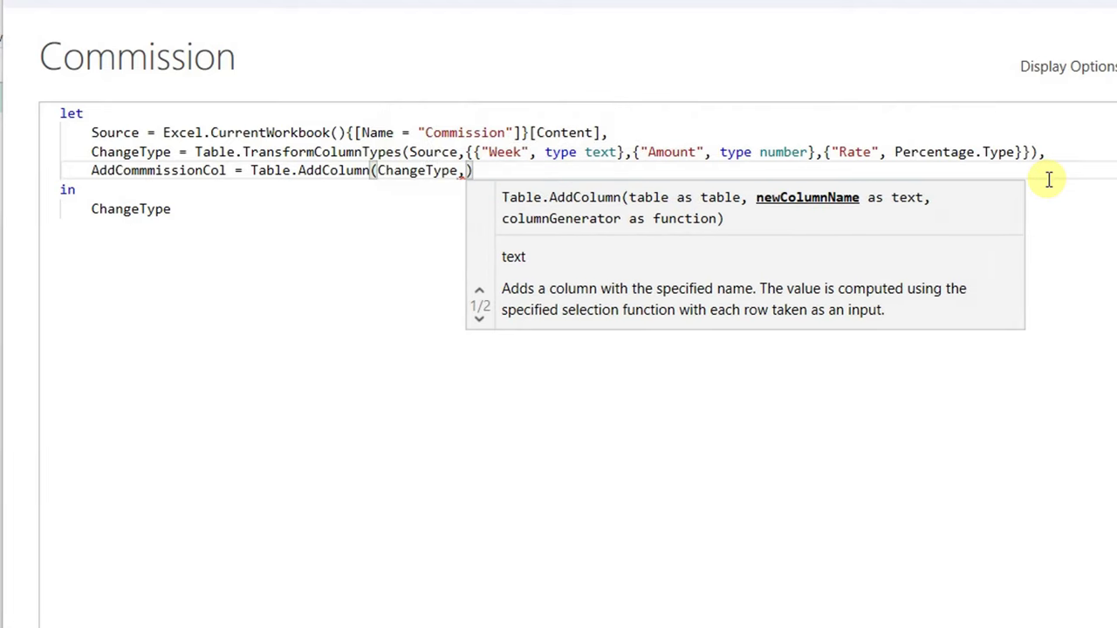
pyautogui.write('"')
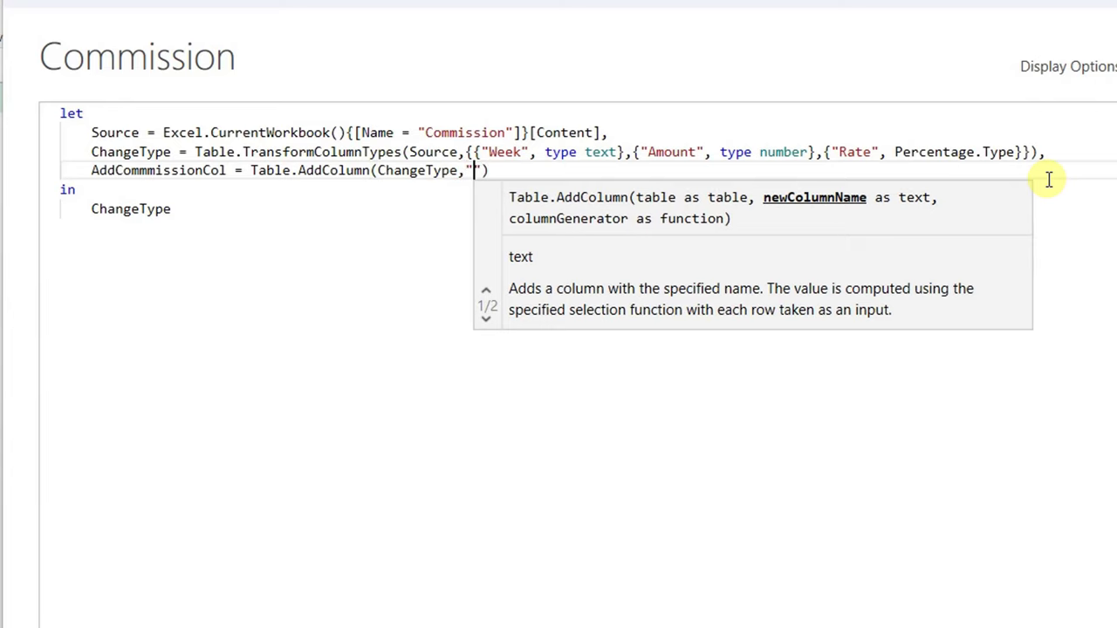
pyautogui.write('Commission')
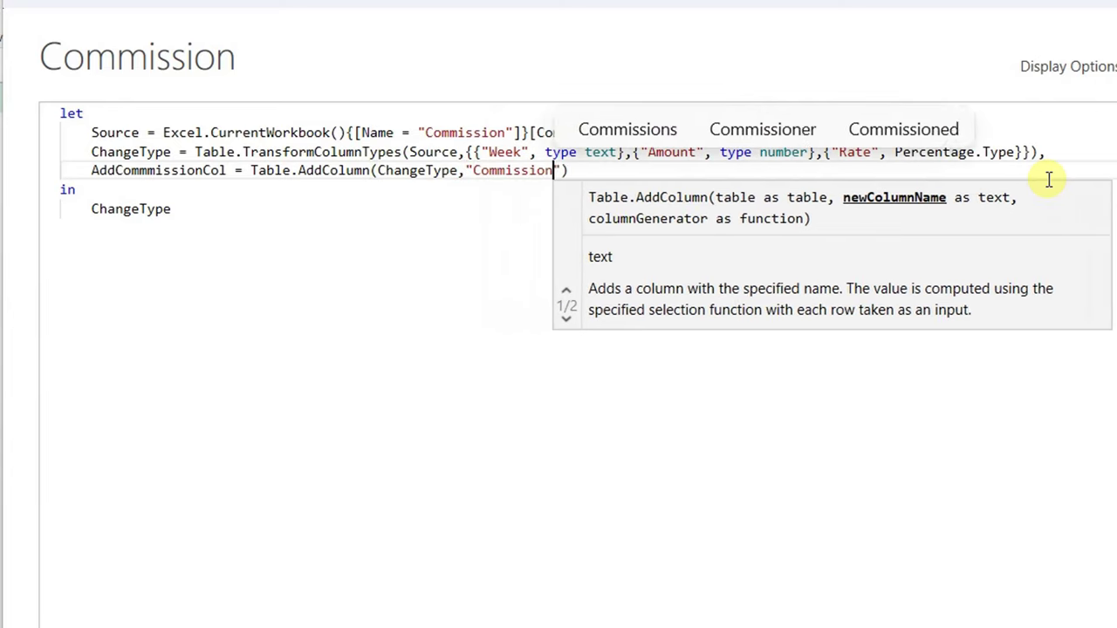
pyautogui.write('",')
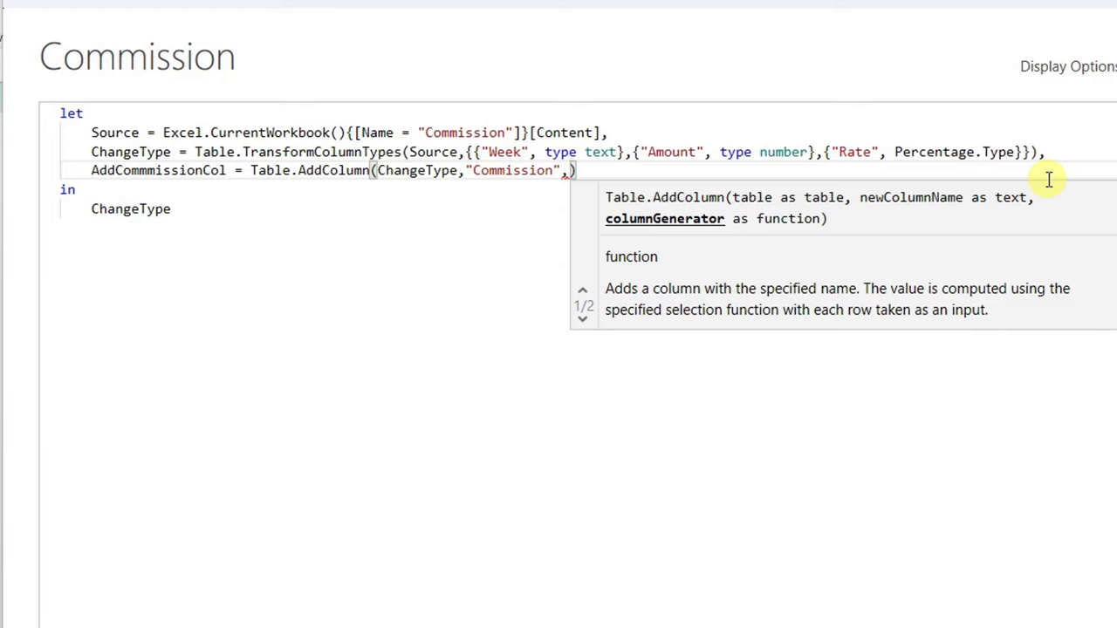
pyautogui.write('each')
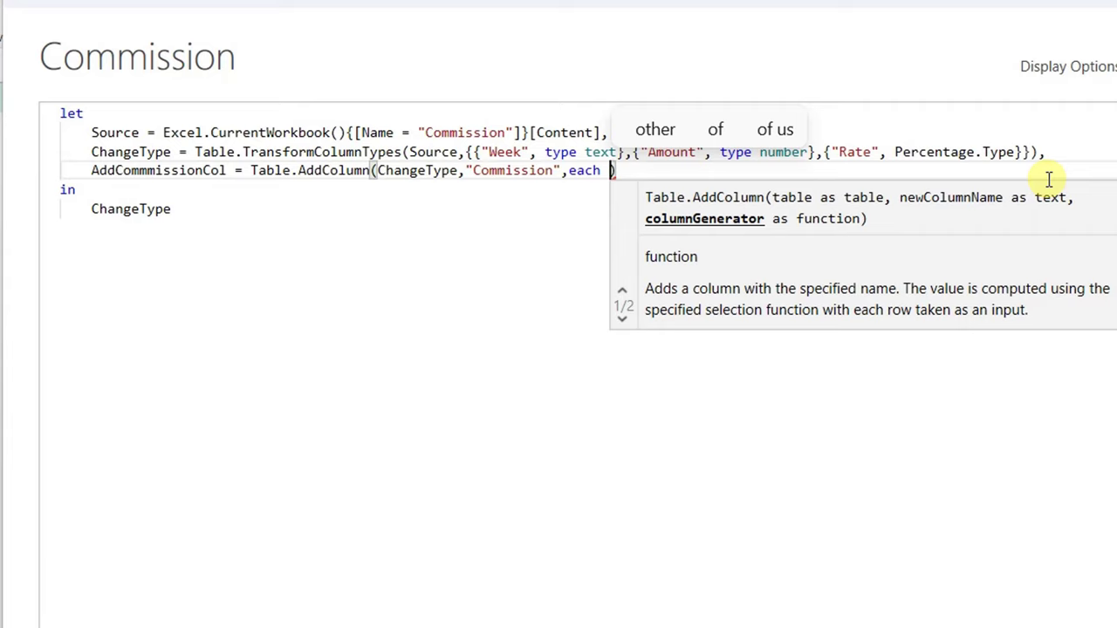
pyautogui.write('[')
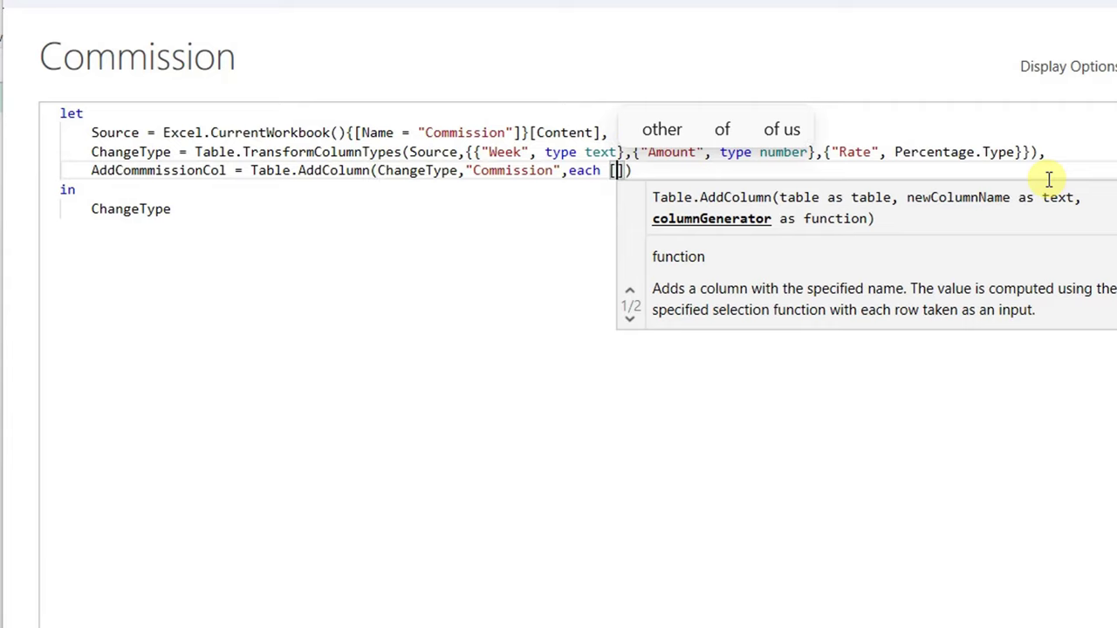
pyautogui.write('Amount]')
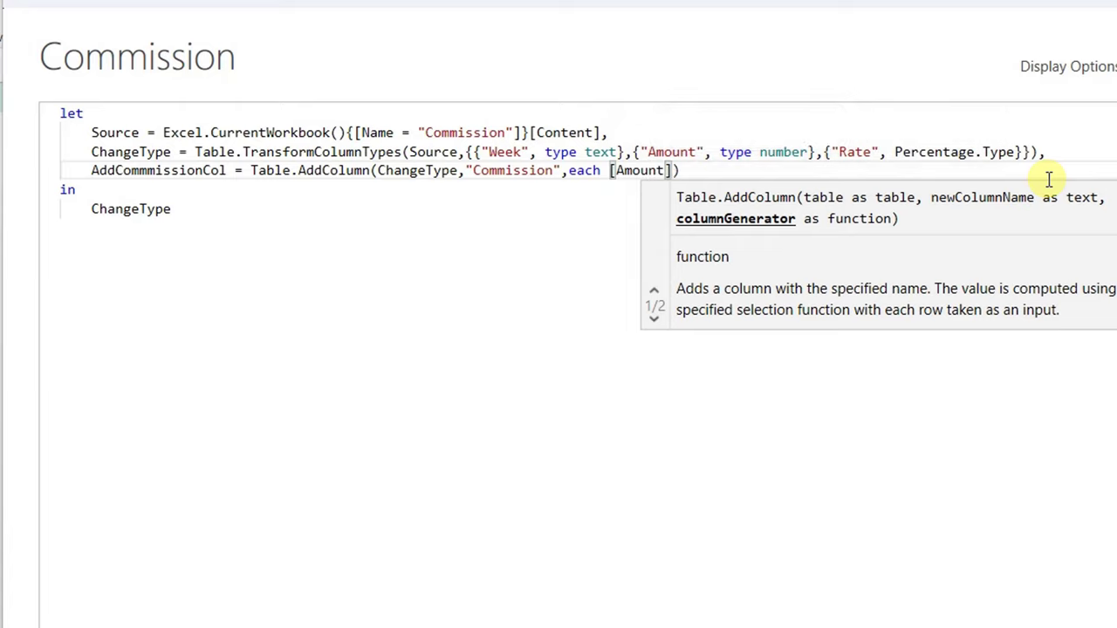
pyautogui.write(' * ')
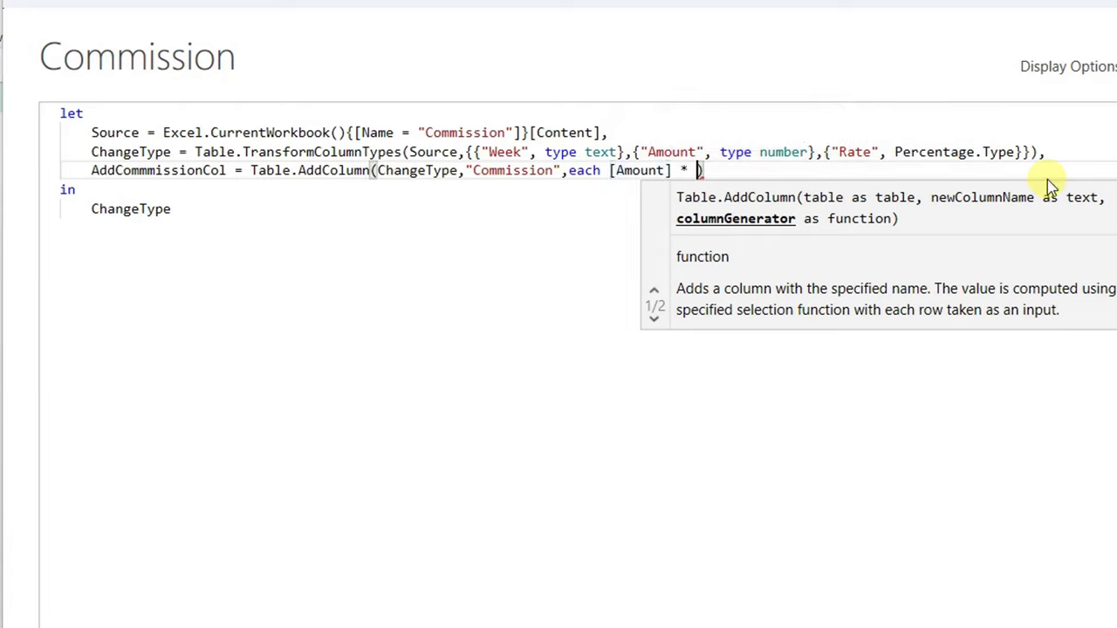
pyautogui.write('[Rat')
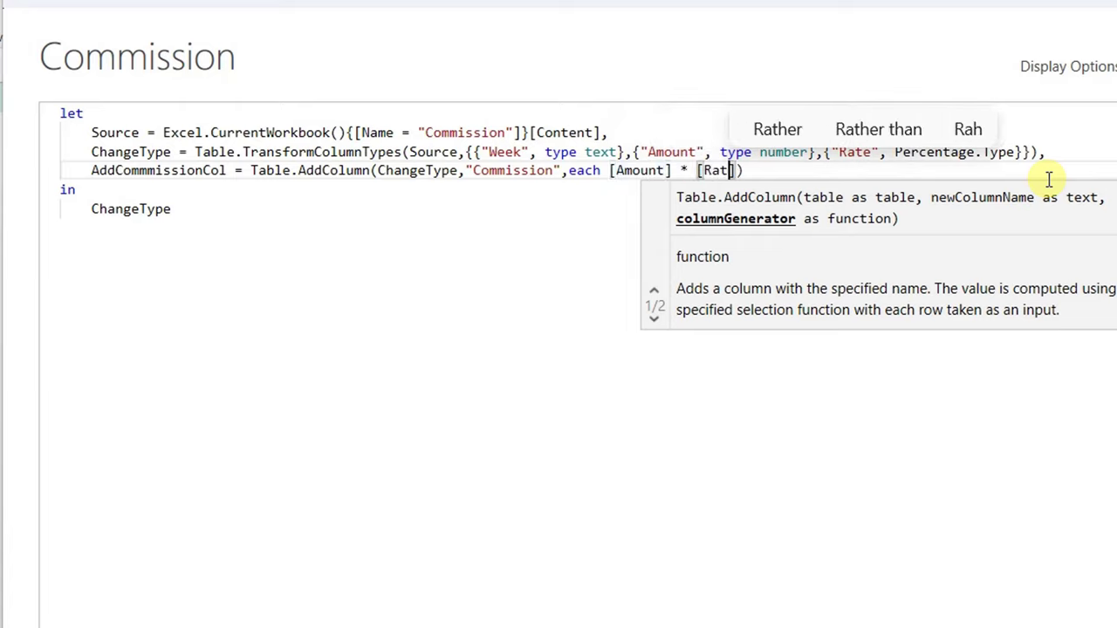
pyautogui.write('e')
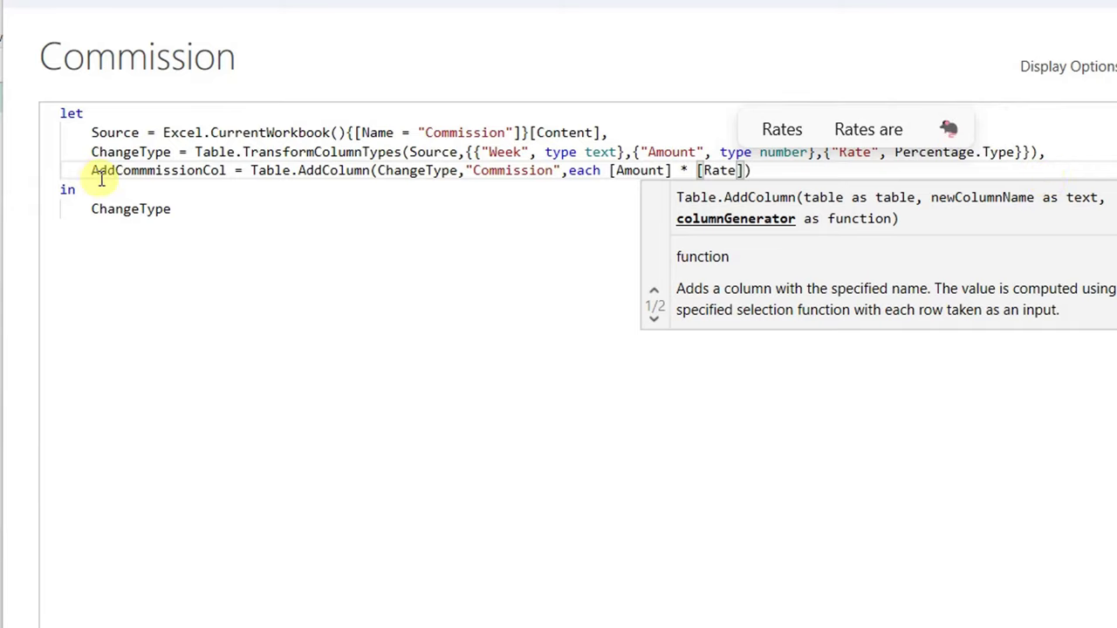
# Put AddCommmissionCol after 'in' in place of ChangeType and apply the query.
pyautogui.click(94, 172)
pyautogui.moveTo(93, 172); pyautogui.dragTo(227, 171)
pyautogui.hotkey('ctrl', 'c')
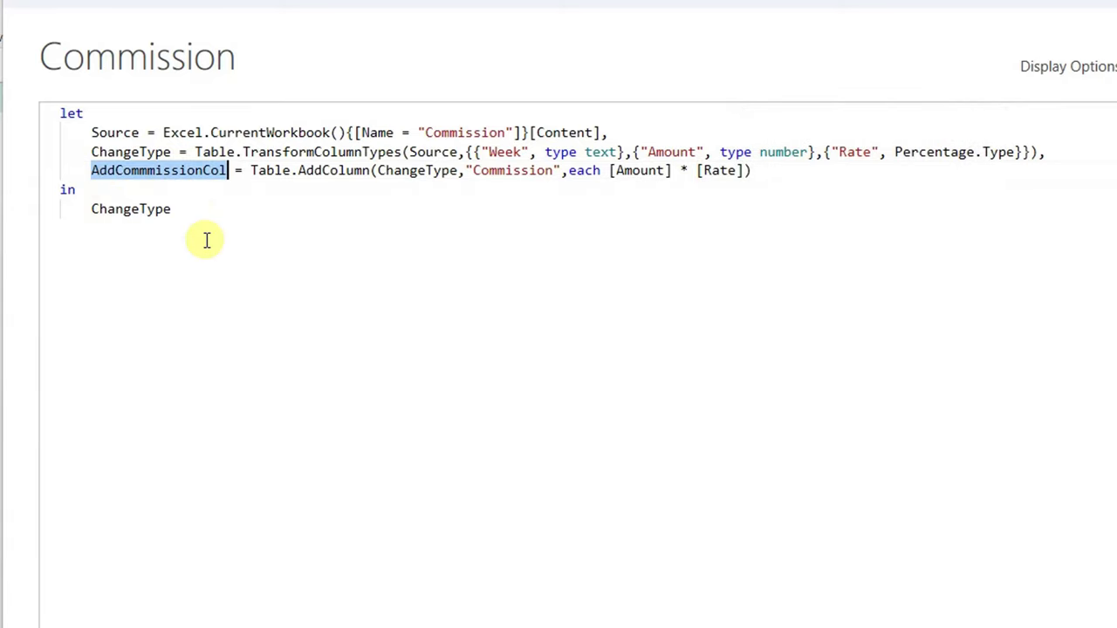
pyautogui.doubleClick(120, 212)
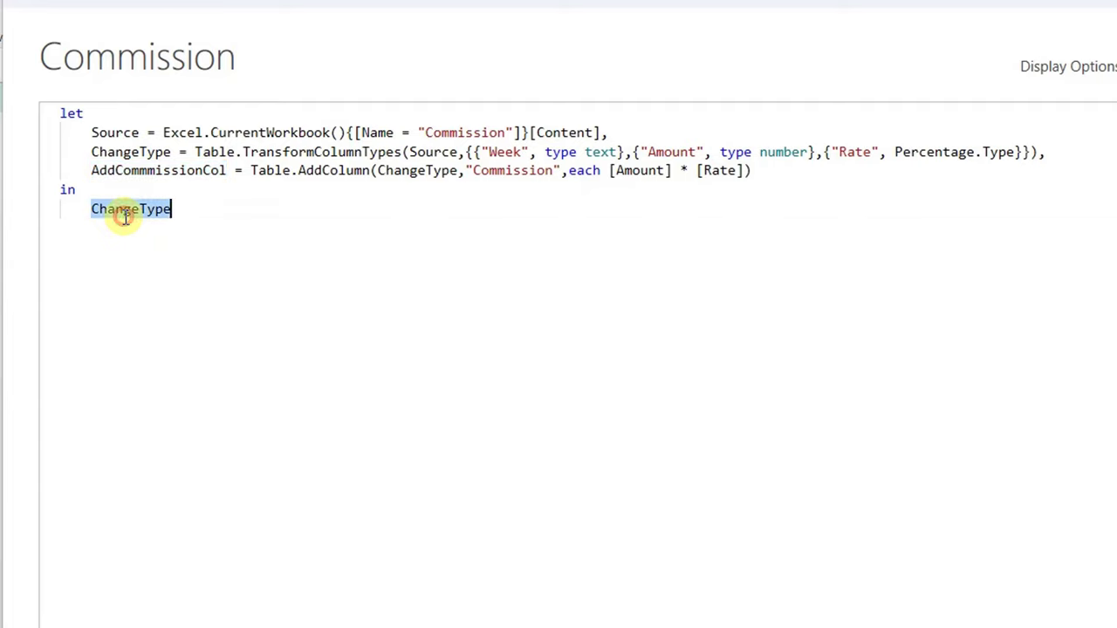
pyautogui.hotkey('ctrl', 'v')
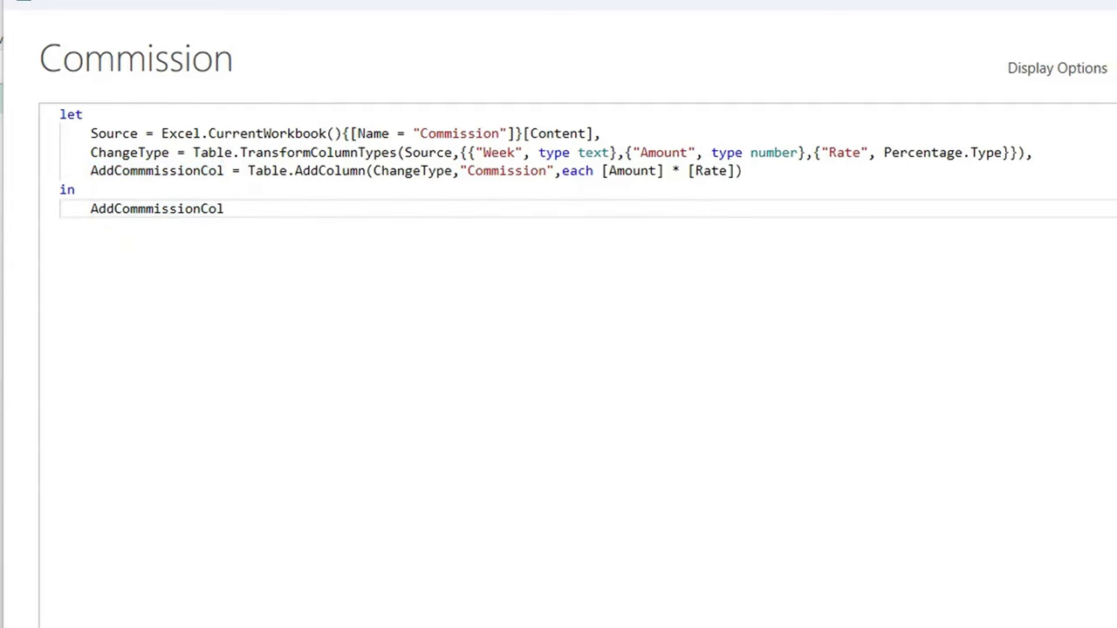
pyautogui.click(808, 602)
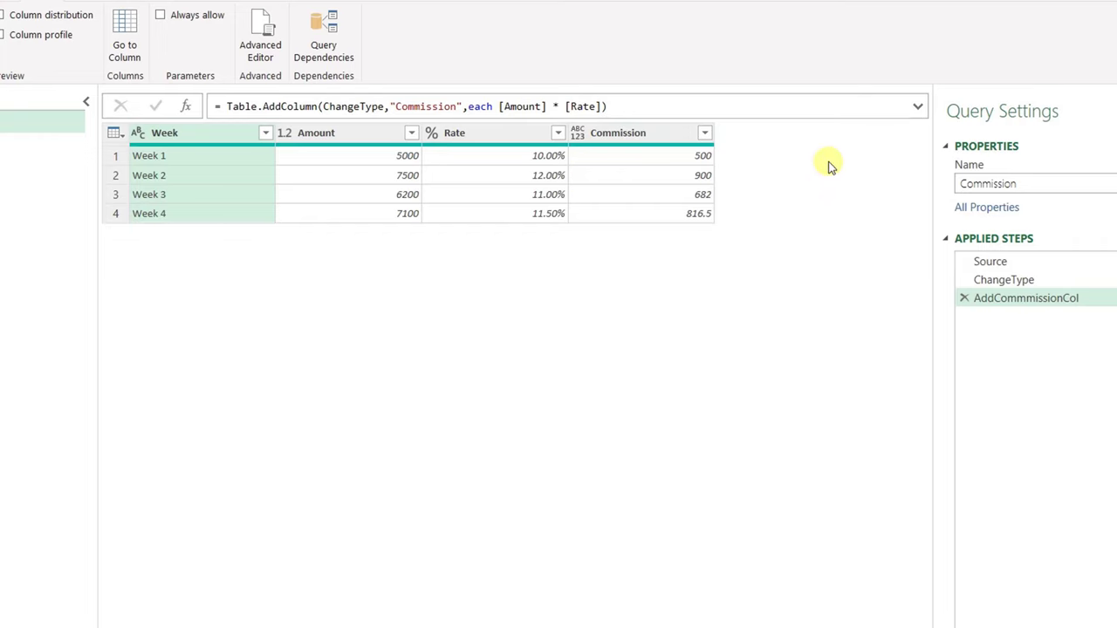
# Append ', type number' to the Table.AddColumn call so Commission values are decimals.
pyautogui.click(264, 50)
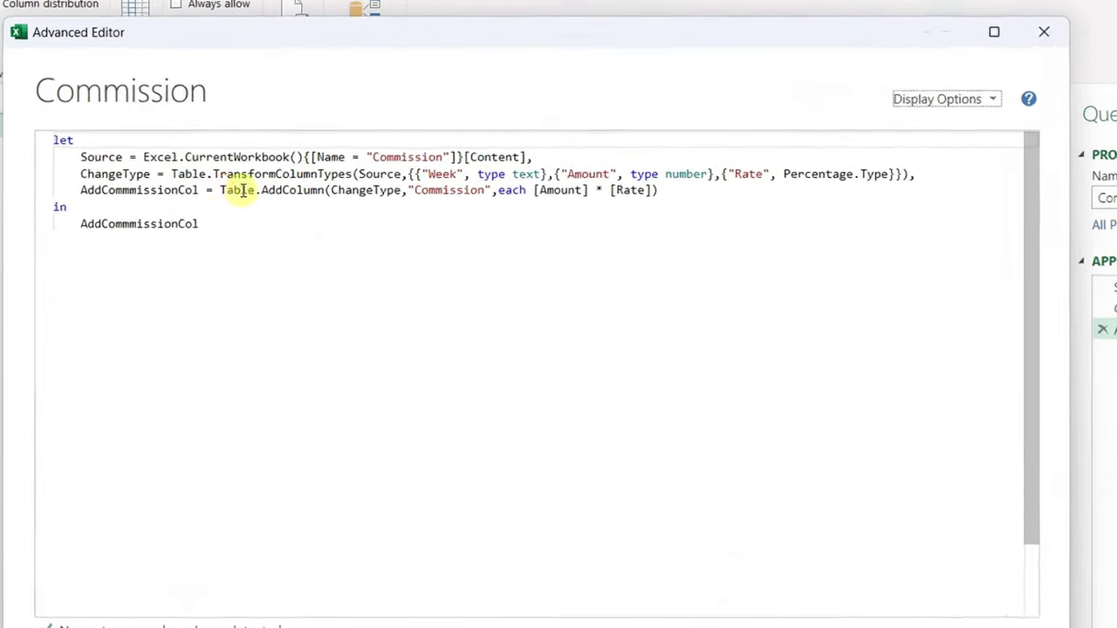
pyautogui.click(757, 206)
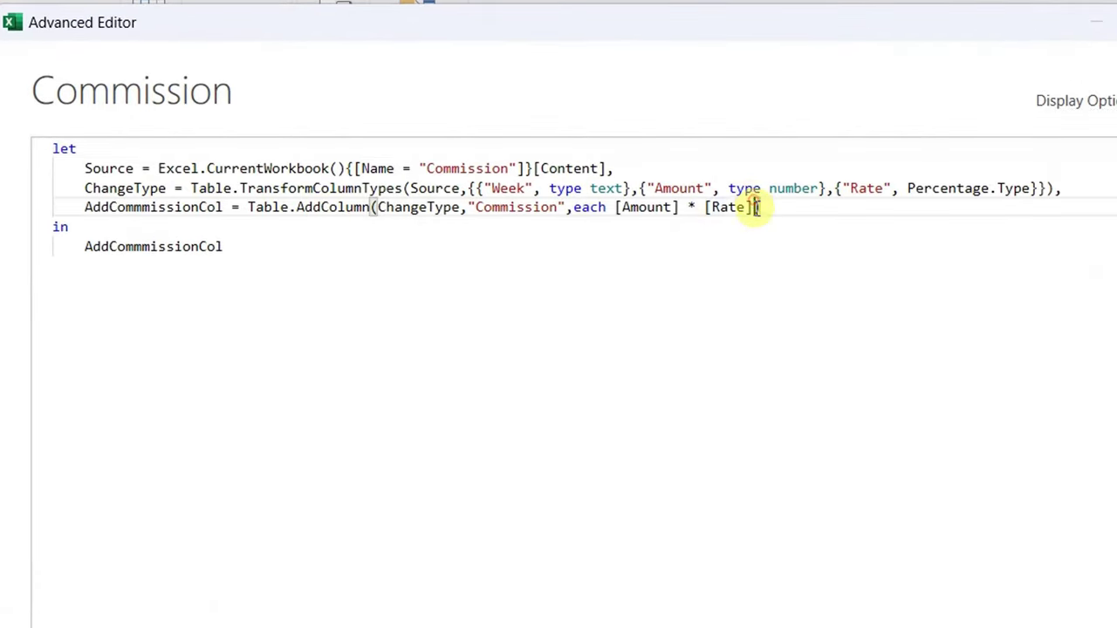
pyautogui.write(',')
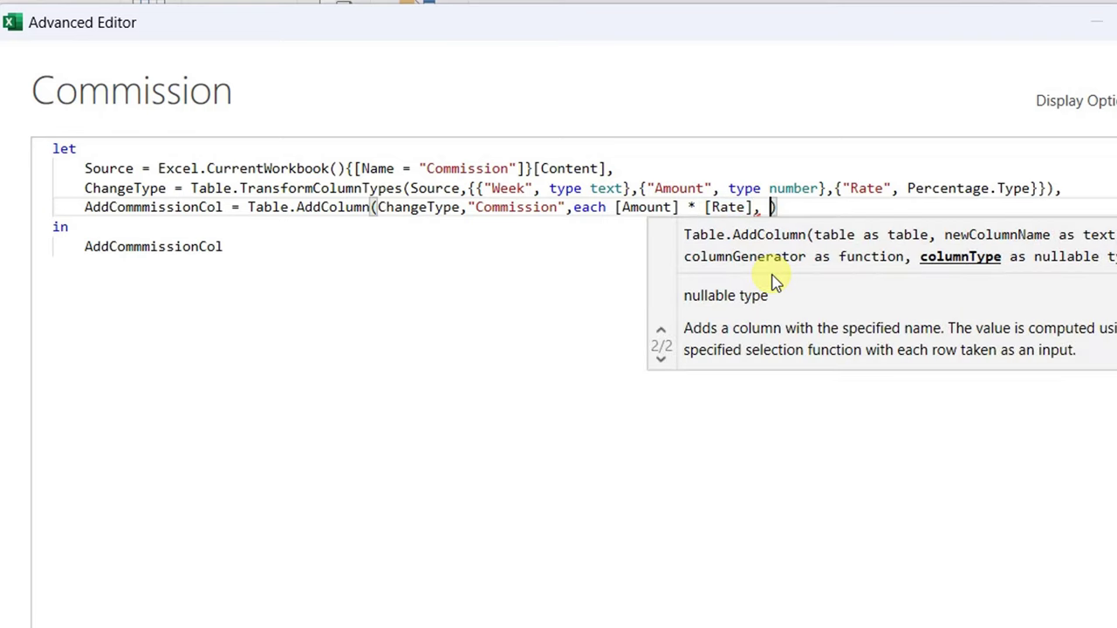
pyautogui.write(' type ')
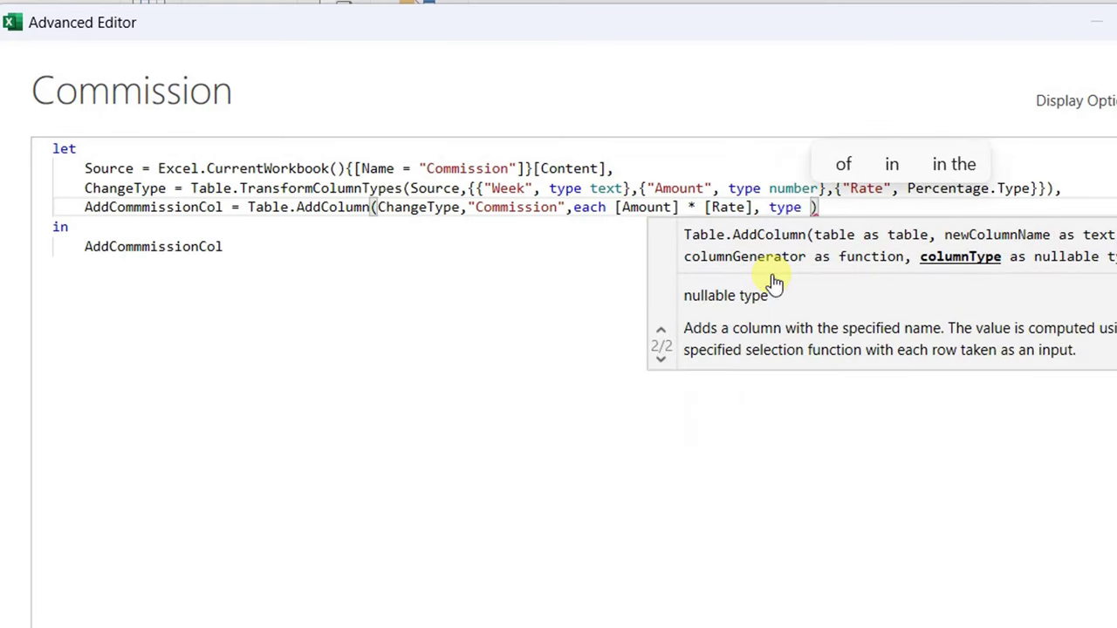
pyautogui.write('number')
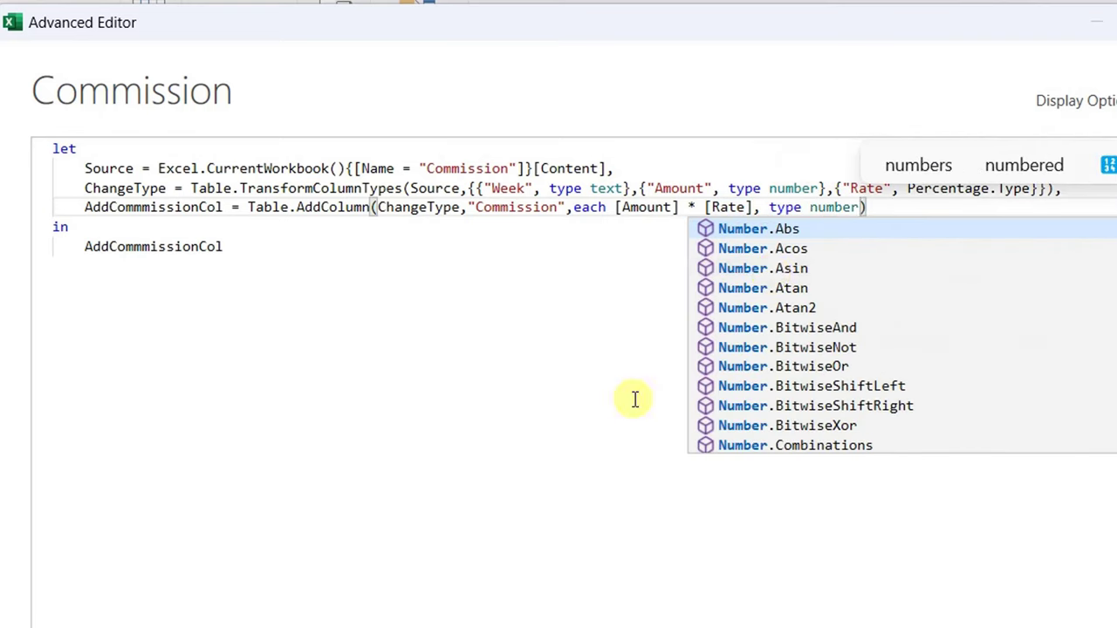
pyautogui.click(424, 428)
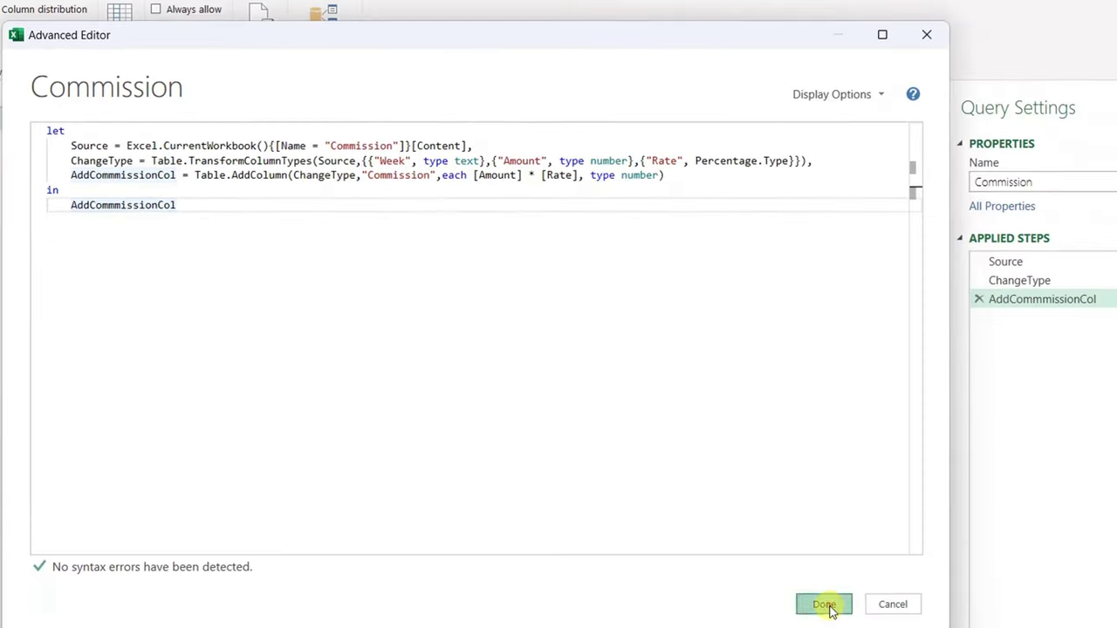
pyautogui.click(826, 606)
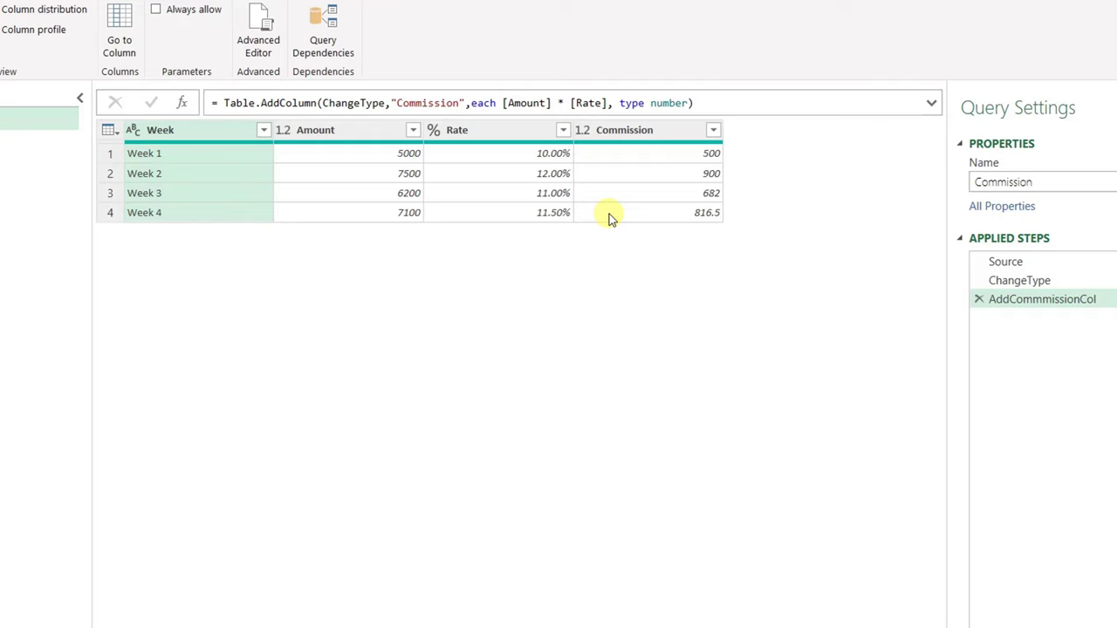
# Add a TotCommission = List.Sum(AddCommmissionCol[Commission]) step after the AddCommmissionCol line.
pyautogui.click(254, 36)
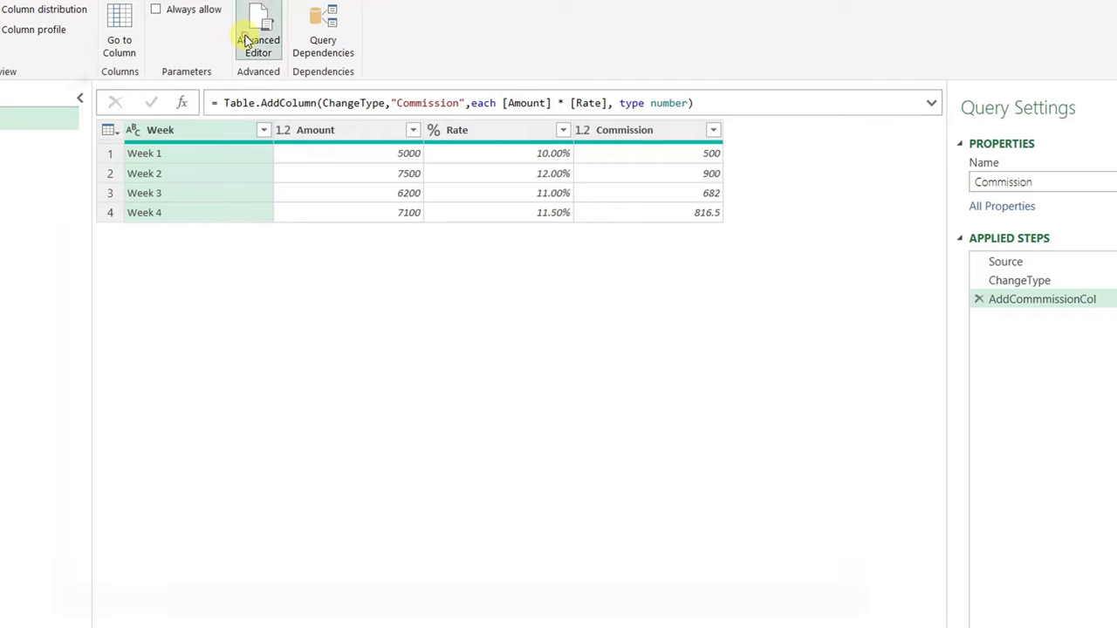
pyautogui.click(668, 180)
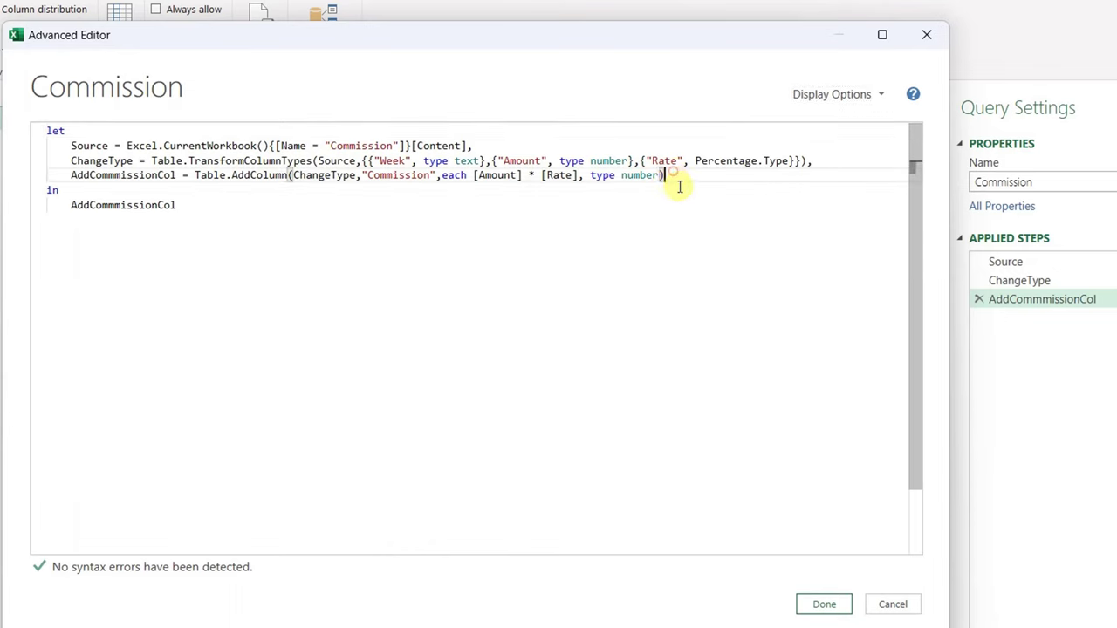
pyautogui.write(',')
pyautogui.press('Return')
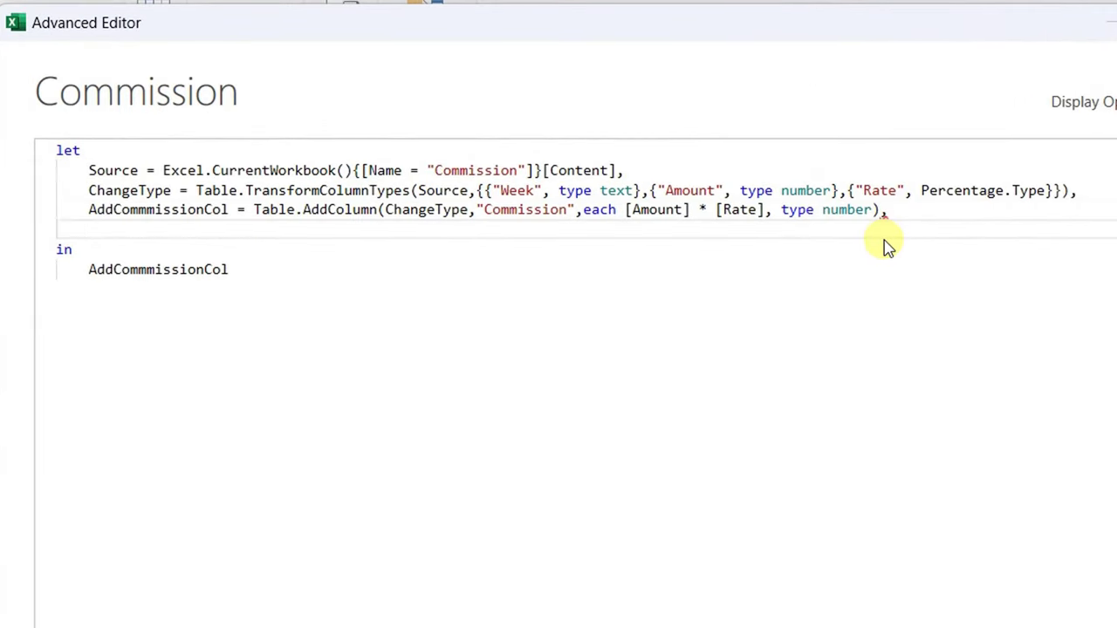
pyautogui.write('TotCommi')
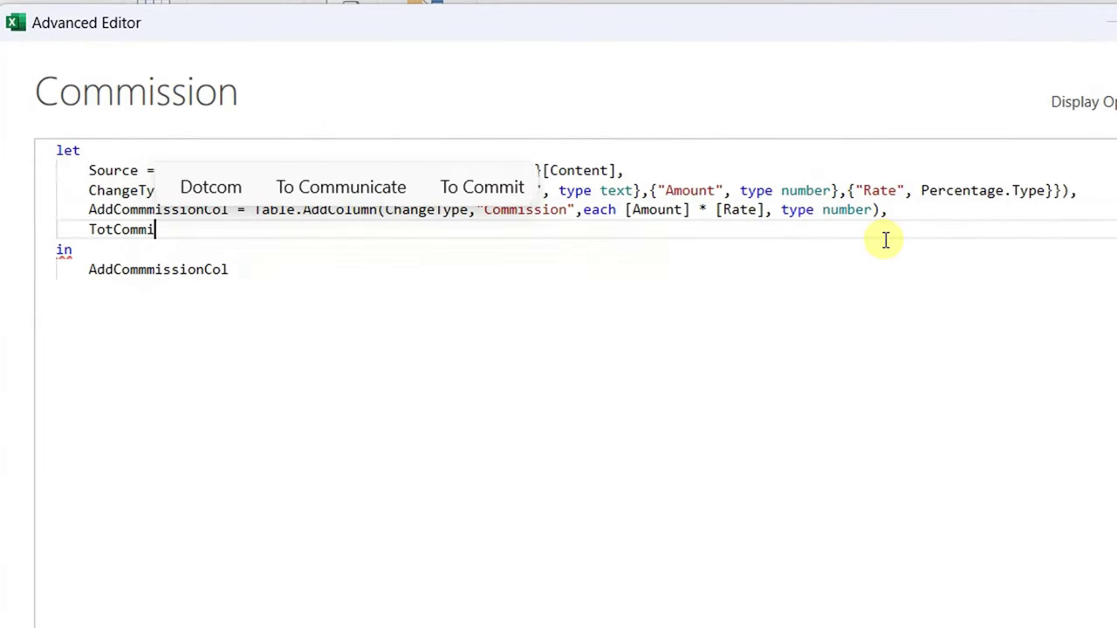
pyautogui.write('ssion = ')
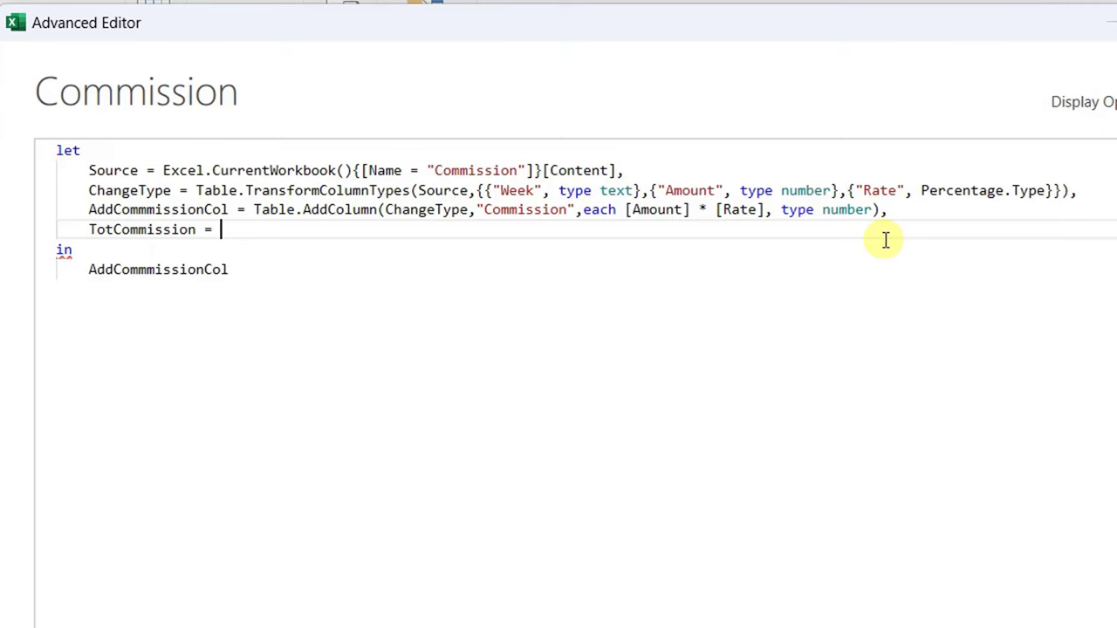
pyautogui.write('List')
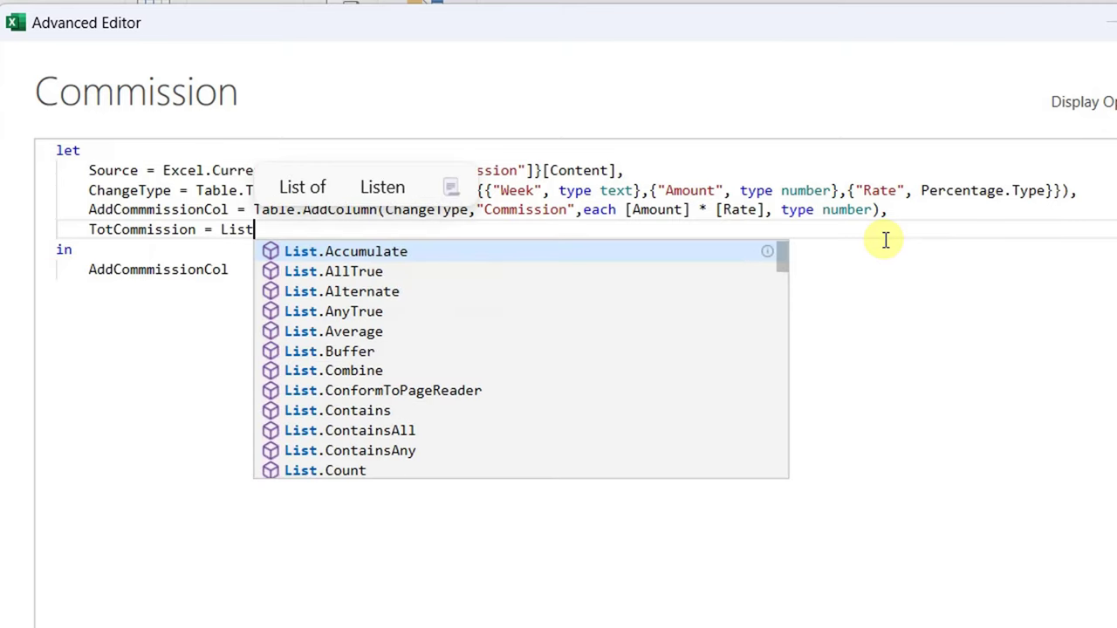
pyautogui.write('.')
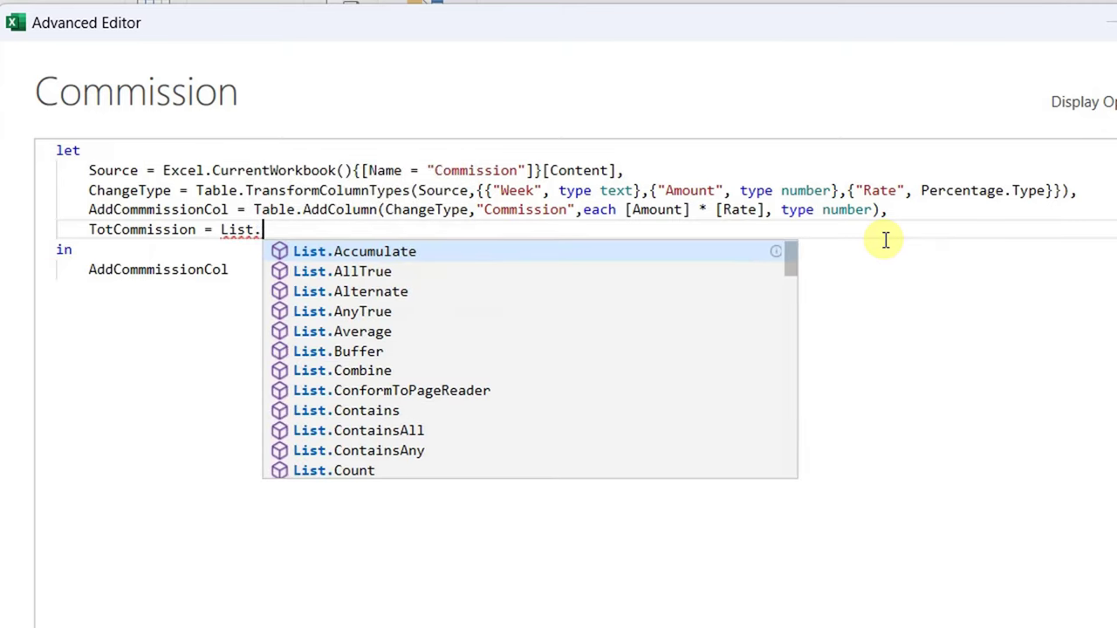
pyautogui.write('Sum(')
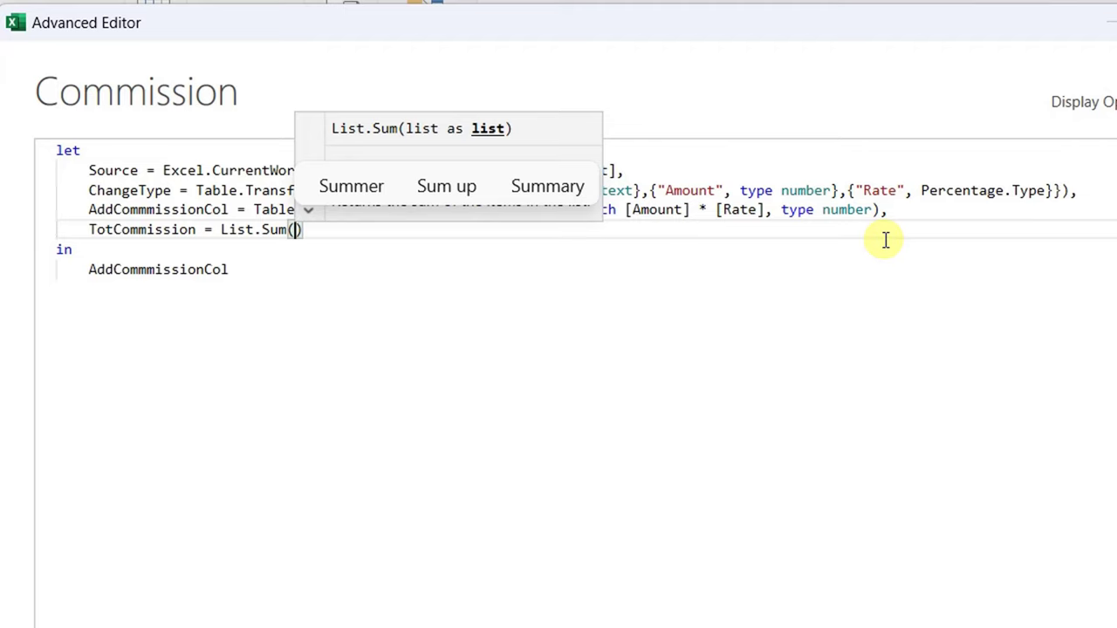
pyautogui.write('Add')
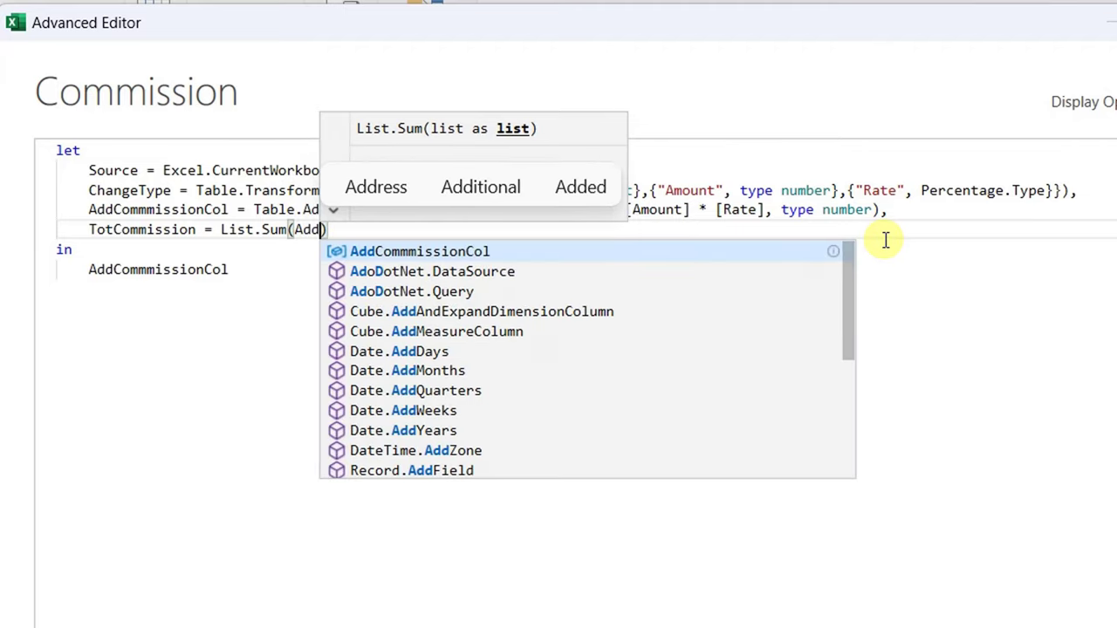
pyautogui.press('Tab')
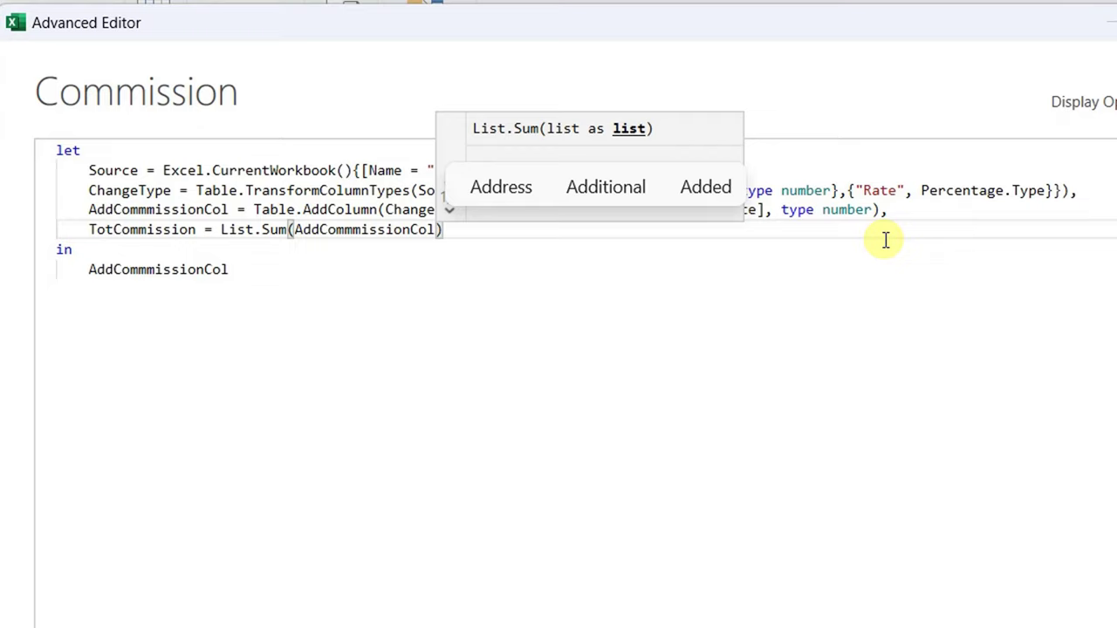
pyautogui.write('[')
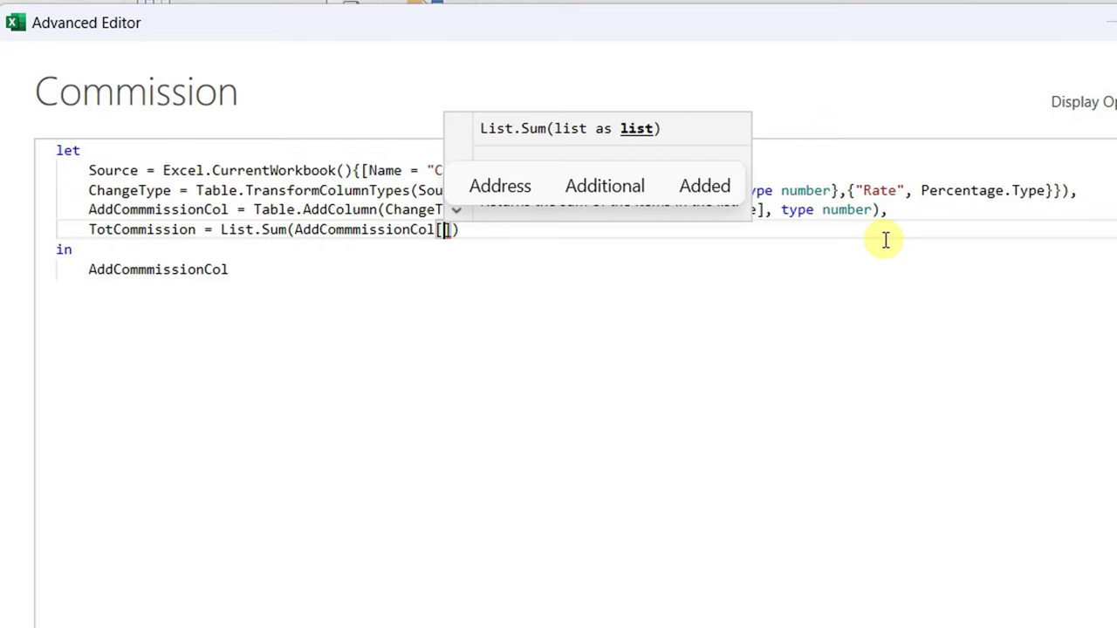
pyautogui.write('Comm')
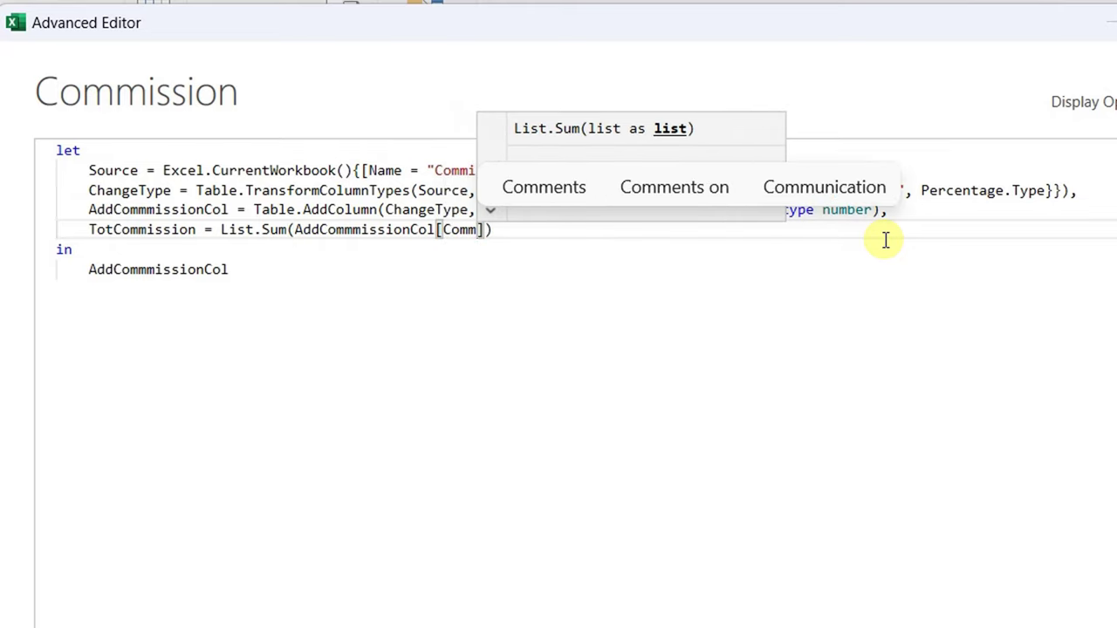
pyautogui.write('ission')
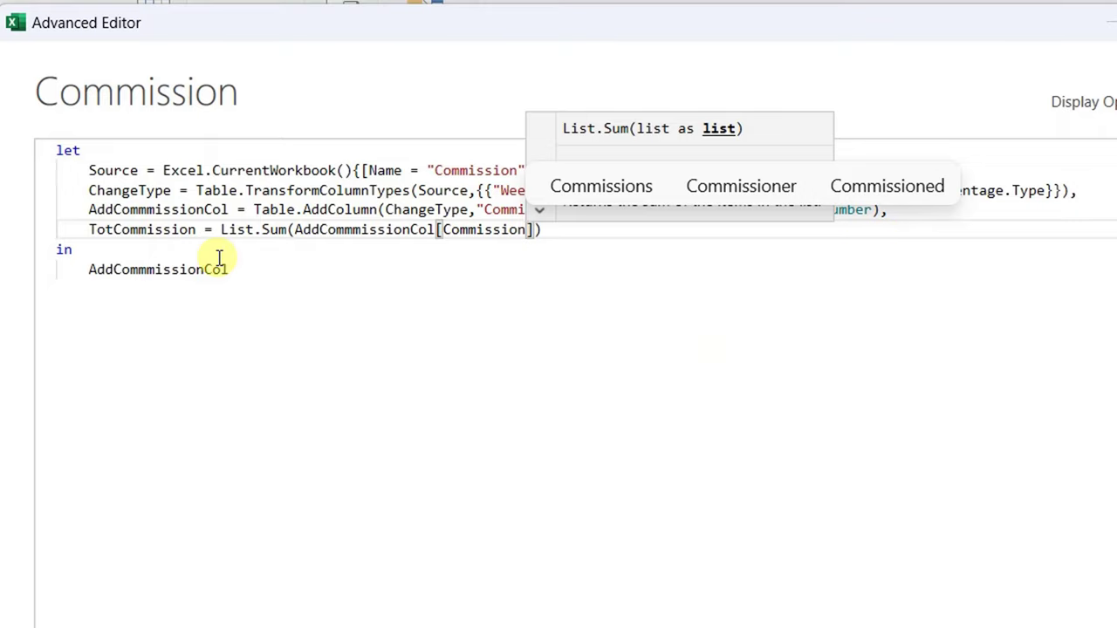
# Replace the step returned after 'in' with TotCommission.
pyautogui.moveTo(196, 230); pyautogui.dragTo(72, 229)
pyautogui.hotkey('ctrl', 'c')
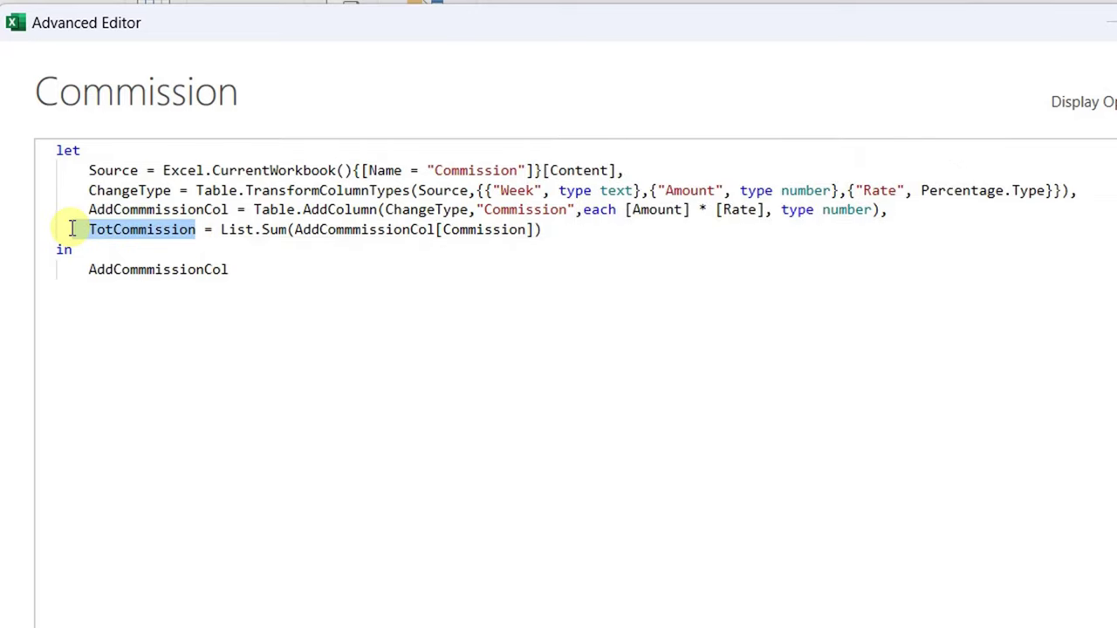
pyautogui.doubleClick(140, 274)
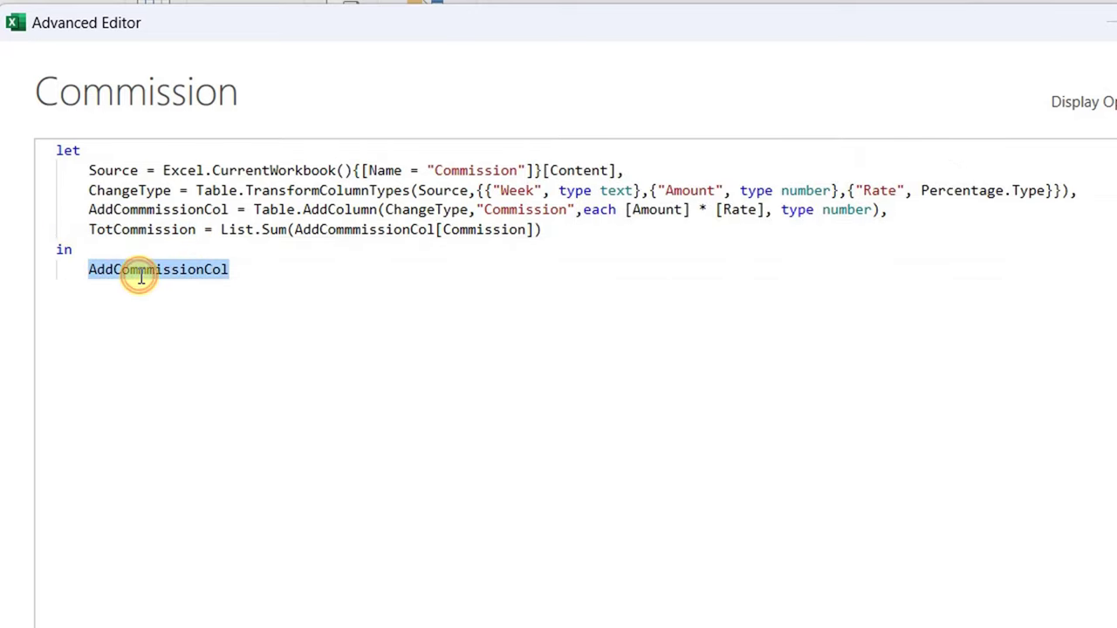
pyautogui.hotkey('ctrl', 'v')
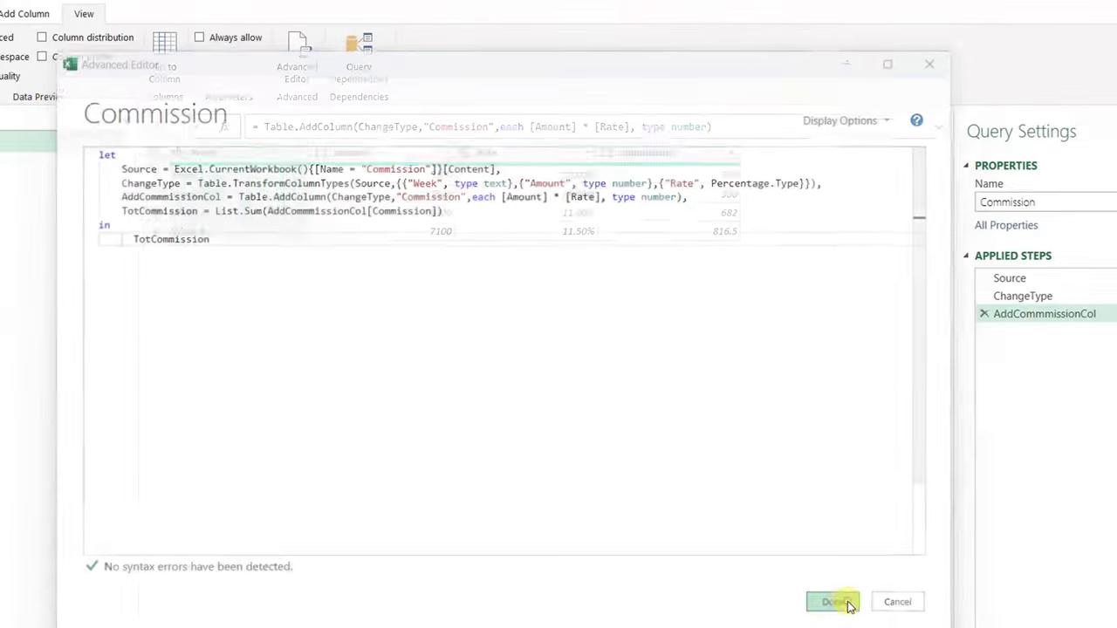
# Apply the edited code so the preview shows the 2898.5 total commission.
pyautogui.click(845, 601)
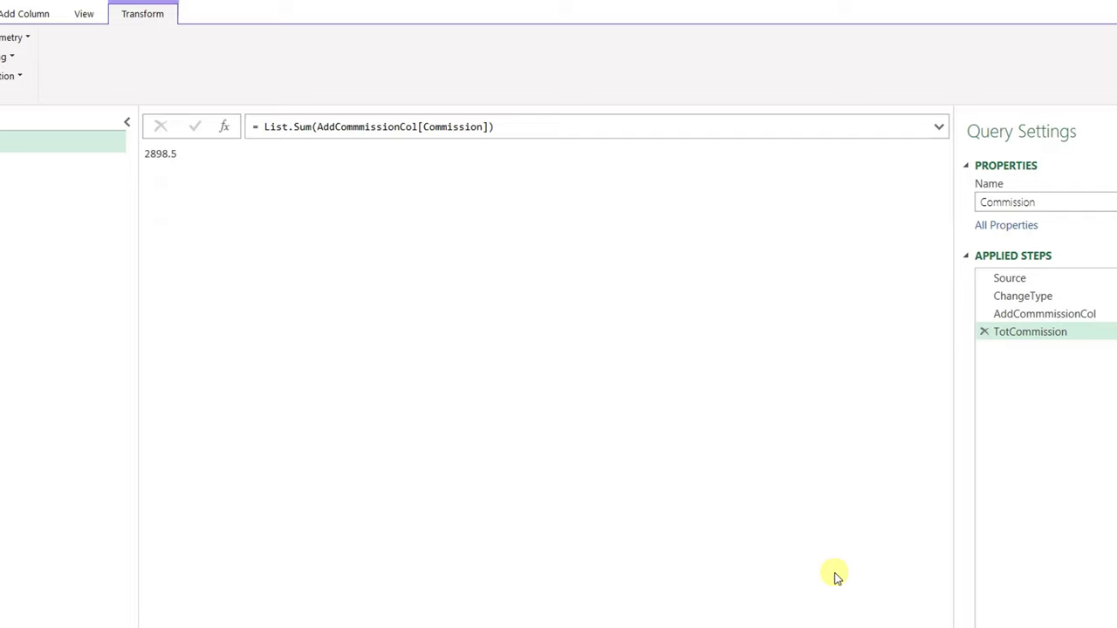
# Reopen the query code and start a PecentTotComm = Table.AddColumn( step after TotCommission.
pyautogui.click(83, 14)
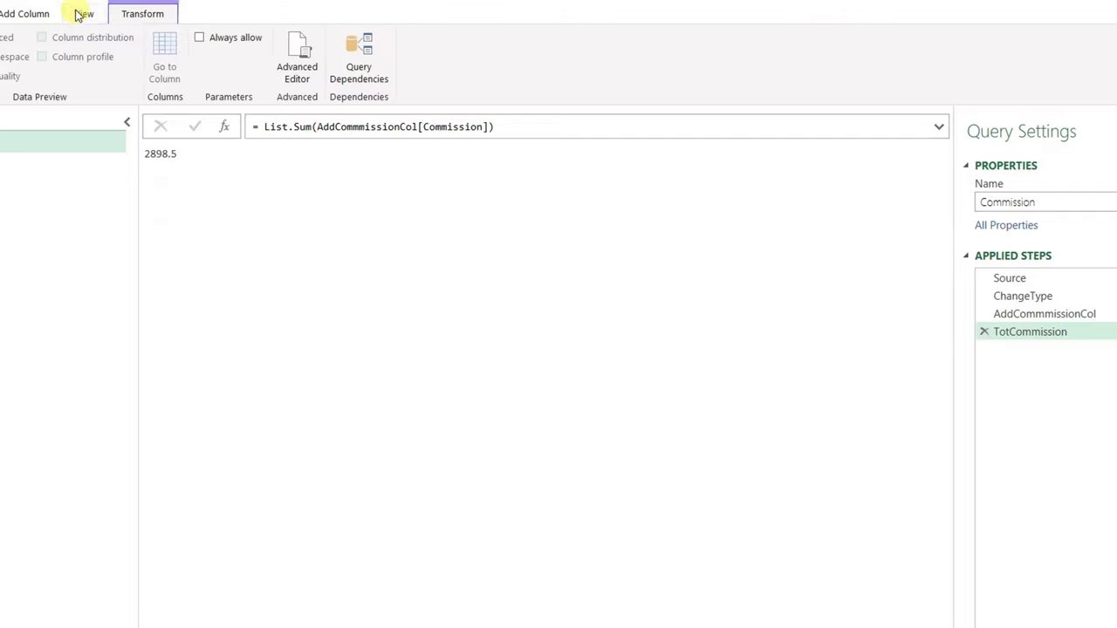
pyautogui.click(297, 52)
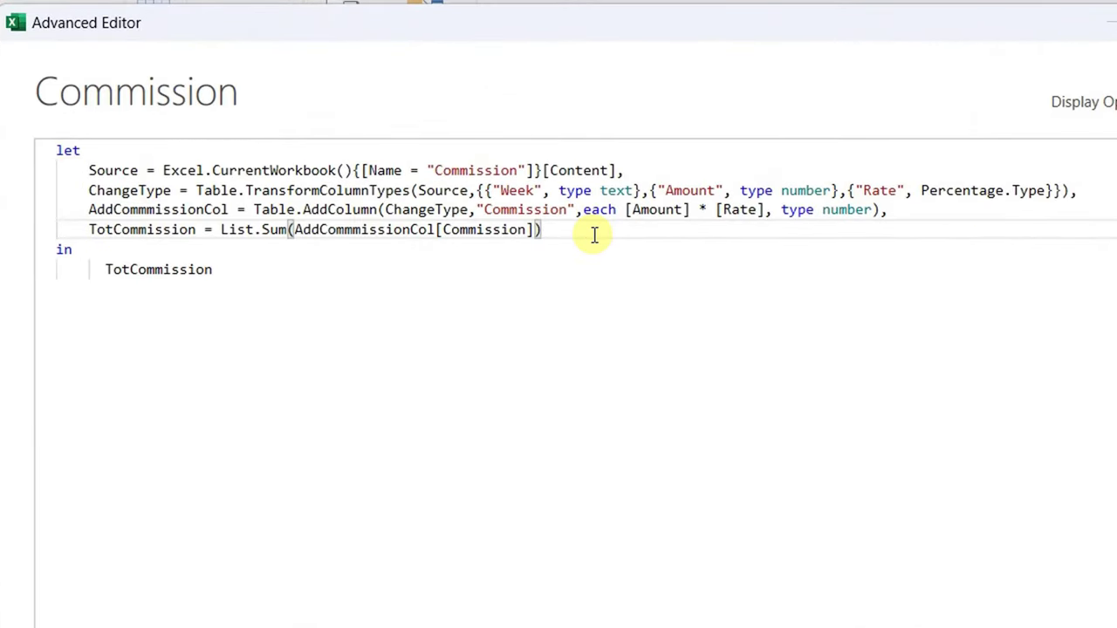
pyautogui.write(',')
pyautogui.press('Return')
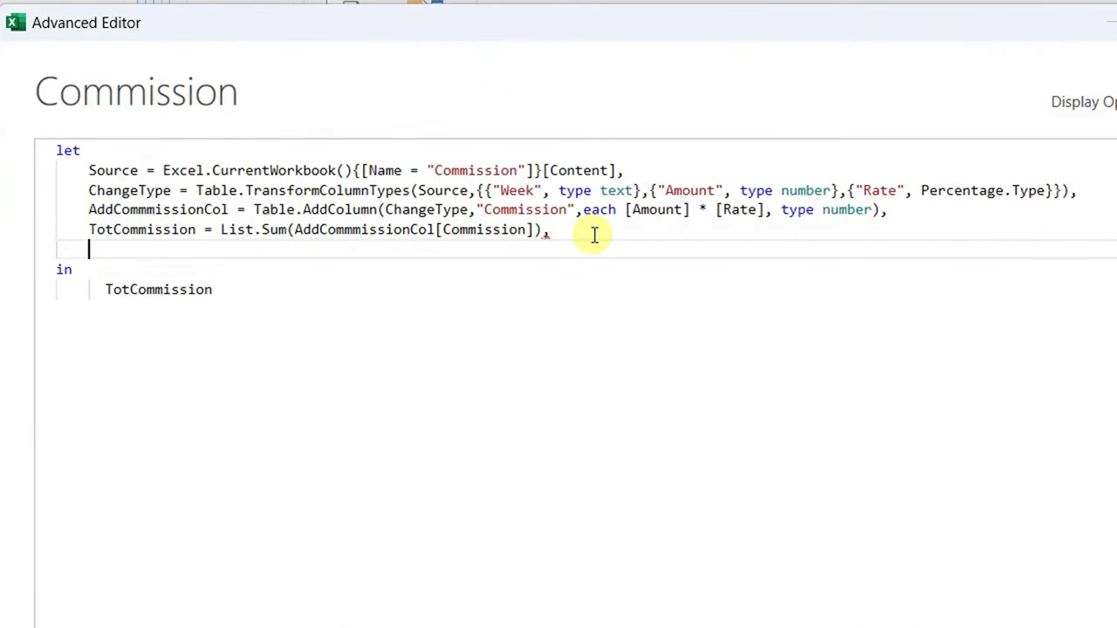
pyautogui.write('PecentTotC')
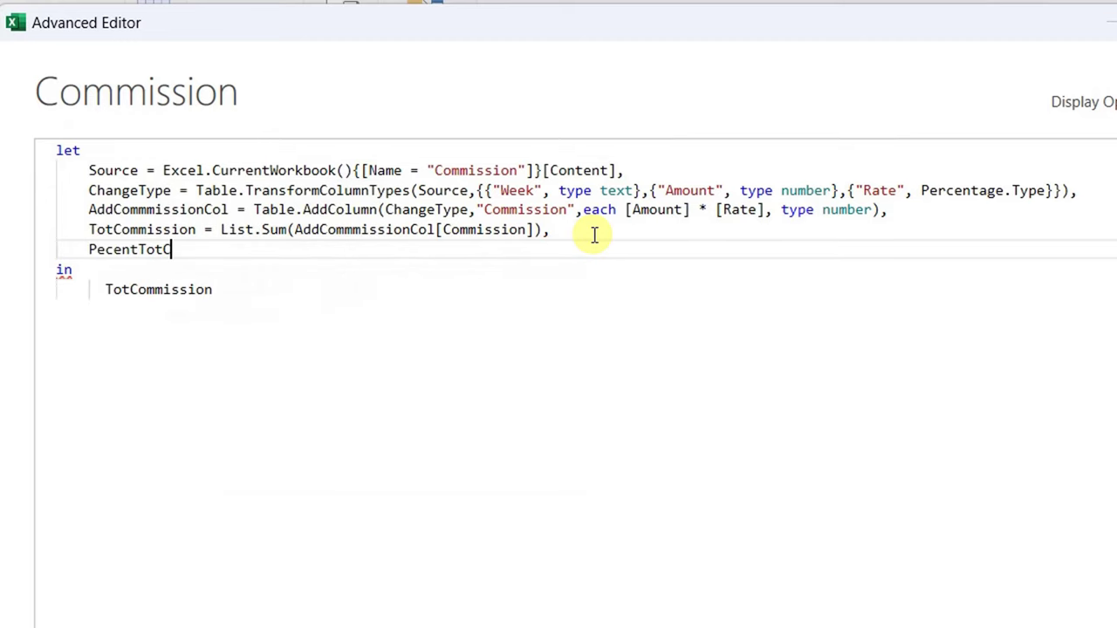
pyautogui.write('omm =')
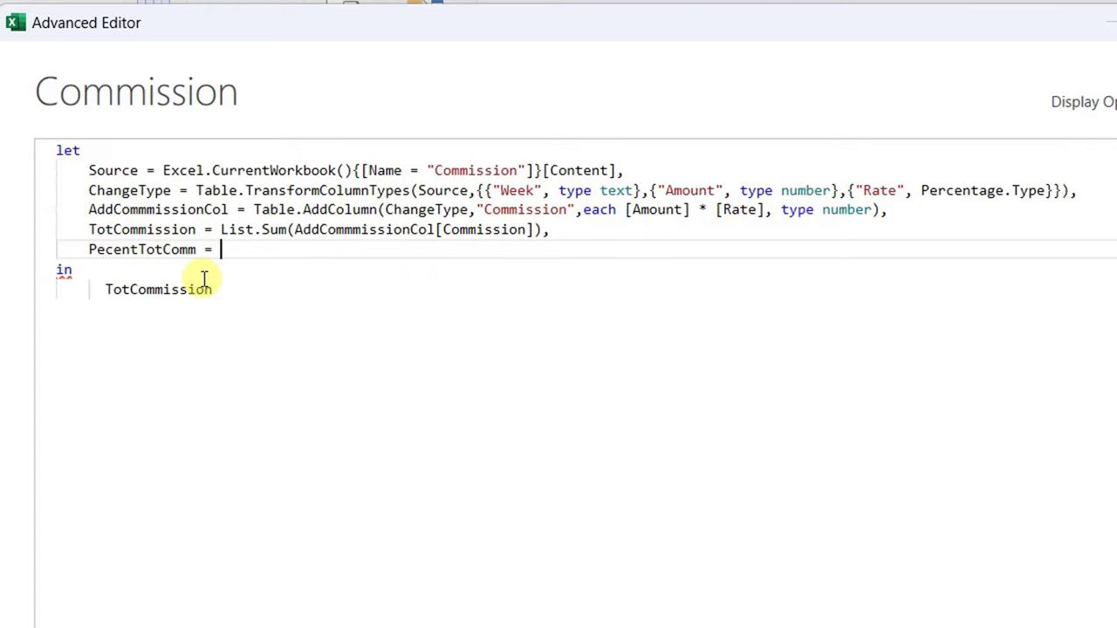
pyautogui.write('Table')
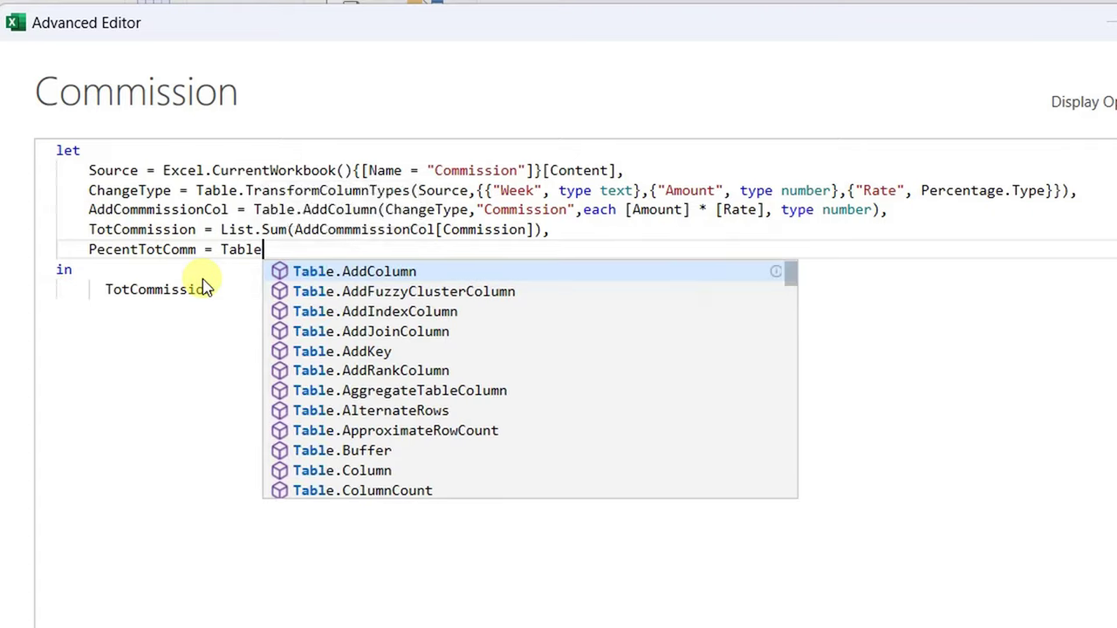
pyautogui.press('Tab')
pyautogui.write('(')
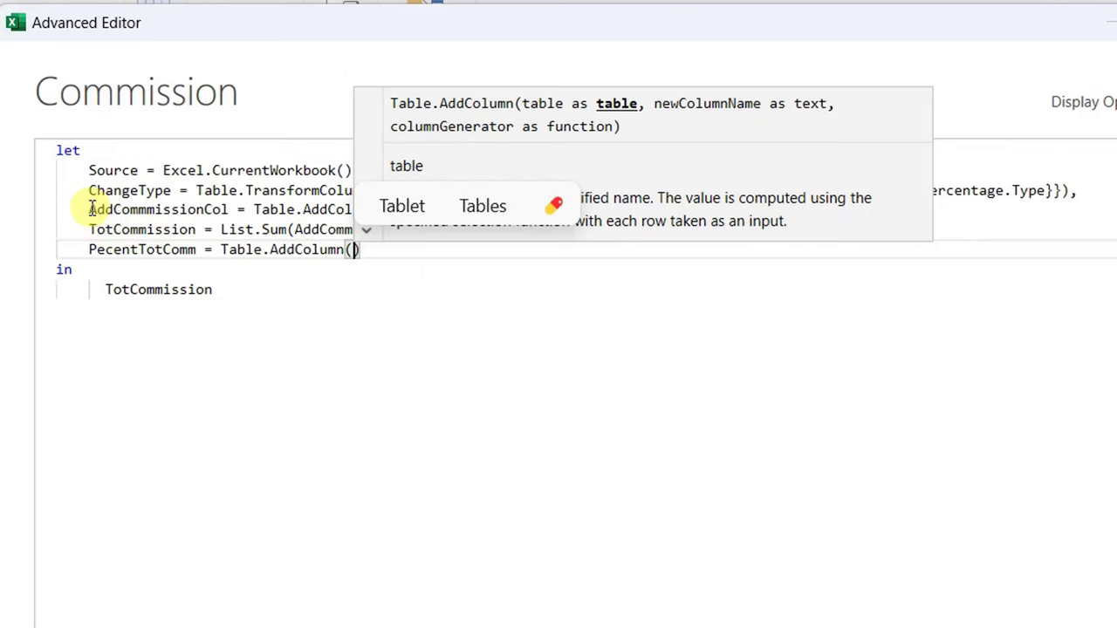
# Fill the AddColumn arguments: AddCommmissionCol, "% ToT Comm", each [Commission] / TotCommission.
pyautogui.moveTo(88, 209); pyautogui.dragTo(228, 210)
pyautogui.hotkey('ctrl', 'c')
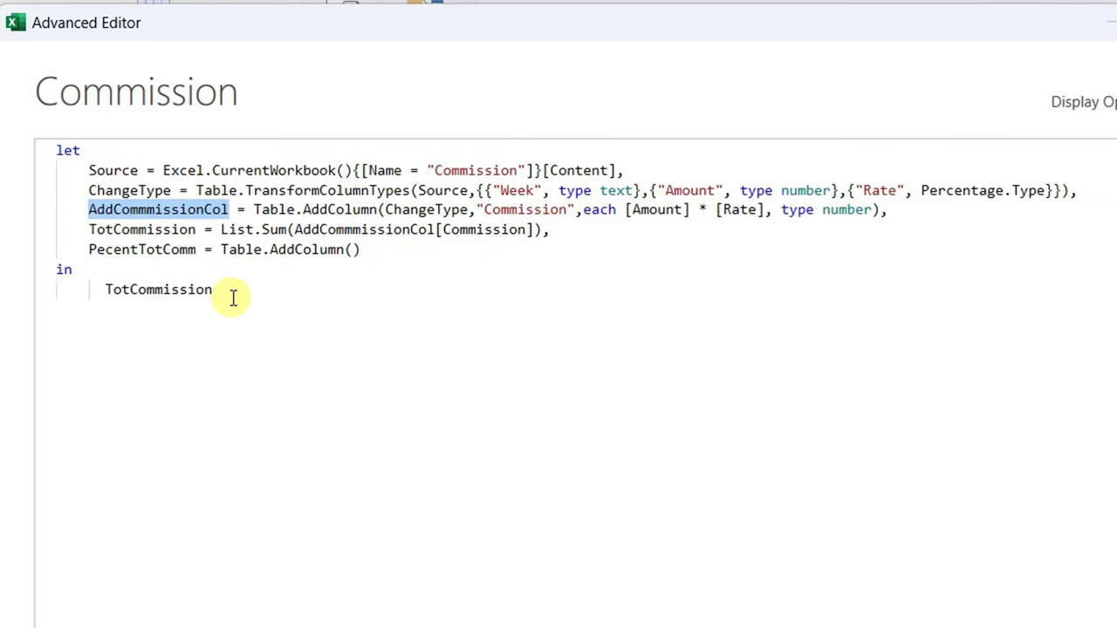
pyautogui.click(353, 250)
pyautogui.hotkey('ctrl', 'v')
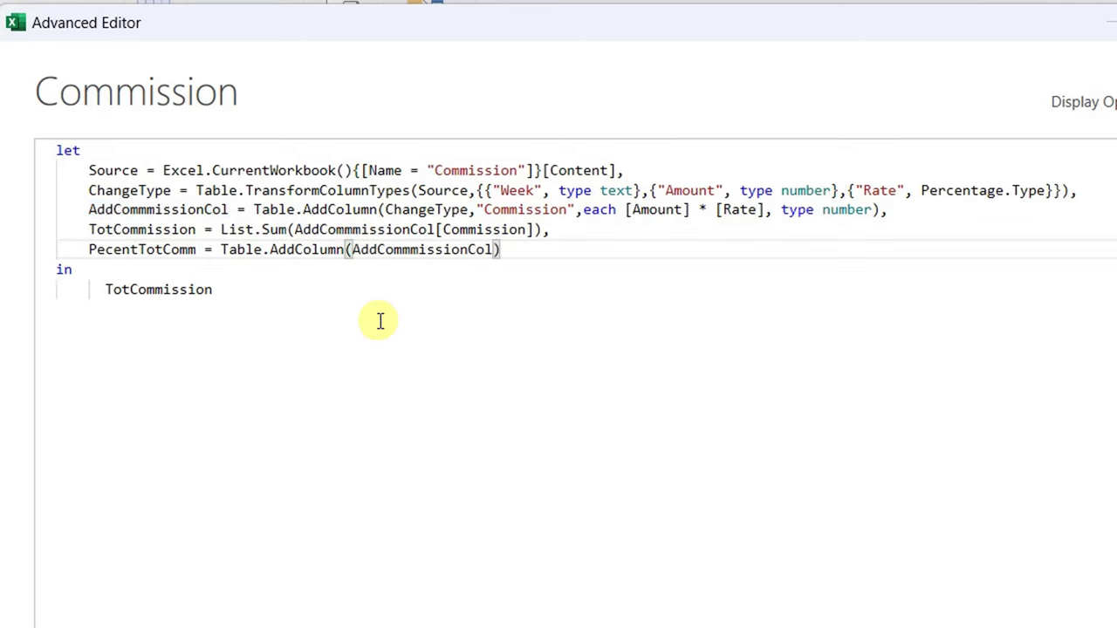
pyautogui.write(',"')
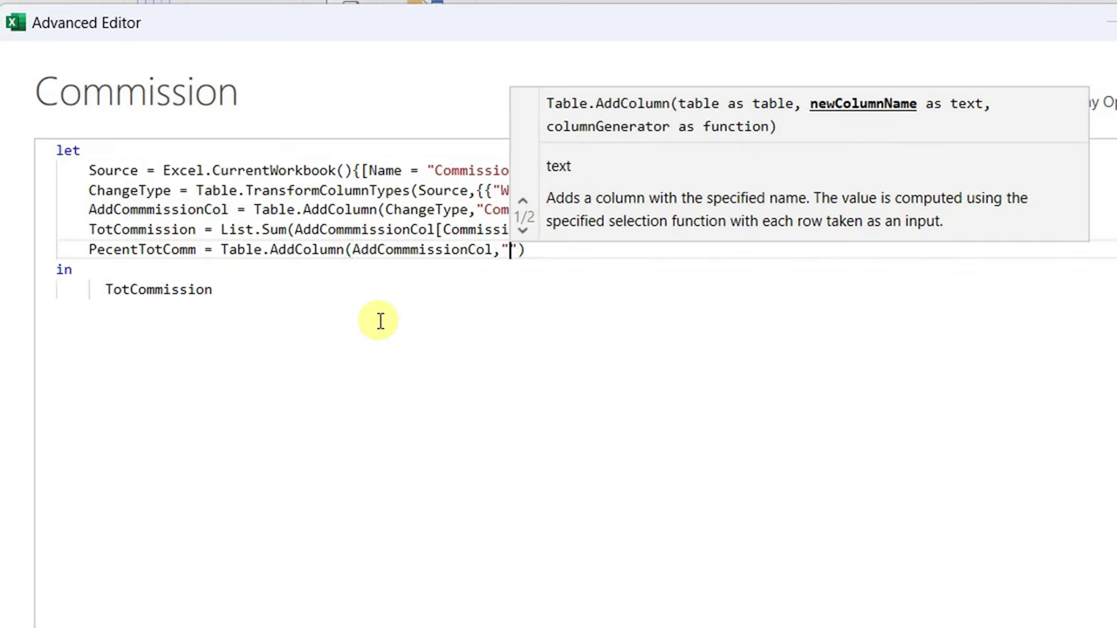
pyautogui.write('% ')
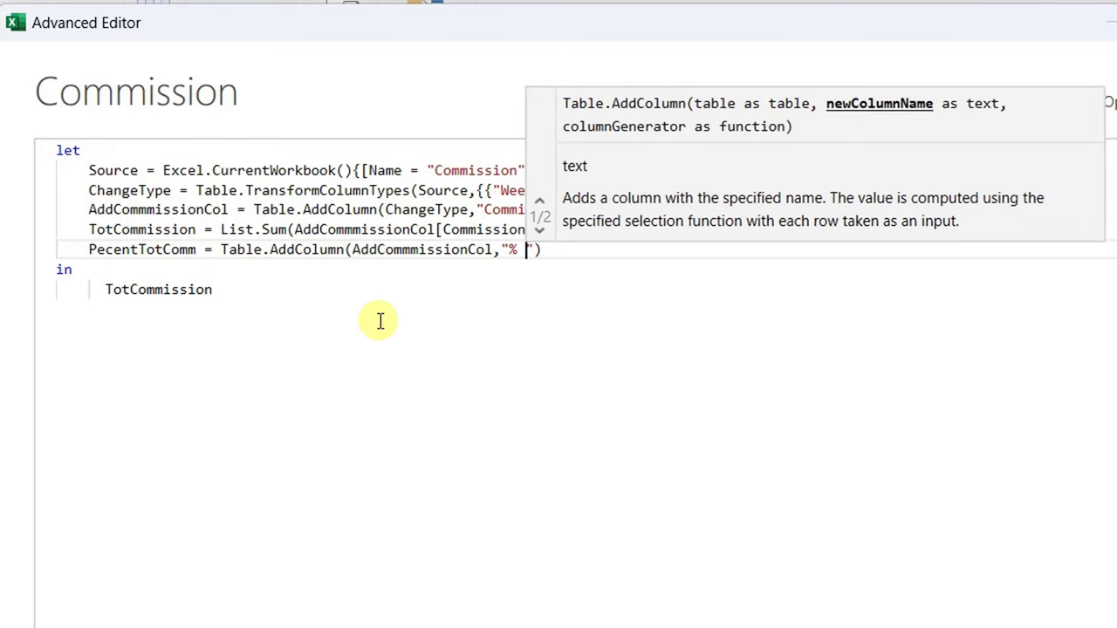
pyautogui.write('ToT Comm",')
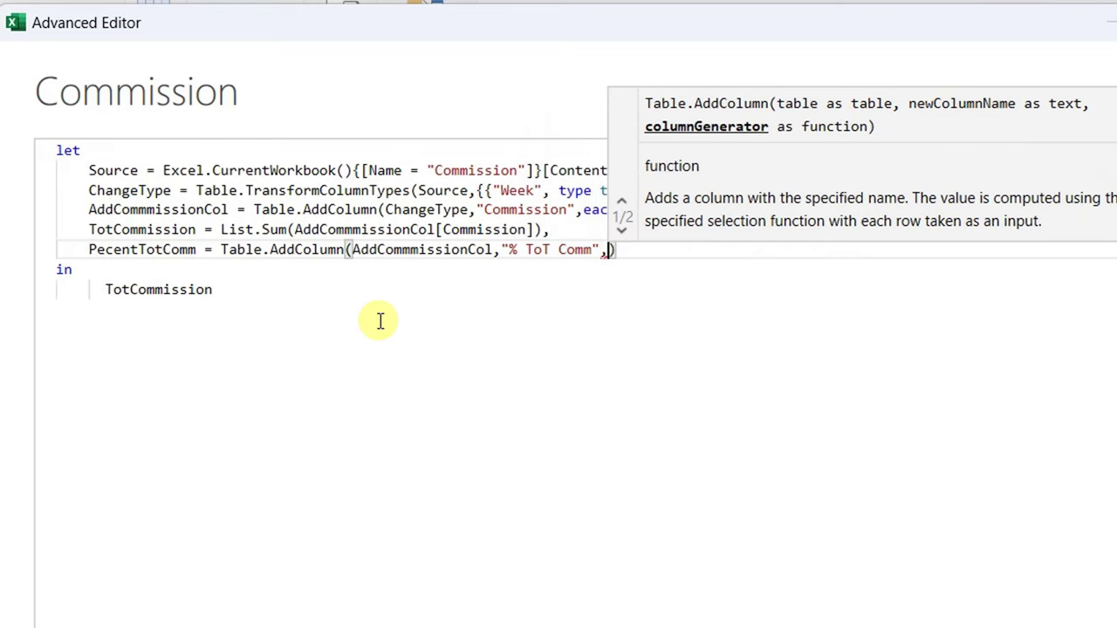
pyautogui.write(' each ')
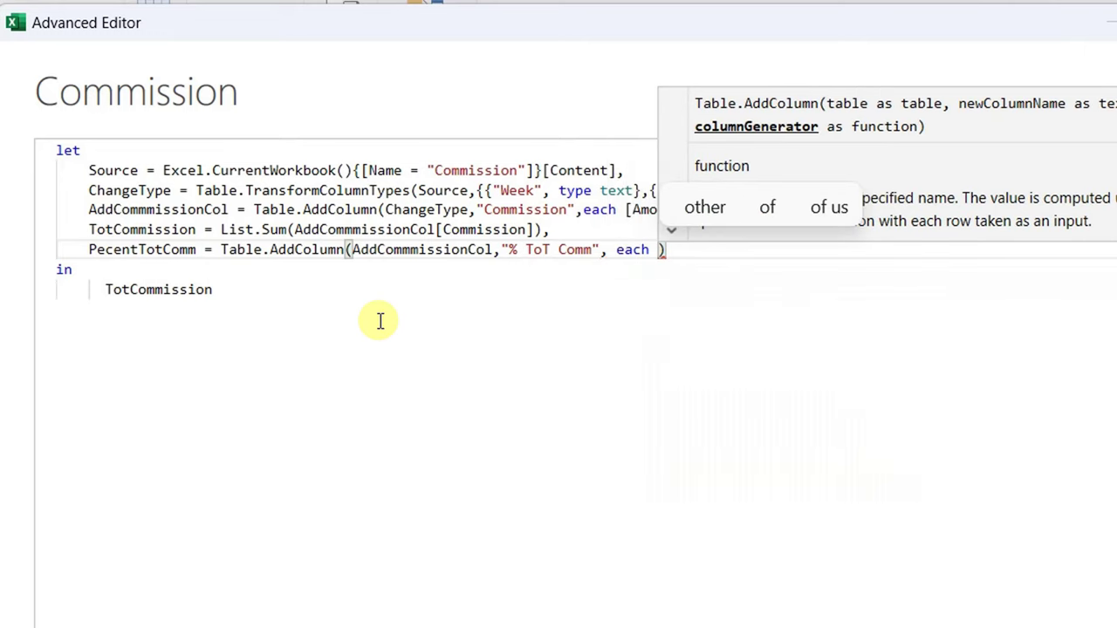
pyautogui.write('p')
pyautogui.press('BackSpace')
pyautogui.write('[')
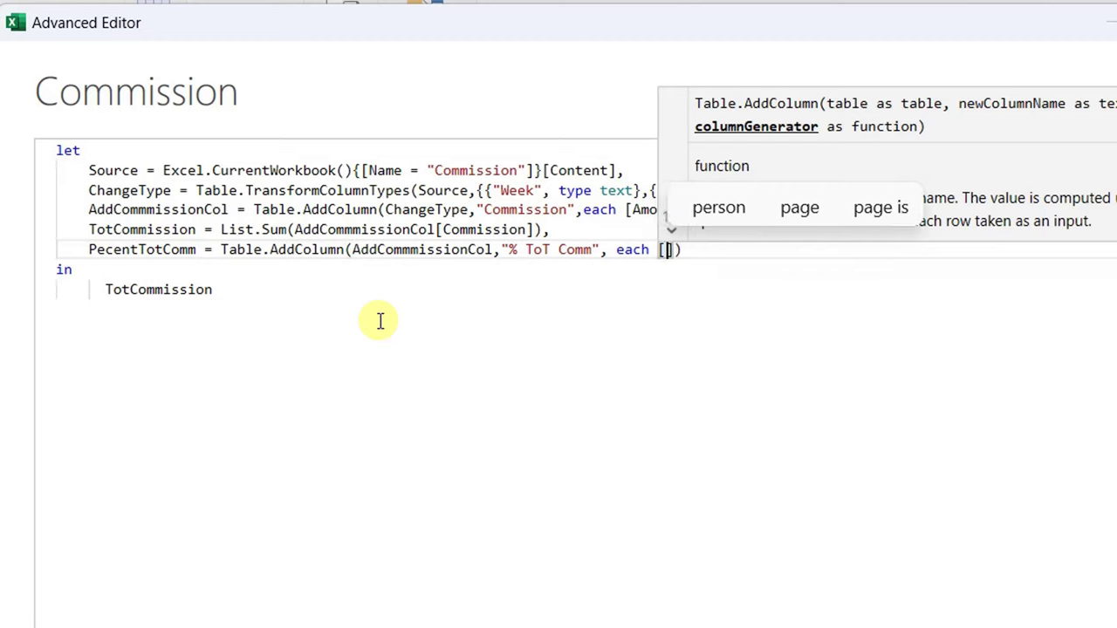
pyautogui.write('Commission')
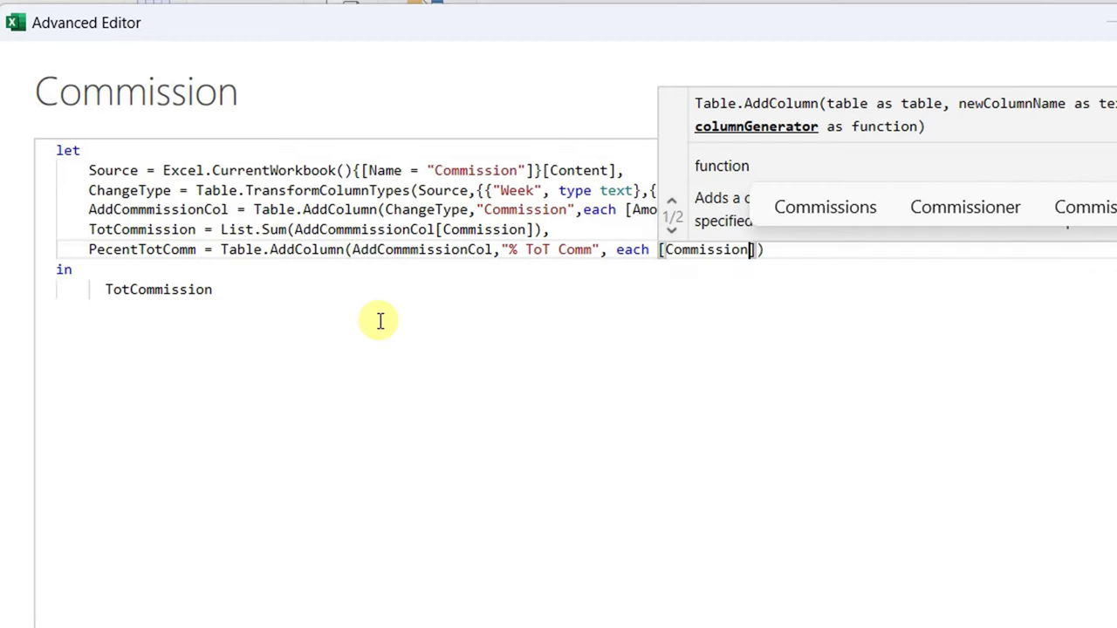
pyautogui.write(']')
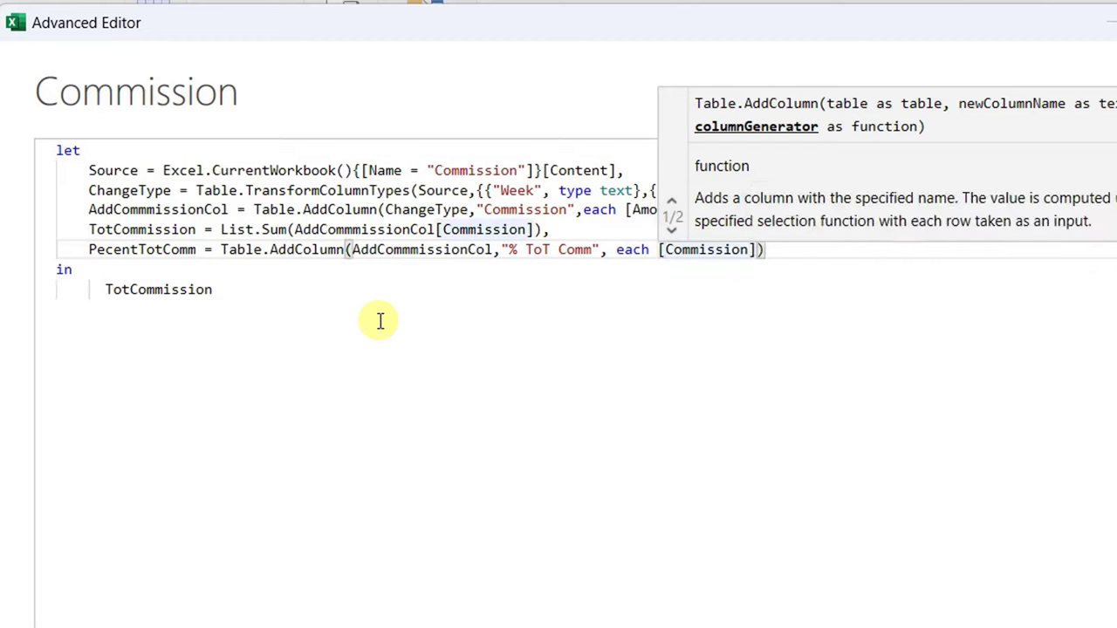
pyautogui.write(' /')
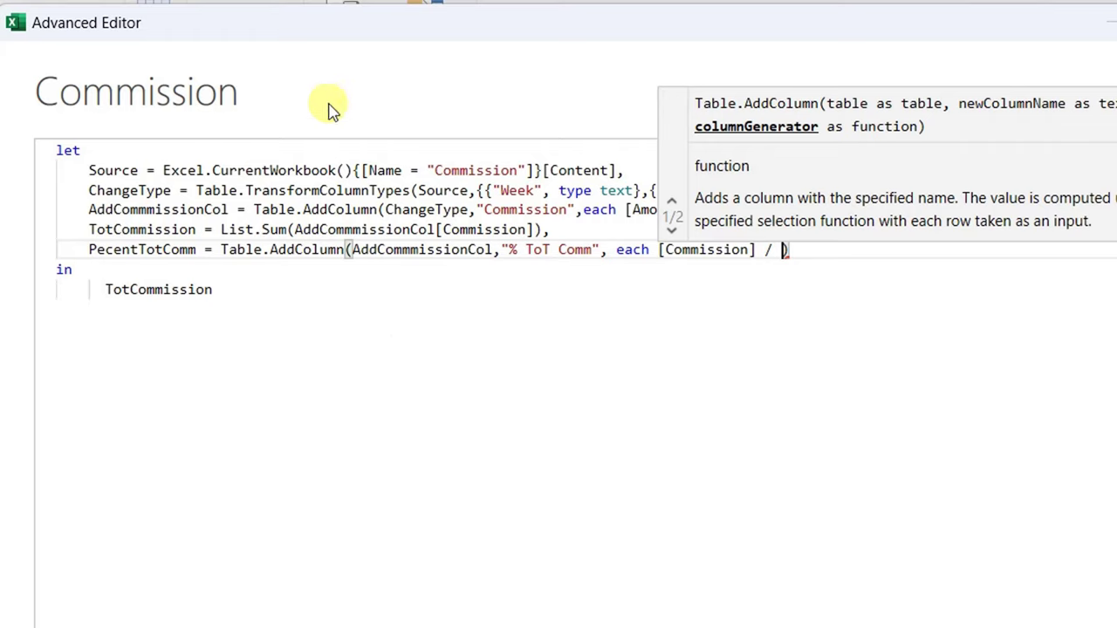
pyautogui.write('T')
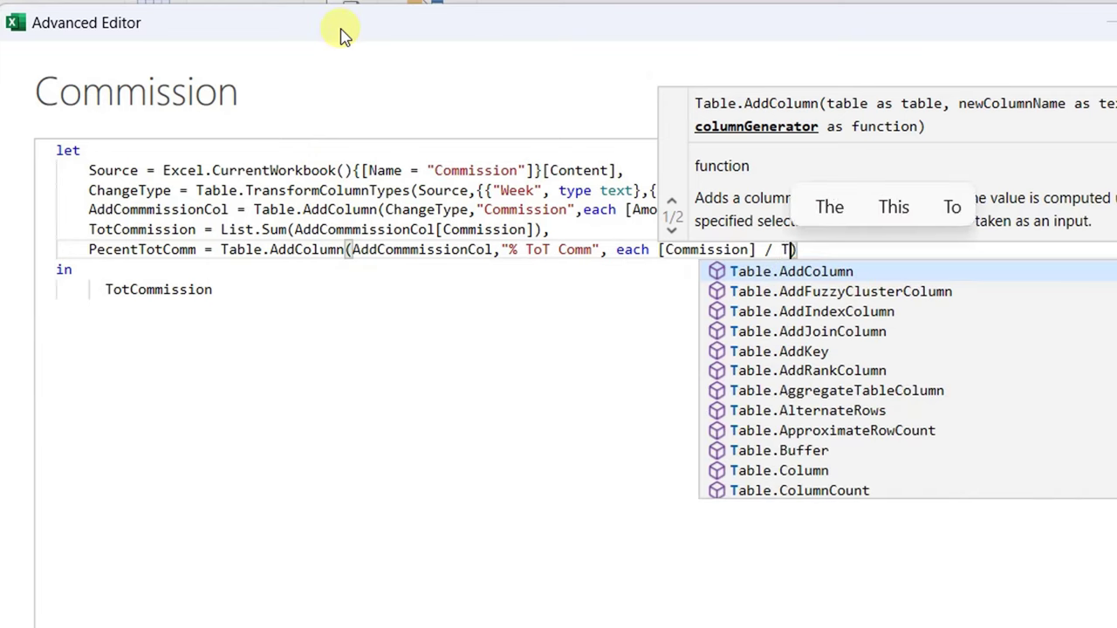
pyautogui.write('ota')
pyautogui.press('BackSpace')
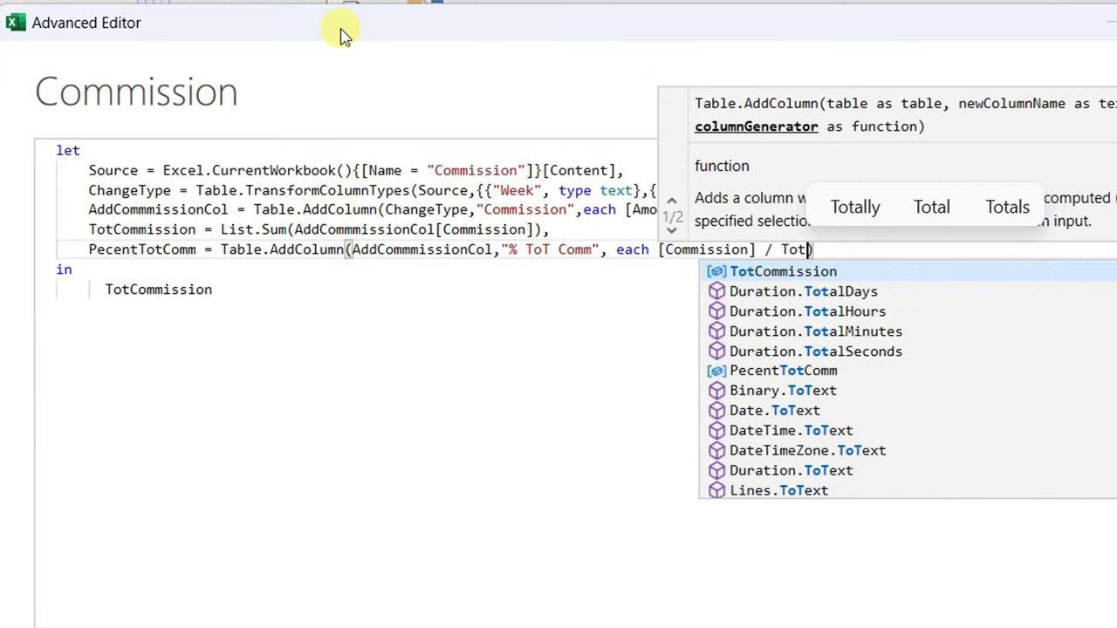
pyautogui.press('Tab')
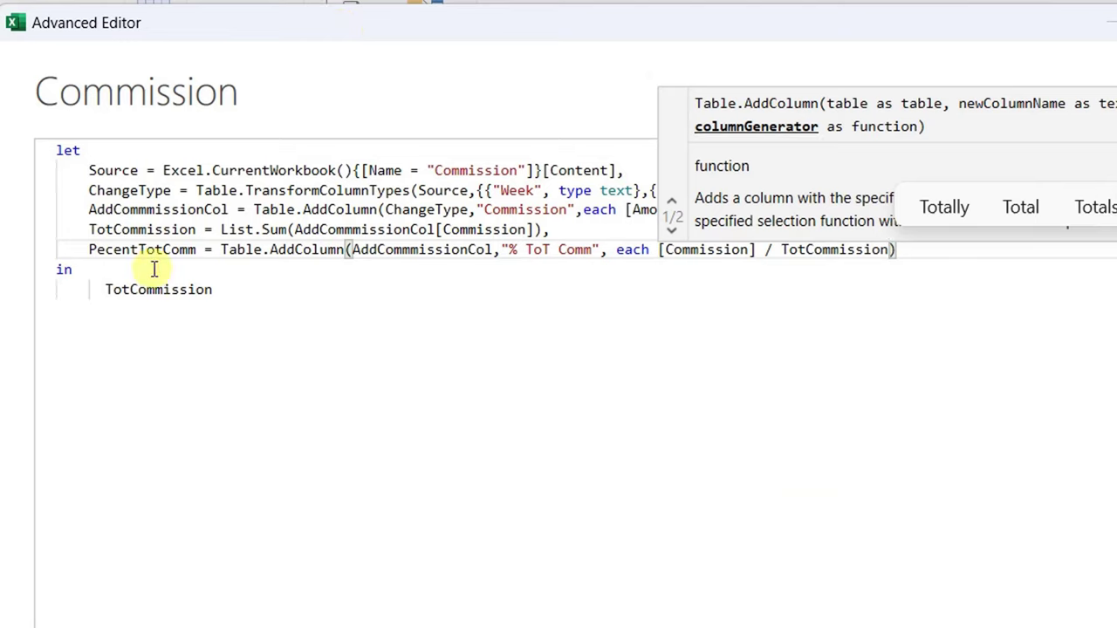
# Replace TotCommission after 'in' with PecentTotComm as the returned step.
pyautogui.doubleClick(126, 251)
pyautogui.hotkey('ctrl', 'c')
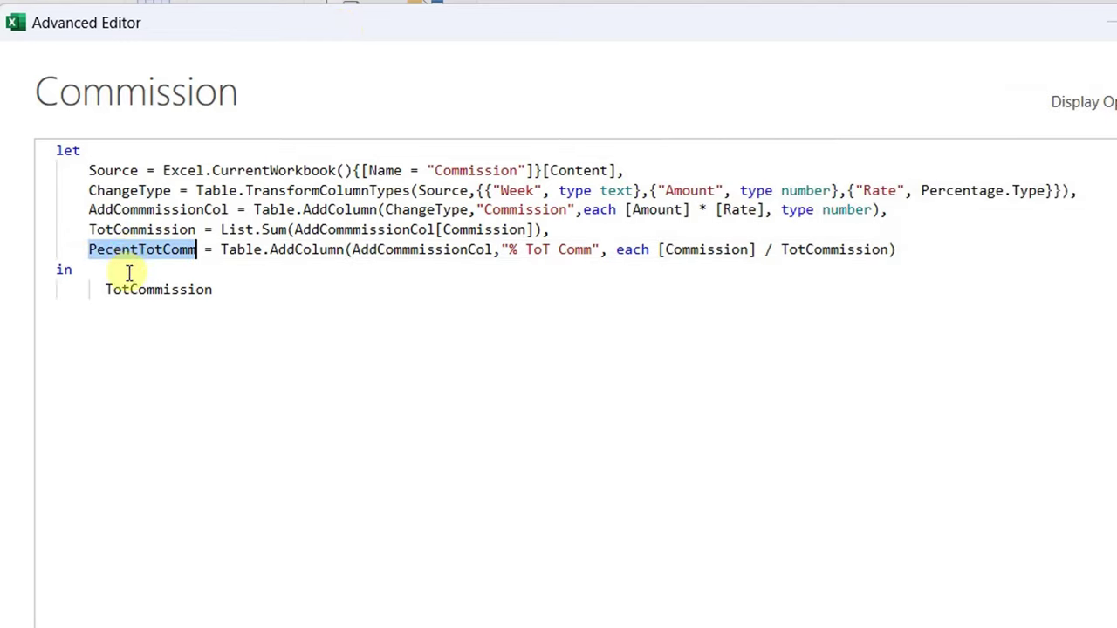
pyautogui.doubleClick(142, 291)
pyautogui.press('BackSpace')
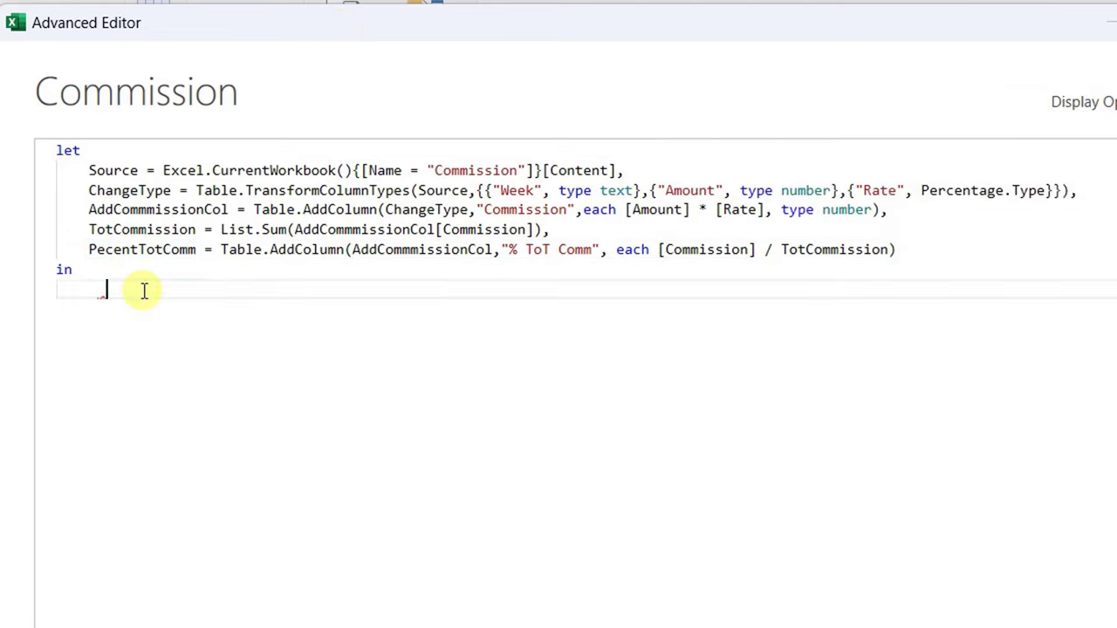
pyautogui.press('BackSpace')
pyautogui.hotkey('ctrl', 'v')
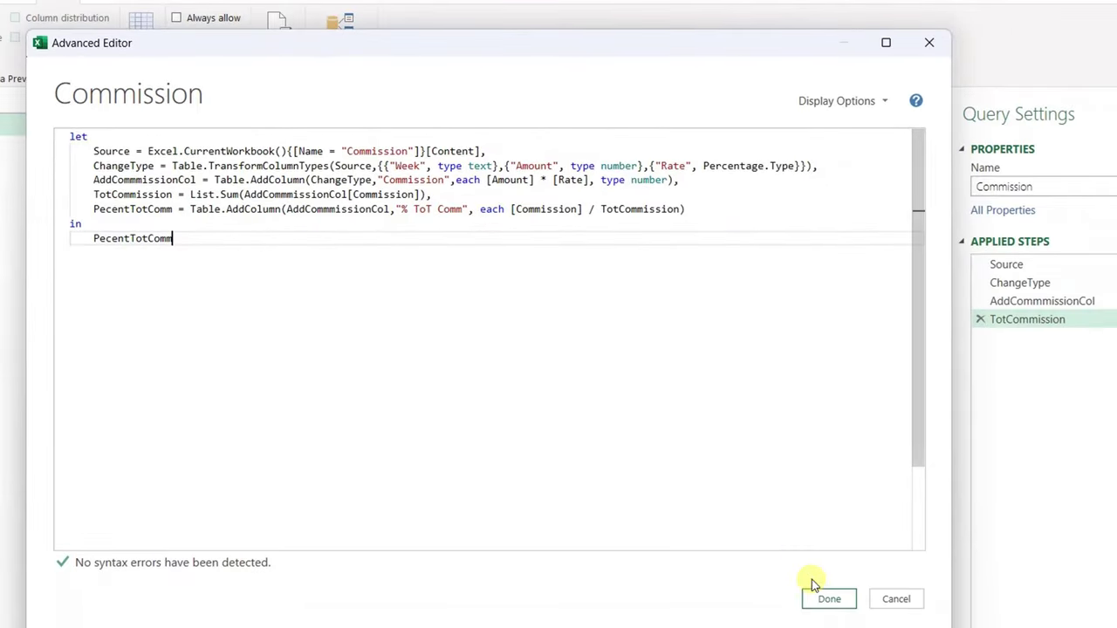
# Apply the code to add the decimal % ToT Comm column, then reopen the query code.
pyautogui.click(825, 599)
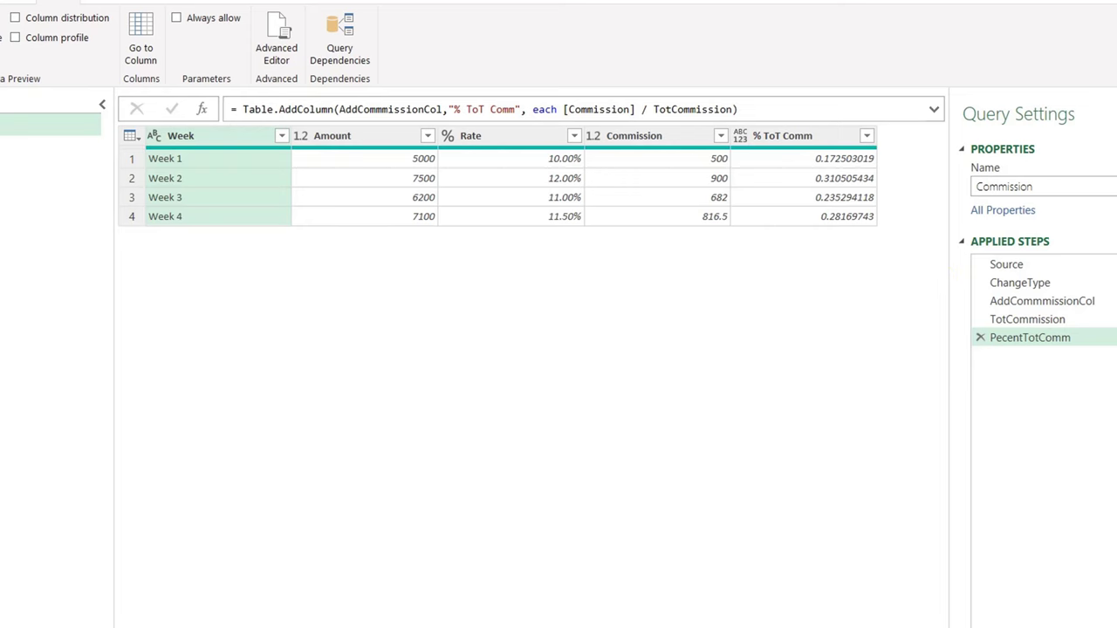
pyautogui.click(288, 39)
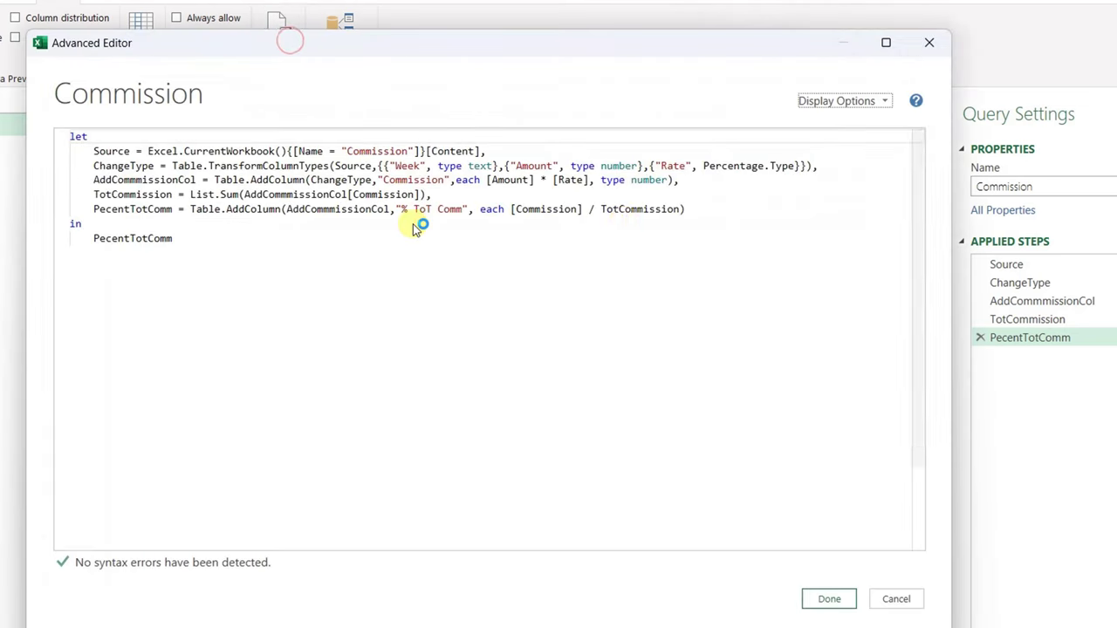
# Add Percentage.Type as the PecentTotComm column type and apply the code.
pyautogui.click(683, 210)
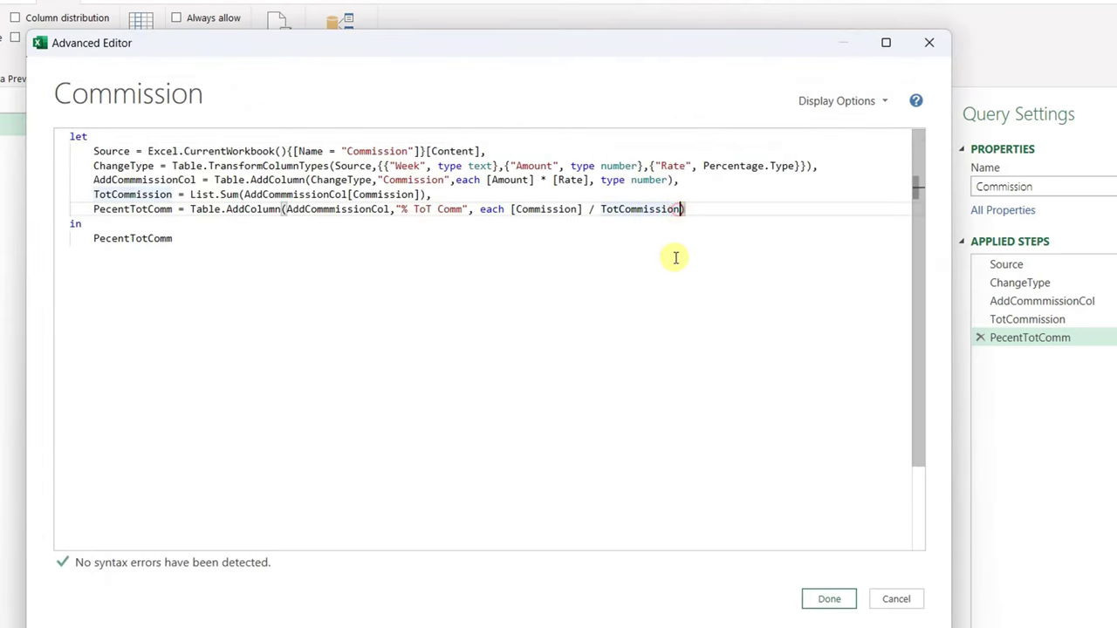
pyautogui.write(', ')
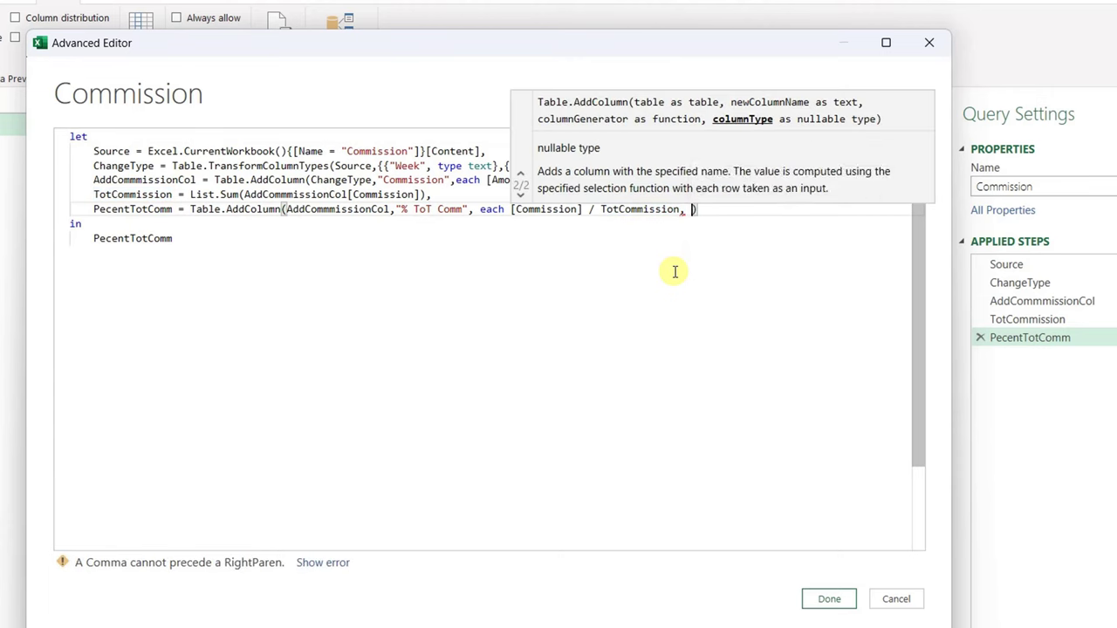
pyautogui.write('pec')
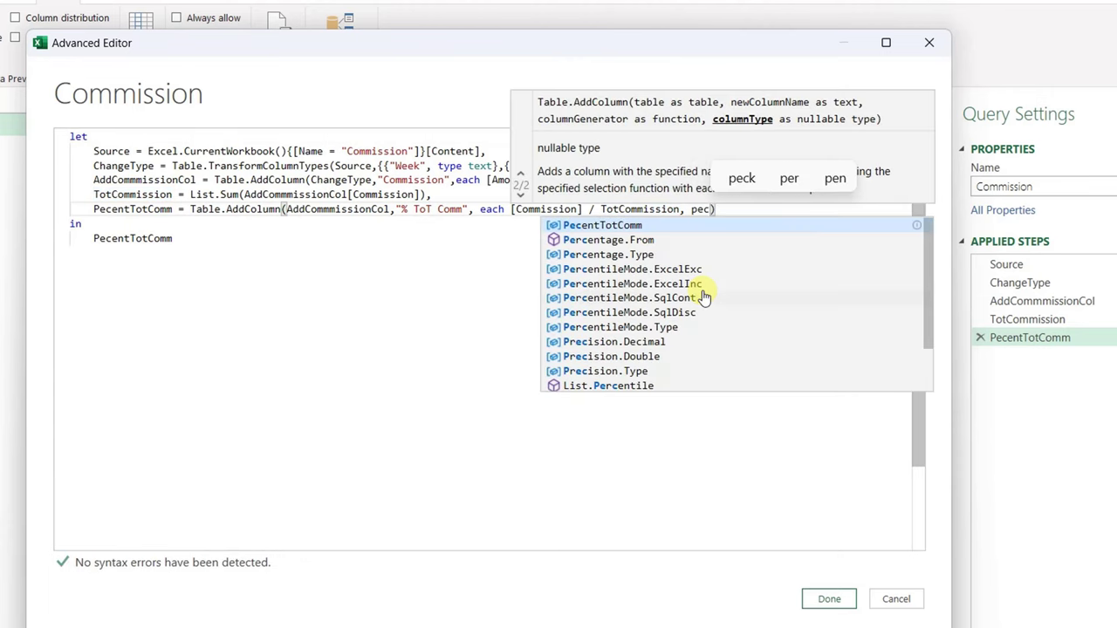
pyautogui.click(632, 254)
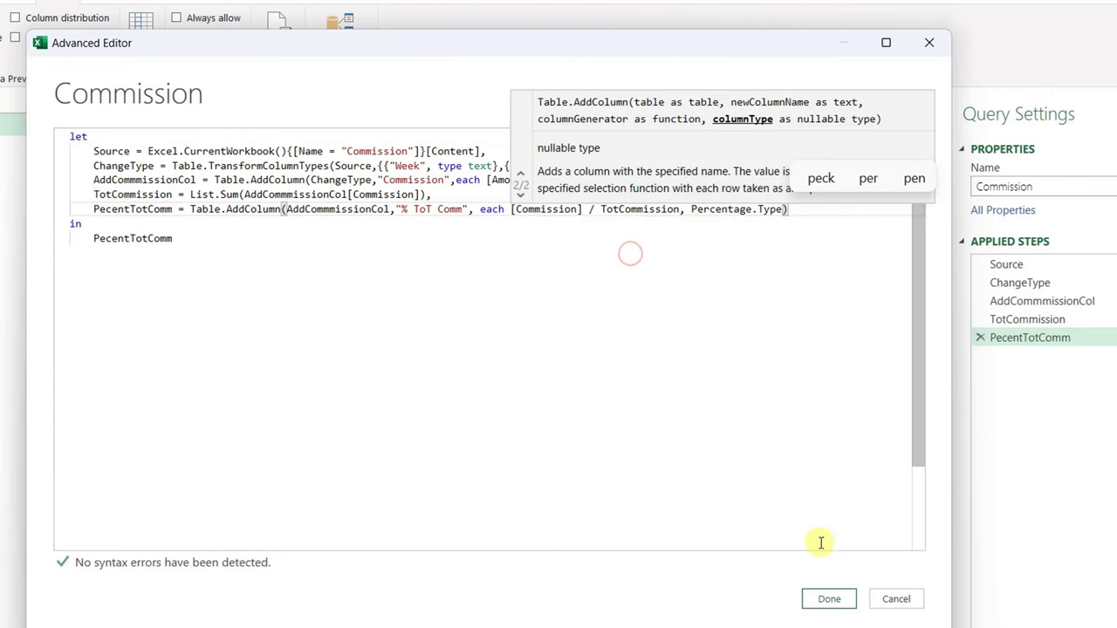
pyautogui.click(833, 602)
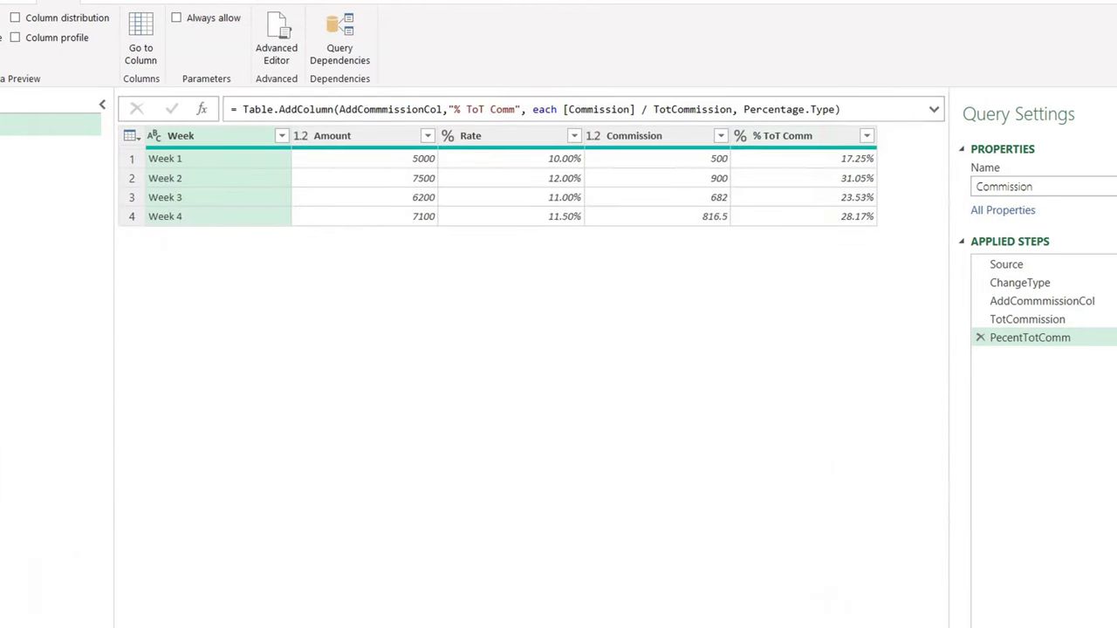
# Close & Load the Commission query to the existing worksheet at cell C11.
pyautogui.click(19, 97)
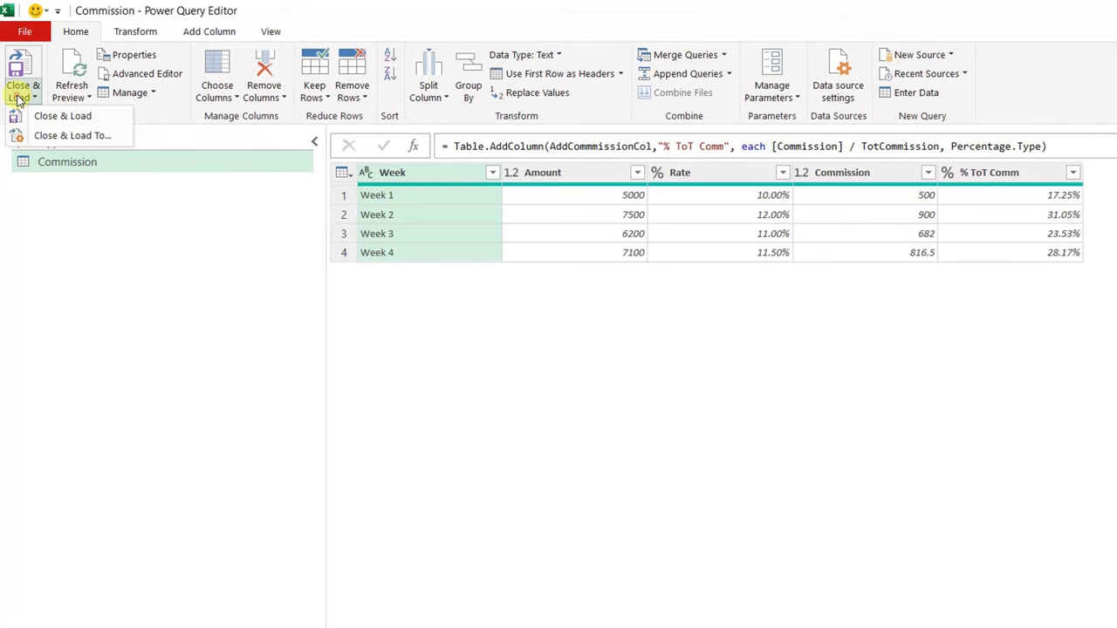
pyautogui.click(70, 137)
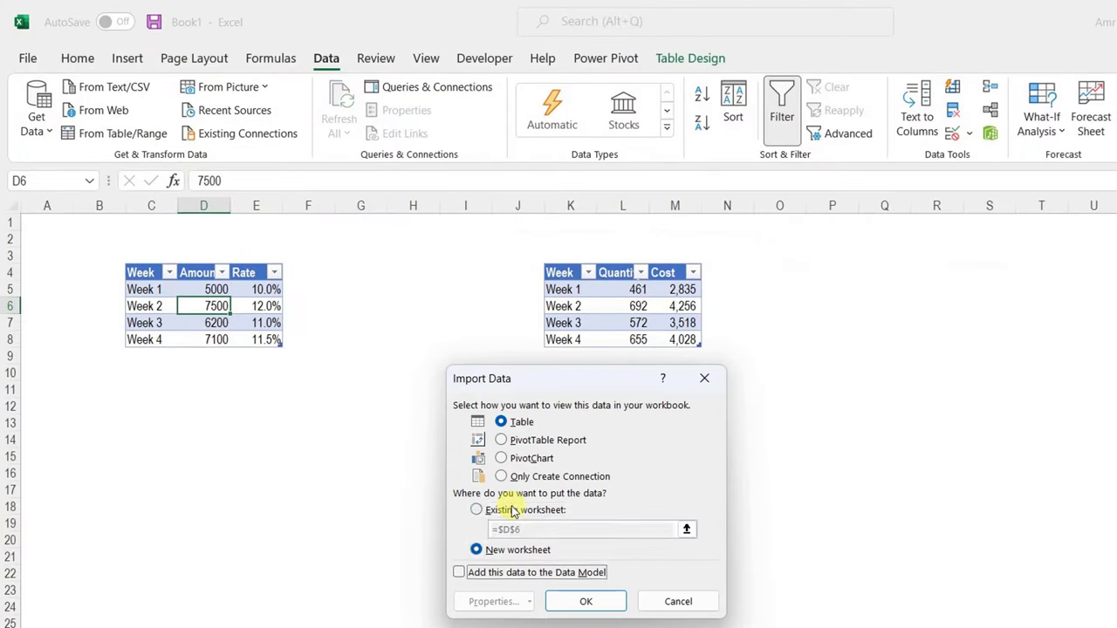
pyautogui.click(476, 509)
pyautogui.click(152, 393)
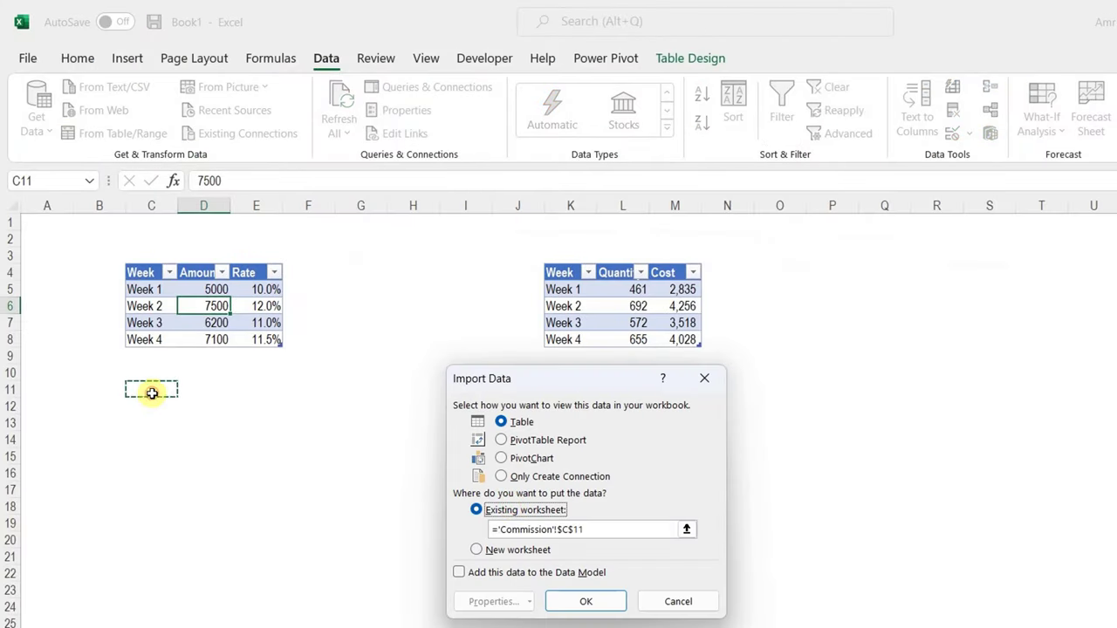
pyautogui.click(576, 599)
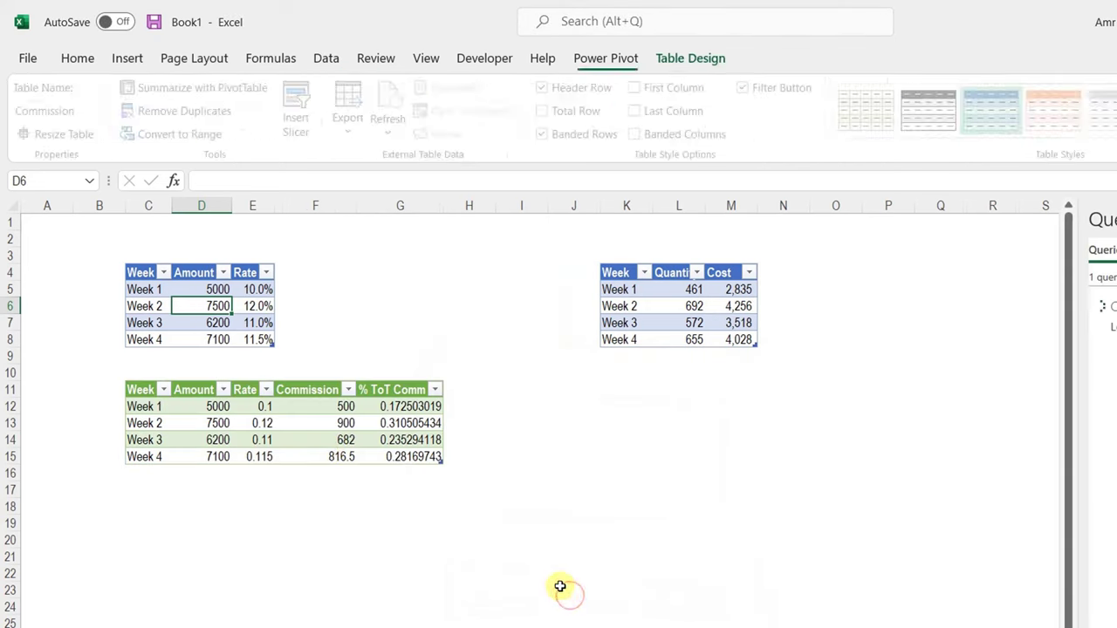
# Format Rate (E12:E15) and % ToT Comm (G12:G15) as whole percentages.
pyautogui.click(215, 402)
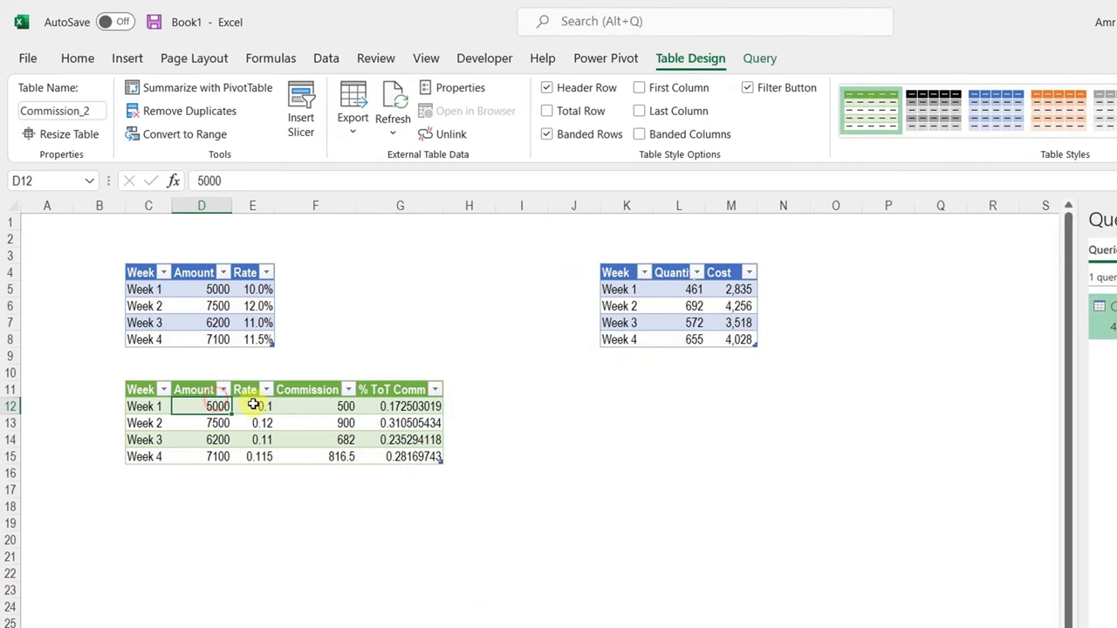
pyautogui.moveTo(257, 406); pyautogui.dragTo(260, 455)
pyautogui.keyDown('ctrl'); pyautogui.click(395, 405); pyautogui.keyUp('ctrl')
pyautogui.moveTo(395, 406); pyautogui.dragTo(399, 456)
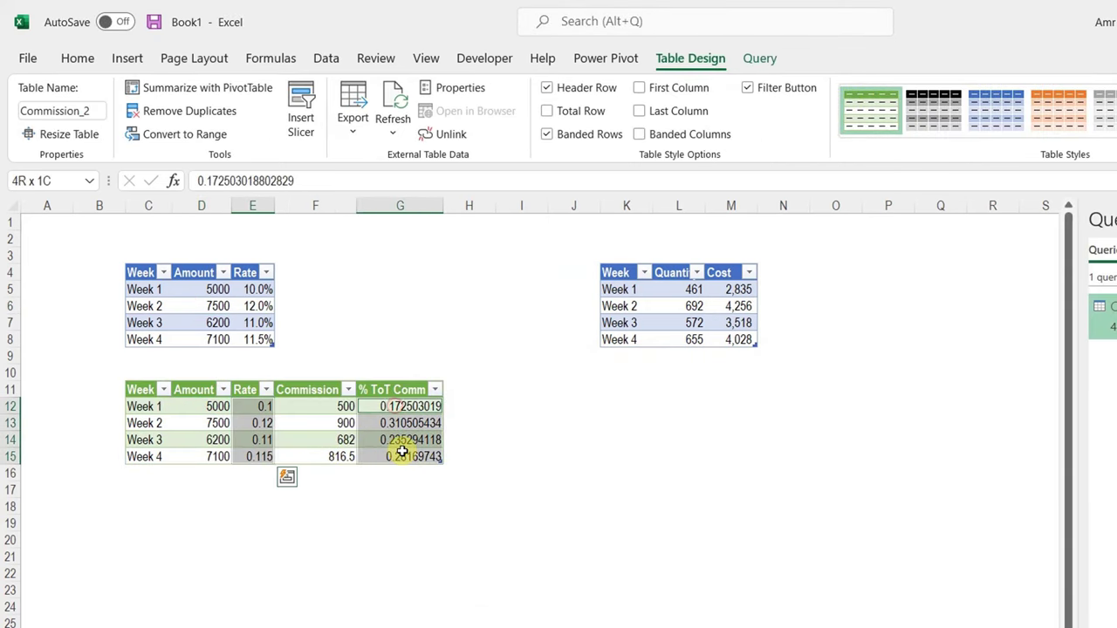
pyautogui.hotkey('alt', 'h')
pyautogui.press('p')
# Give Amount (D12:D15) and Commission (F12:F15) comma style with no decimals.
pyautogui.moveTo(215, 406); pyautogui.dragTo(213, 455)
pyautogui.moveTo(305, 407); pyautogui.dragTo(324, 455)
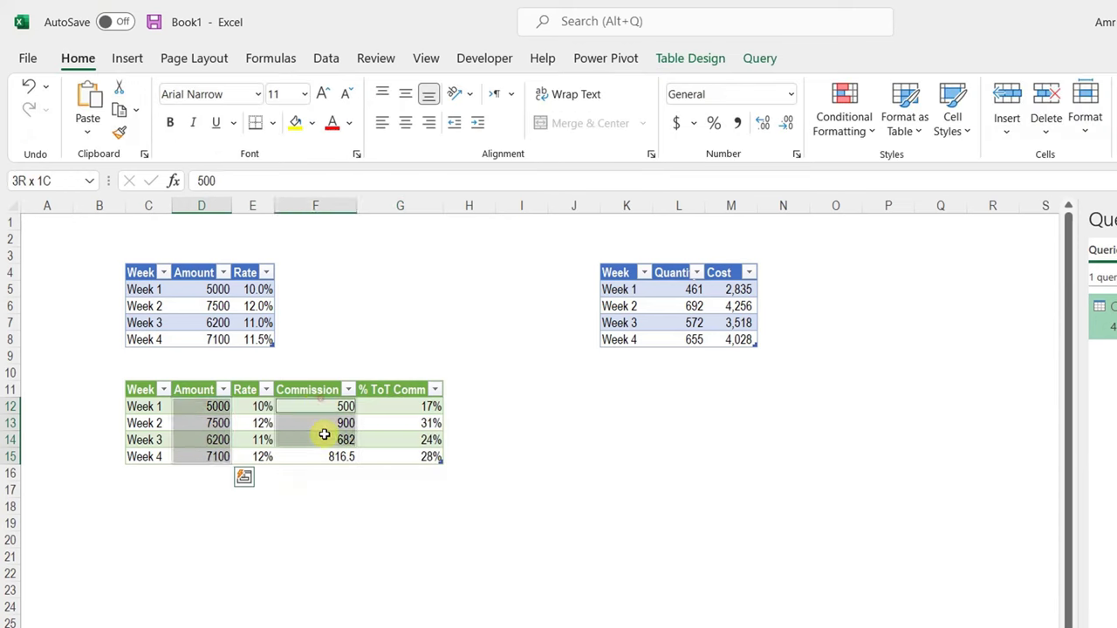
pyautogui.click(736, 123)
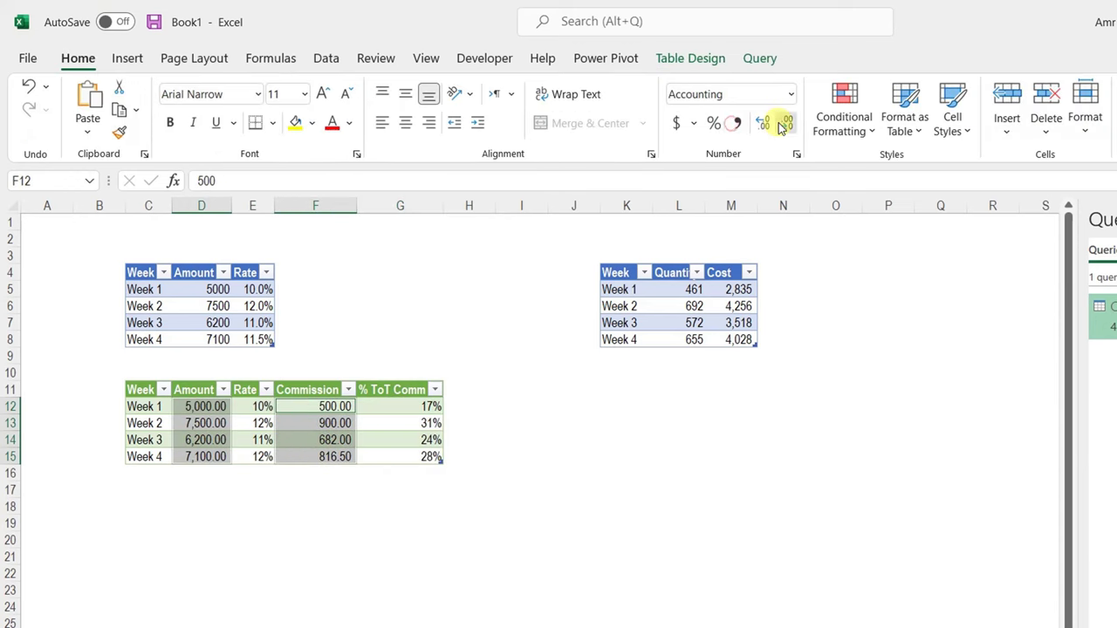
pyautogui.click(786, 123)
pyautogui.click(785, 123)
pyautogui.click(341, 425)
pyautogui.click(420, 422)
pyautogui.click(504, 406)
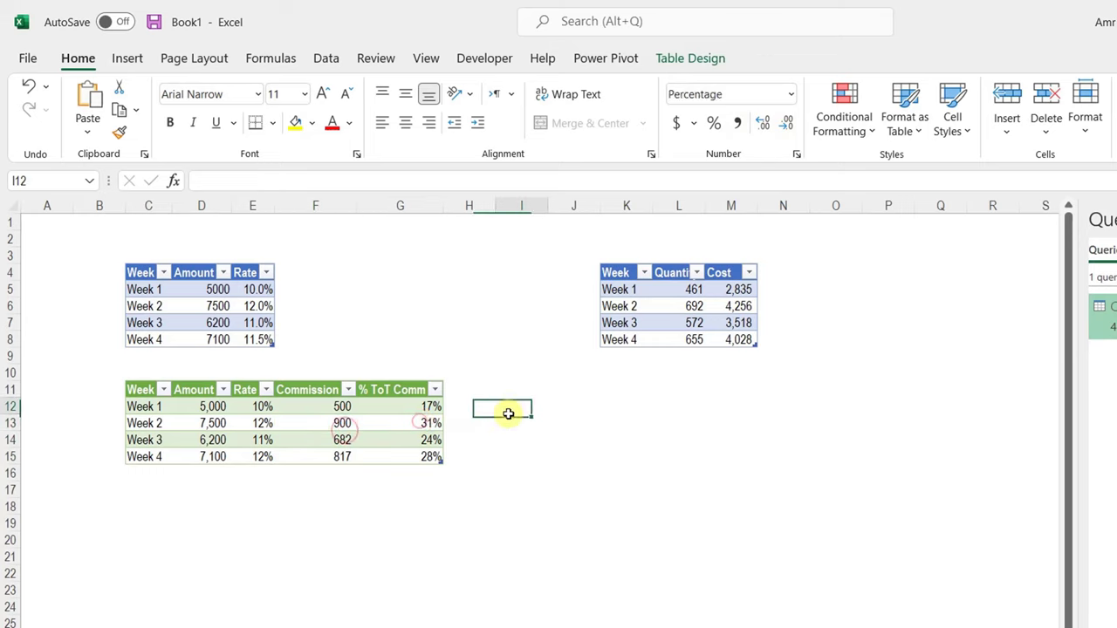